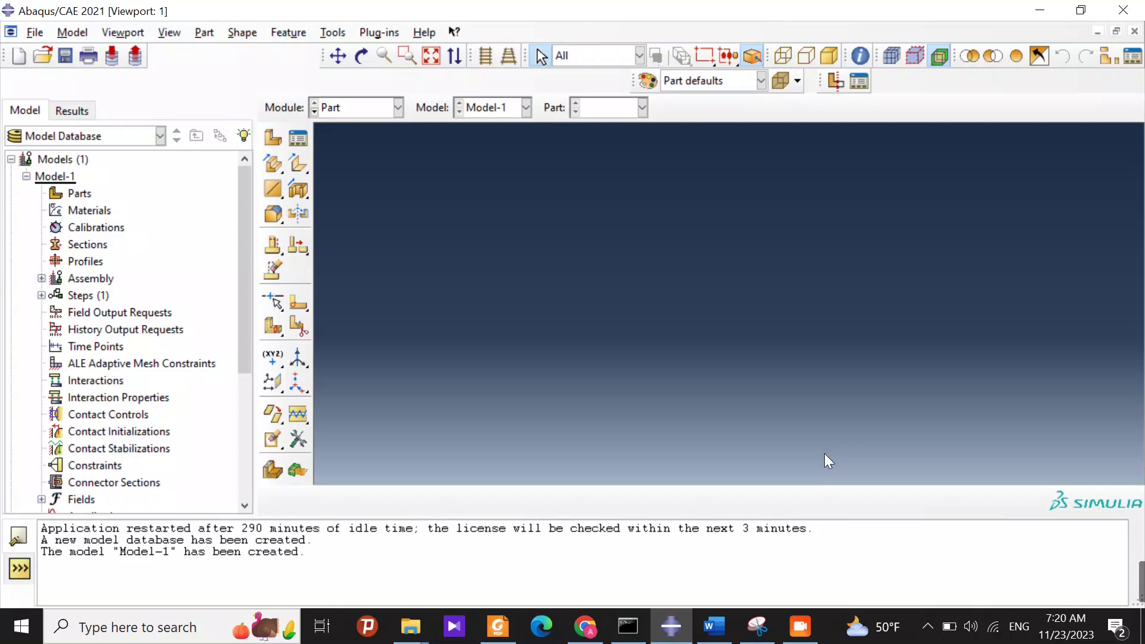
# - Switch from Abaqus/CAE to the ResearchGate 'Dynamic equilibrium and steady state' figure in Chrome
pyautogui.click(585, 626)
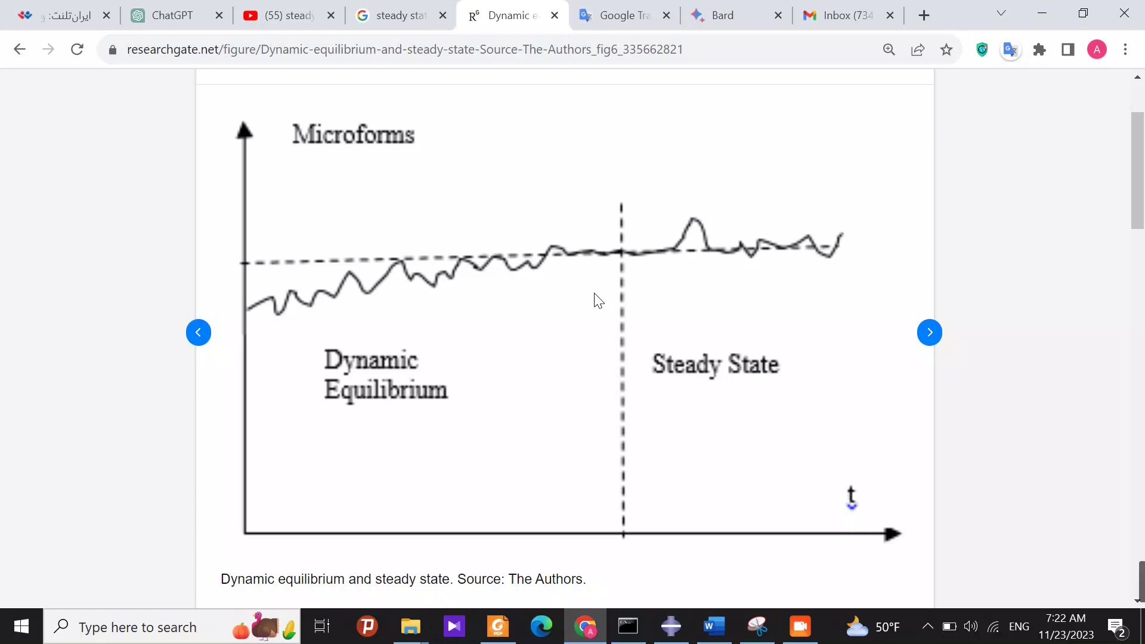
# - Back in Abaqus, start a new 3D deformable solid extruded part and enter the sketcher
pyautogui.click(671, 626)
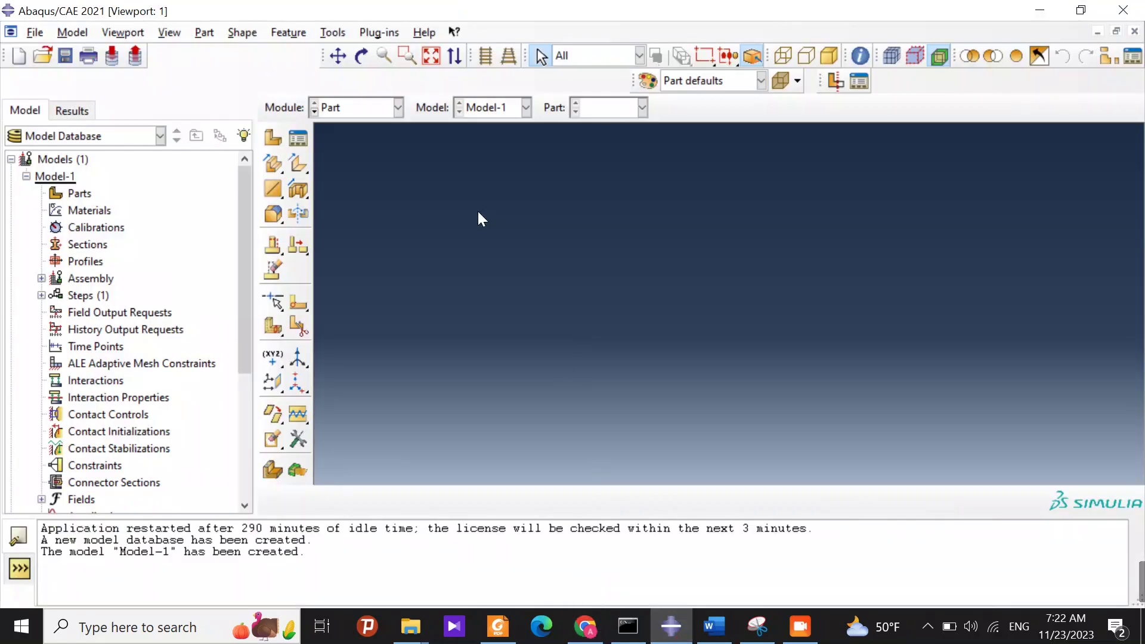
pyautogui.click(278, 141)
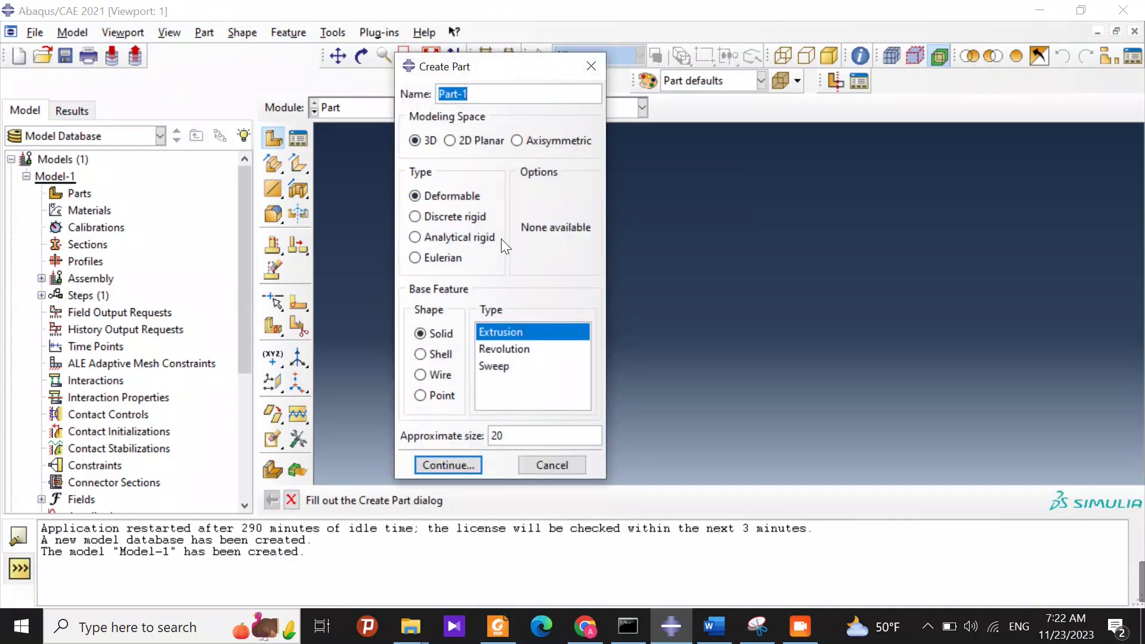
pyautogui.click(502, 436)
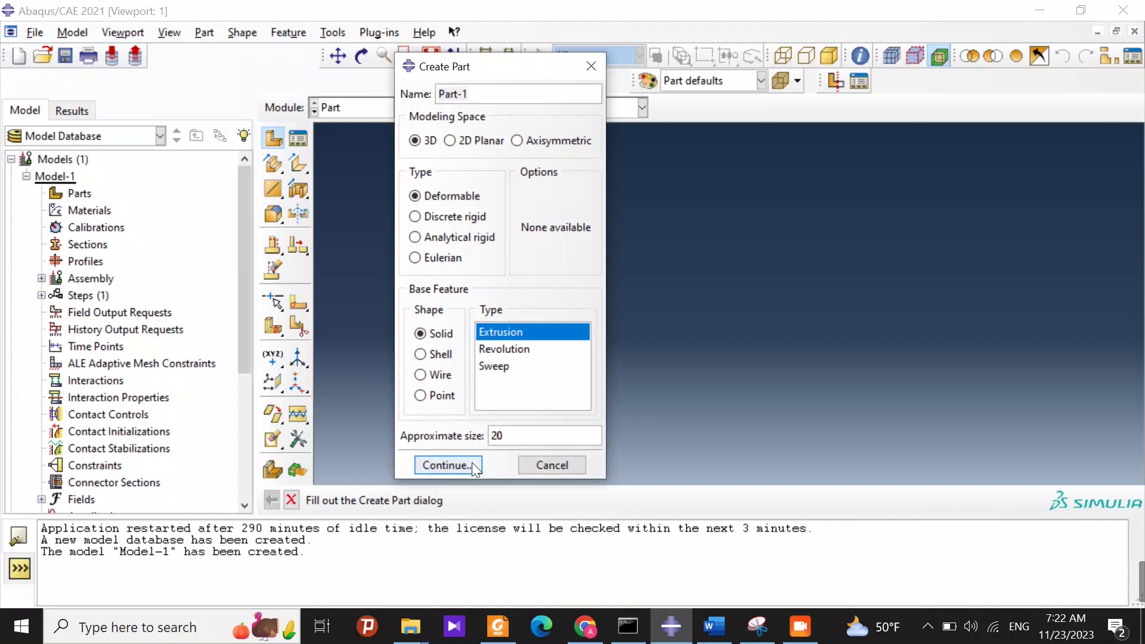
pyautogui.click(449, 464)
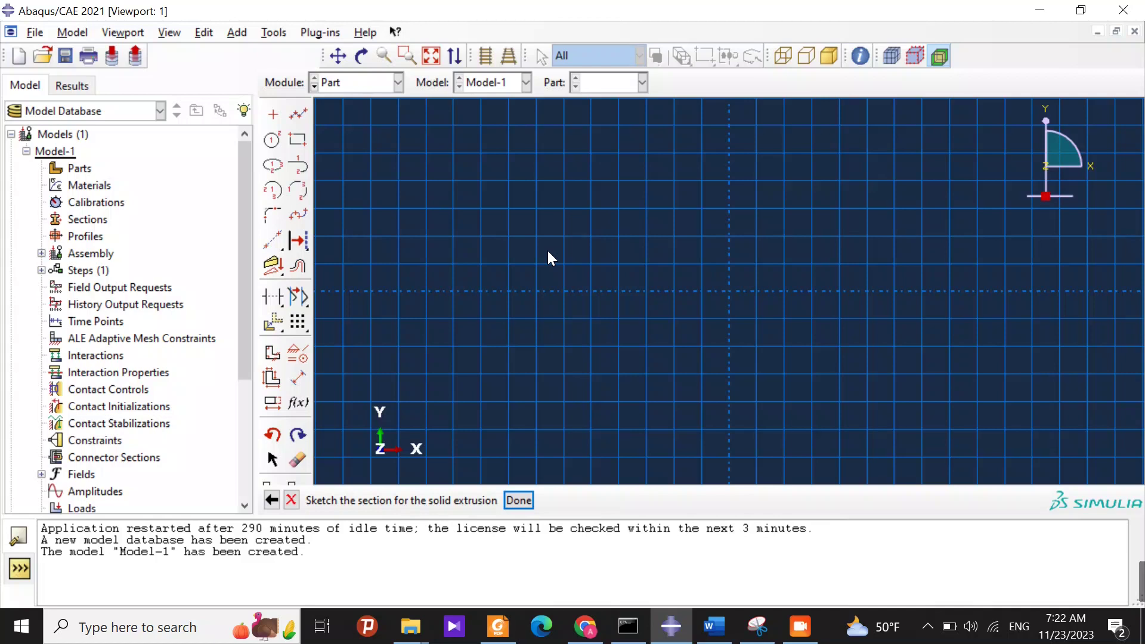
# - Place sketch points at the origin, directly above it, at (1,0) and at (-3,0)
pyautogui.click(273, 117)
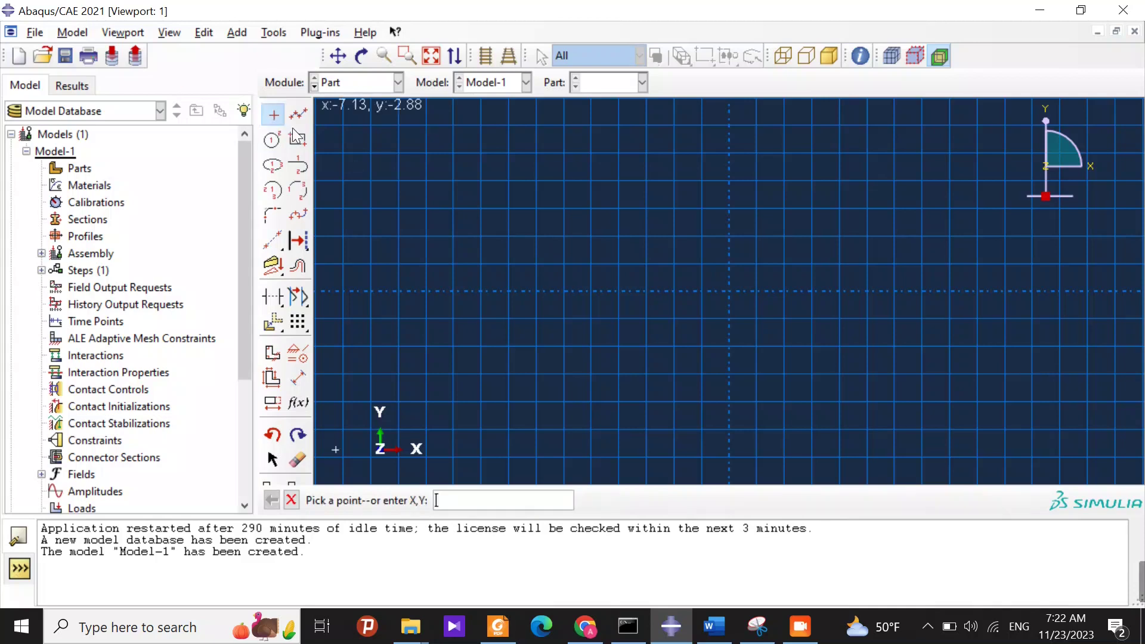
pyautogui.click(730, 291)
pyautogui.click(729, 236)
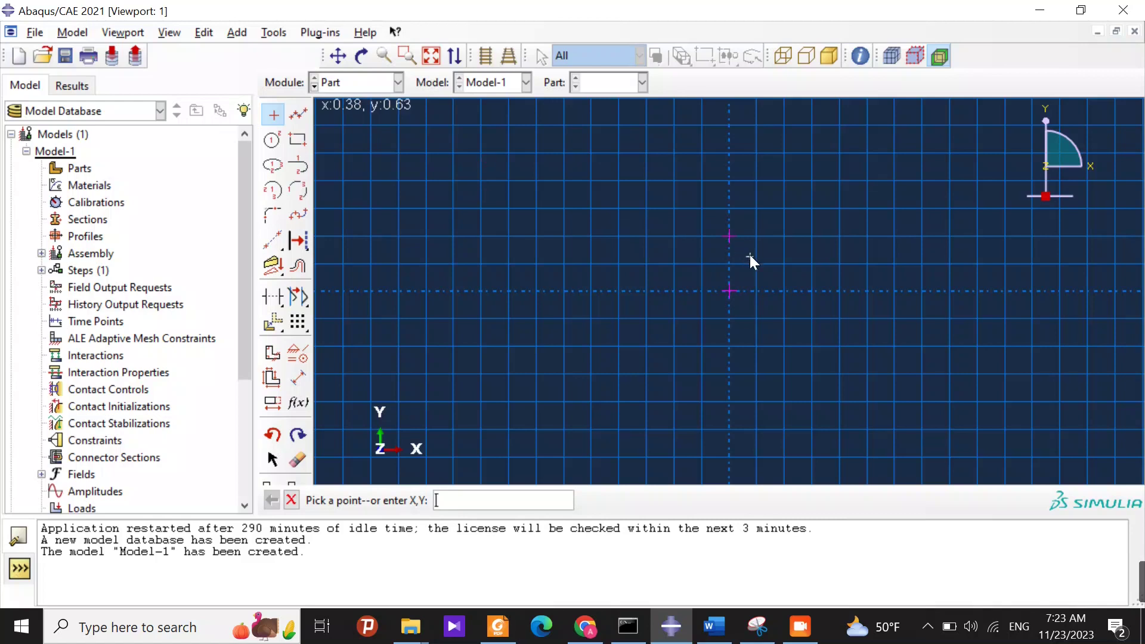
pyautogui.click(785, 291)
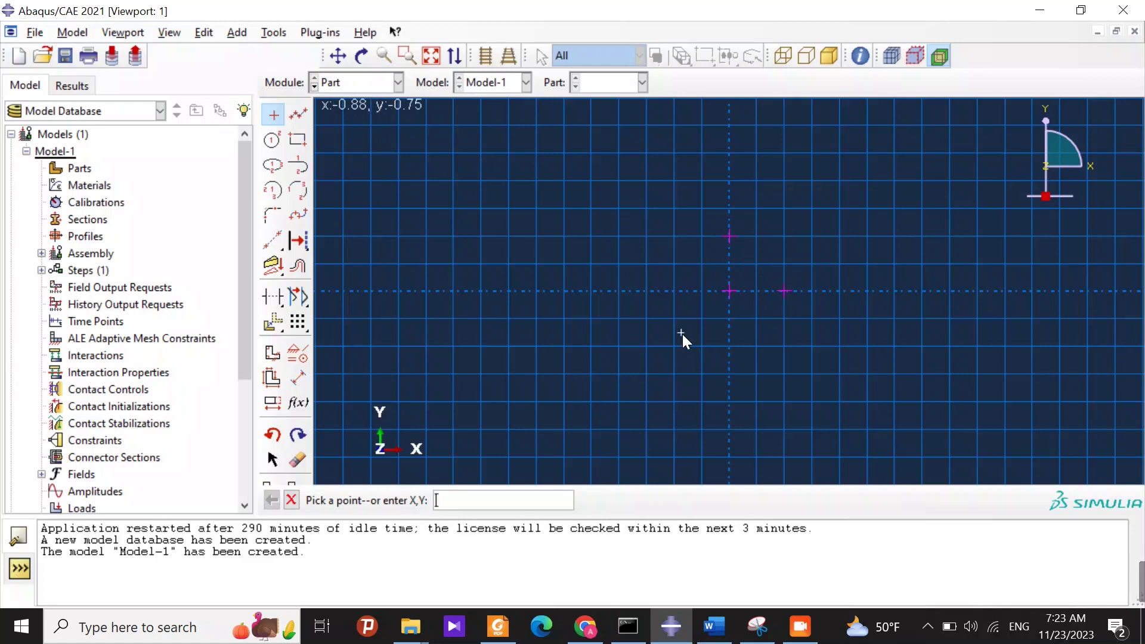
pyautogui.click(564, 292)
# - Draw lines from (-3,0) to the top point, (-3,0) to the origin, and origin to (1,0)
pyautogui.click(298, 114)
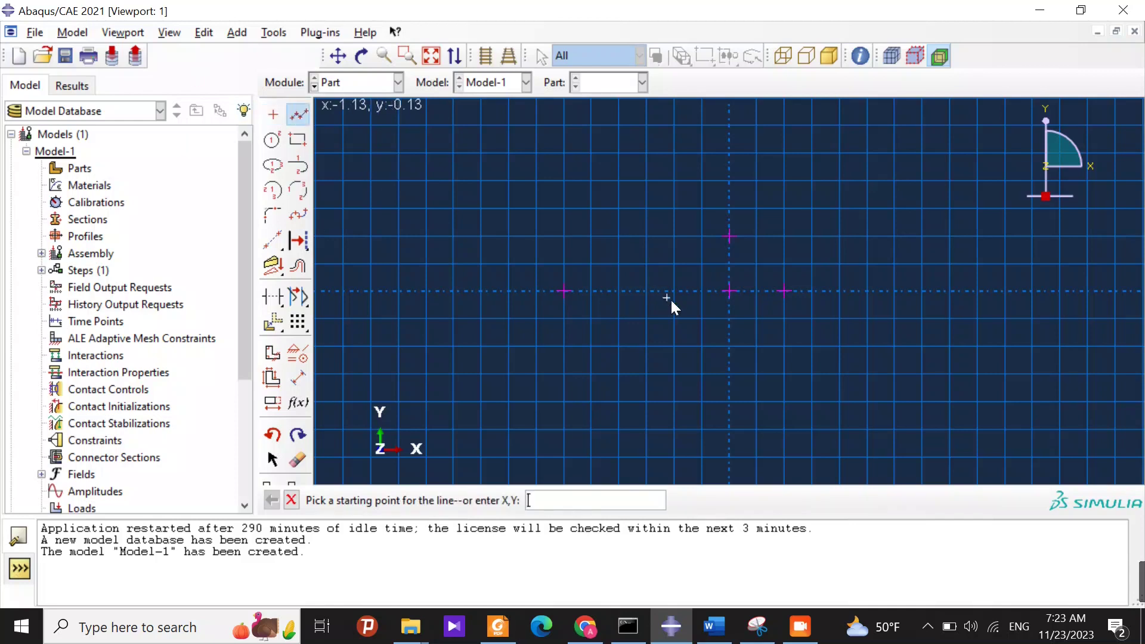
pyautogui.click(565, 292)
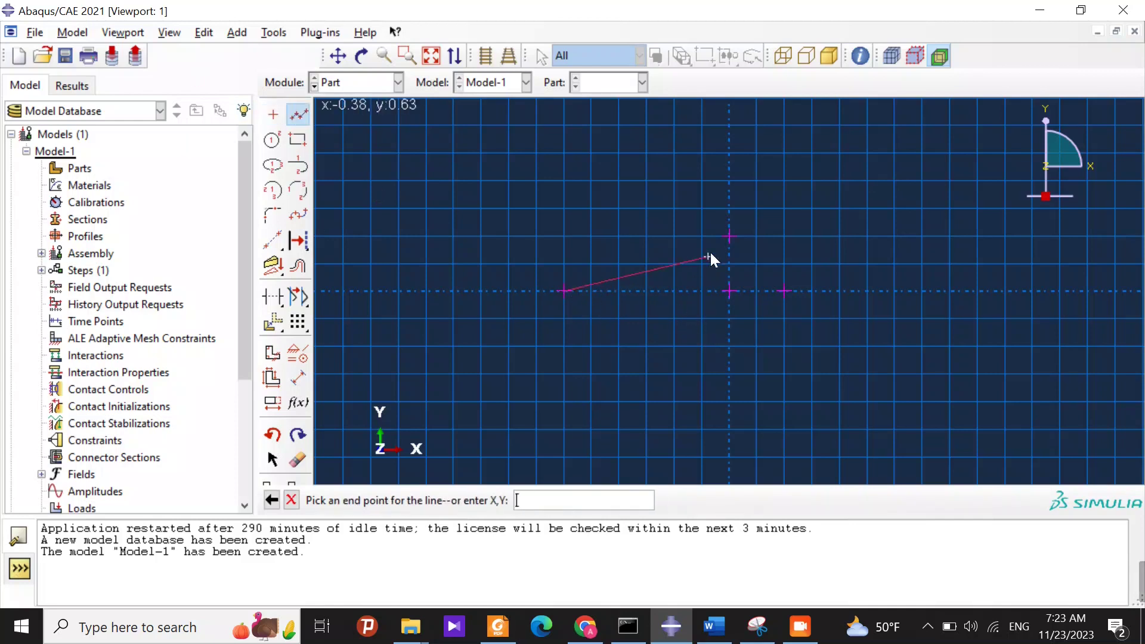
pyautogui.click(728, 235)
pyautogui.press('Escape')
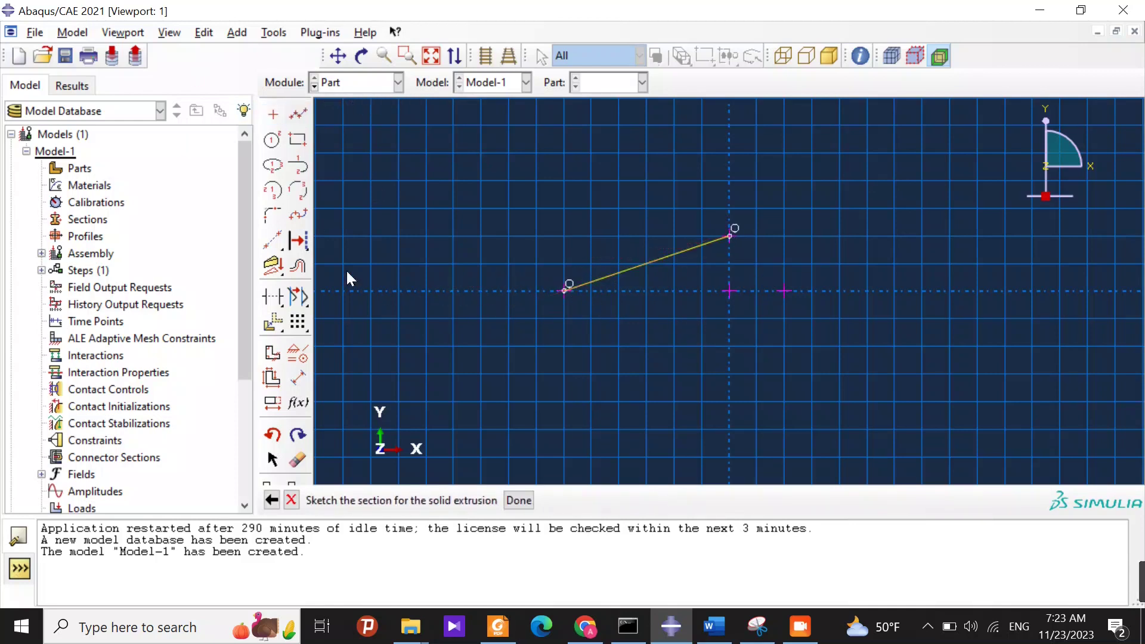
pyautogui.click(290, 117)
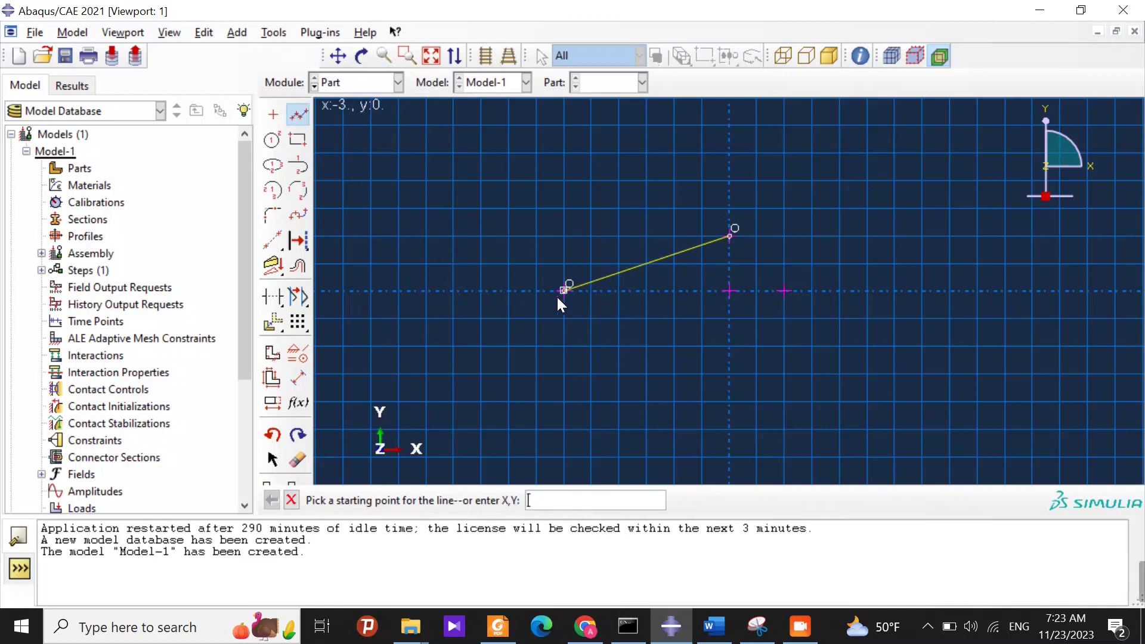
pyautogui.click(563, 291)
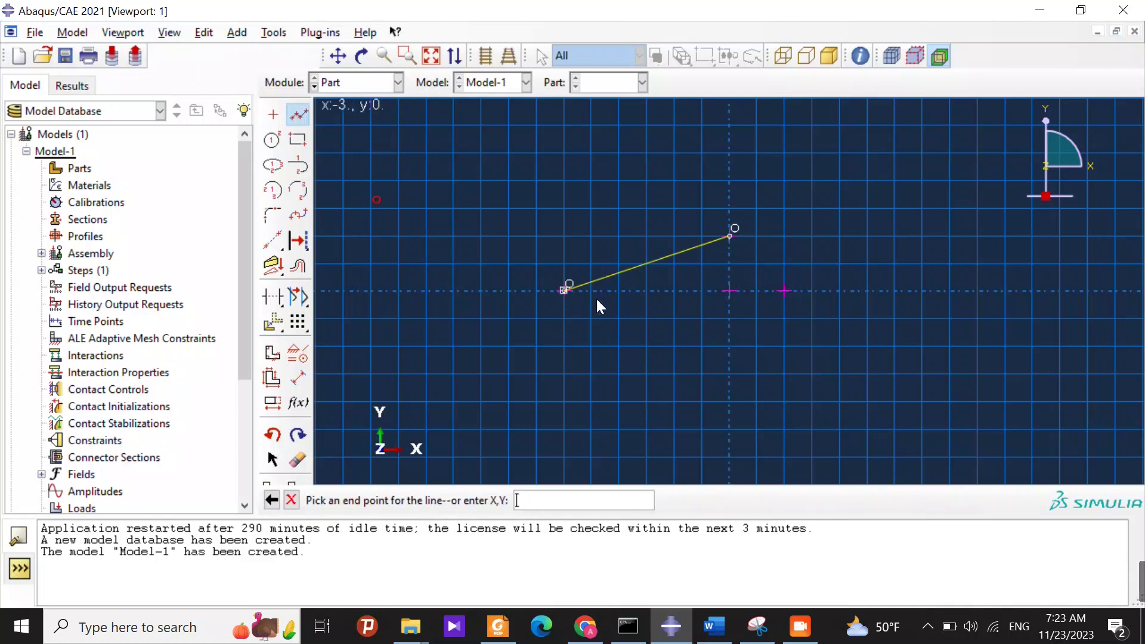
pyautogui.click(728, 291)
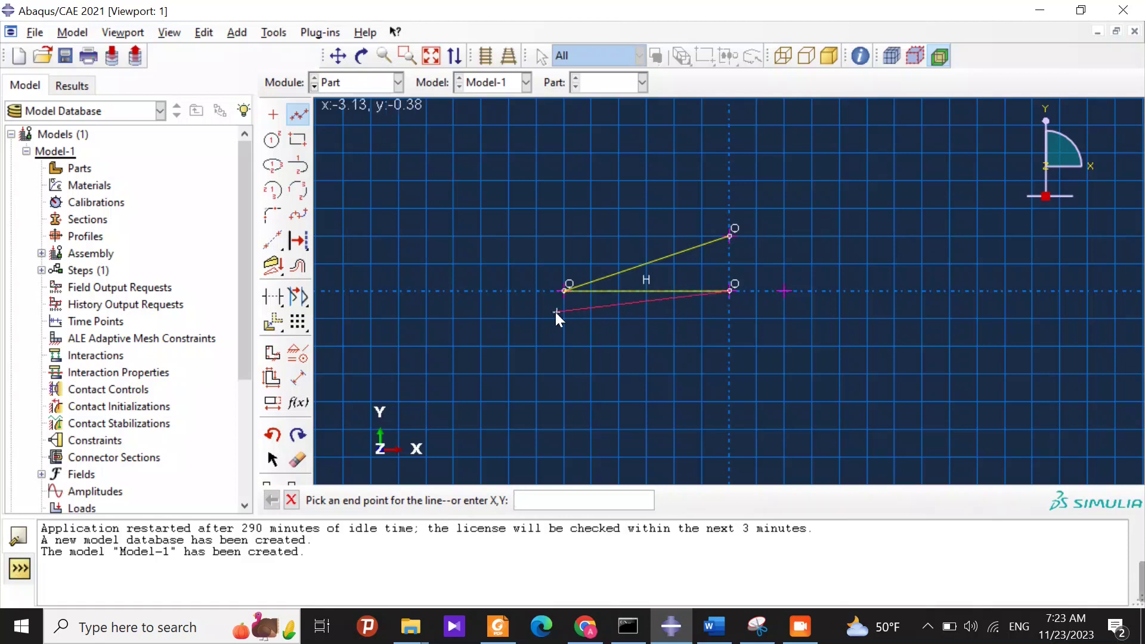
pyautogui.press('Escape')
pyautogui.click(294, 116)
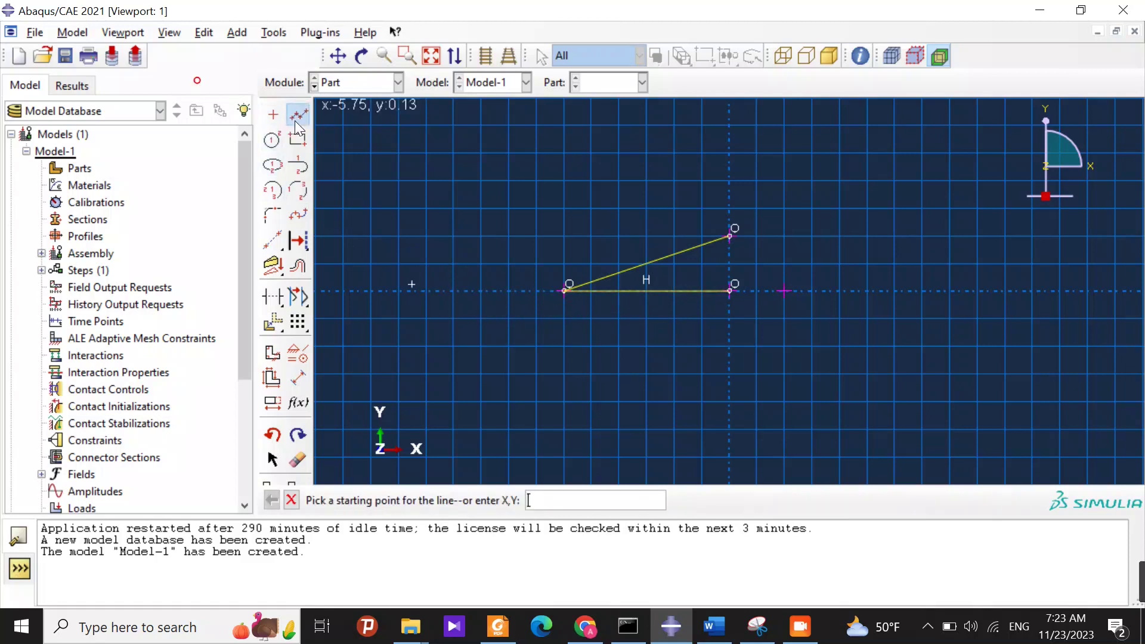
pyautogui.click(729, 291)
pyautogui.click(784, 291)
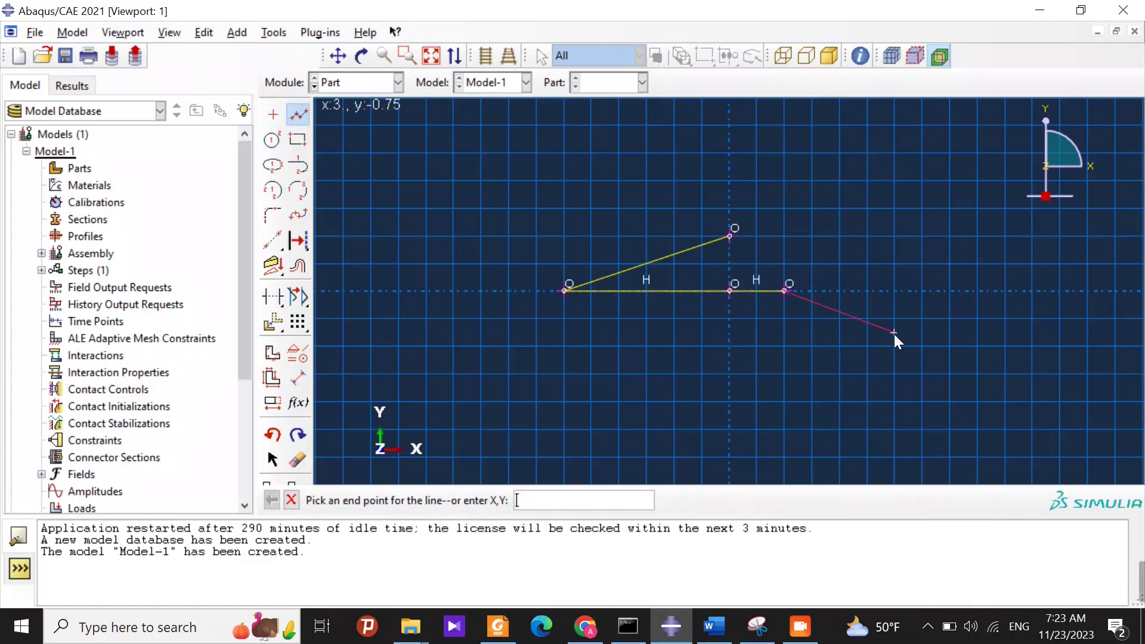
pyautogui.press('Escape')
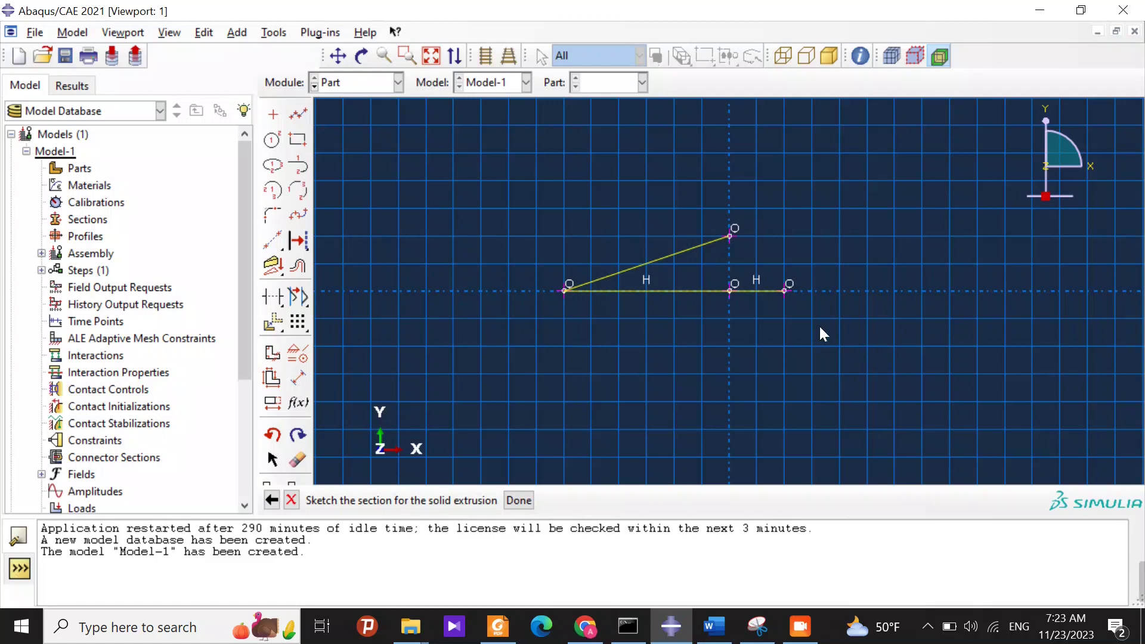
# - Draw a quarter arc centred at the origin from (1,0) to the top point
pyautogui.click(274, 191)
pyautogui.click(730, 291)
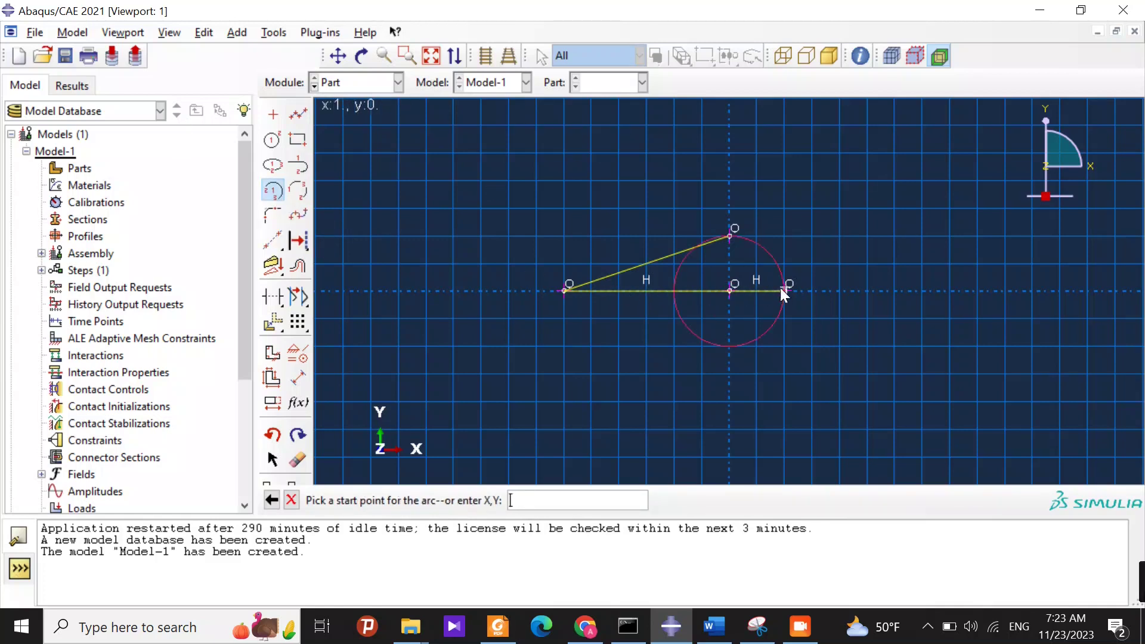
pyautogui.click(785, 291)
pyautogui.click(730, 236)
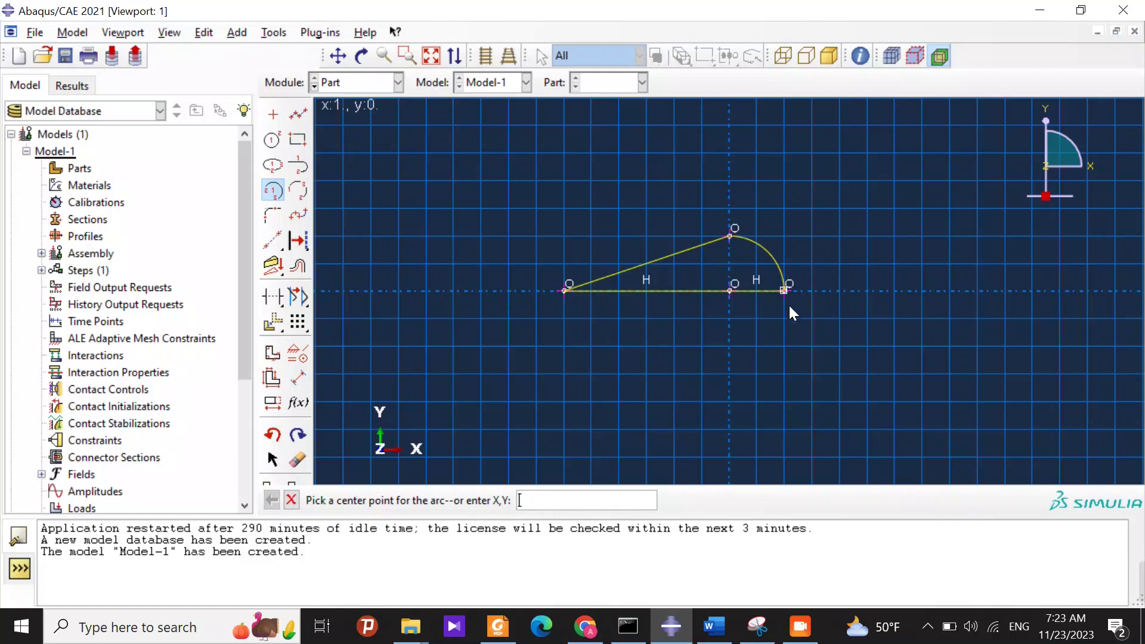
# - Dimension the bottom line to 4, the short segment to 1 and the height to 1
pyautogui.click(297, 378)
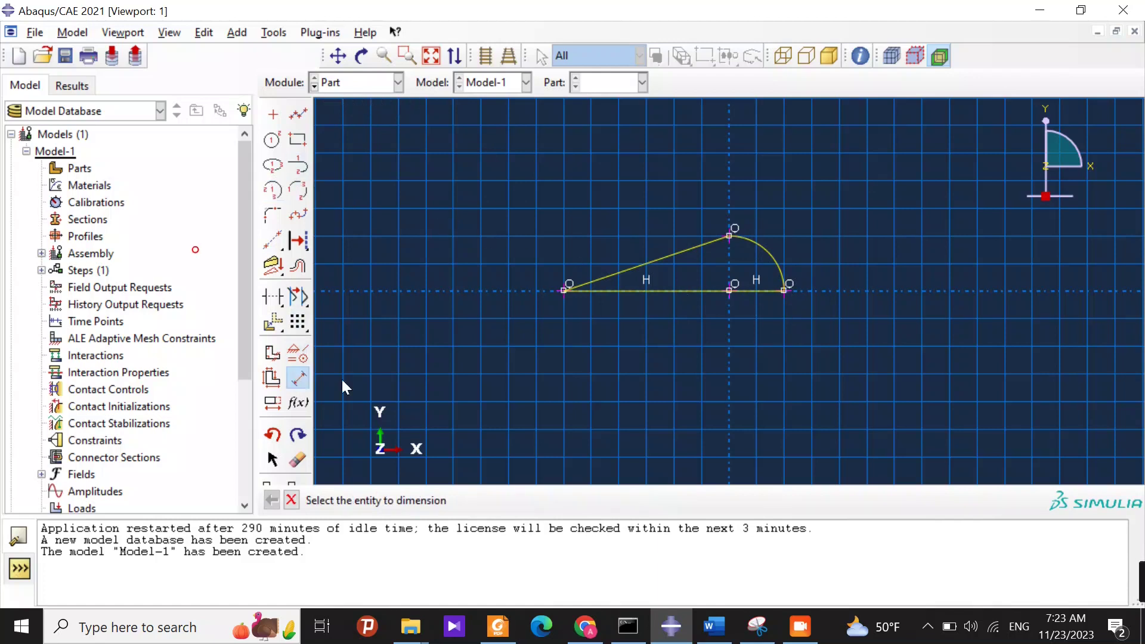
pyautogui.click(690, 292)
pyautogui.click(685, 342)
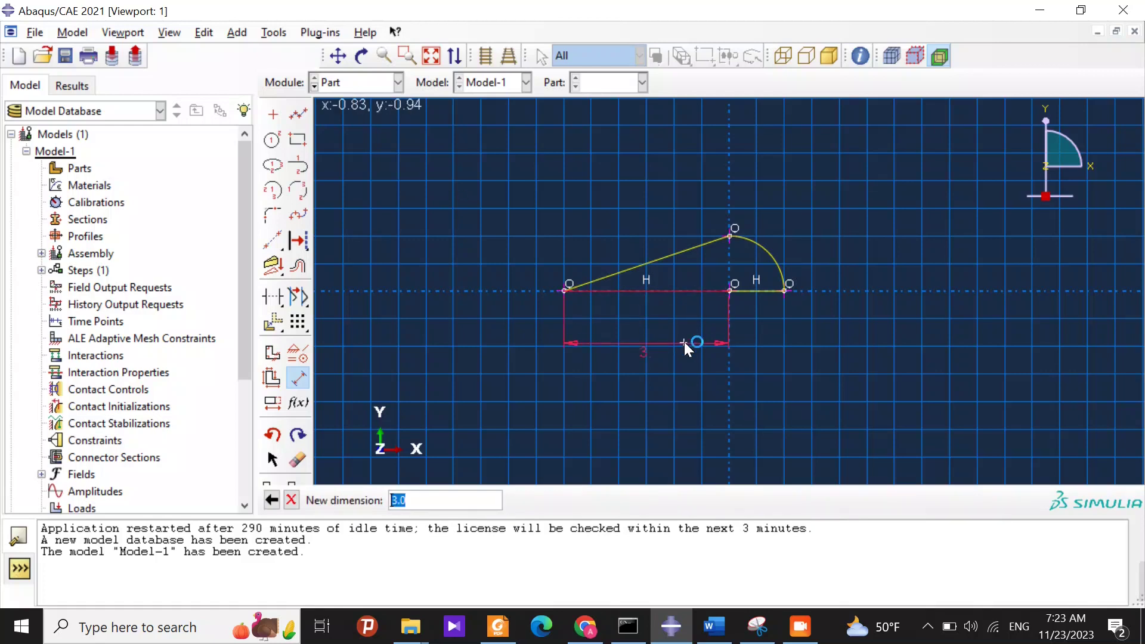
pyautogui.write('4')
pyautogui.press('Return')
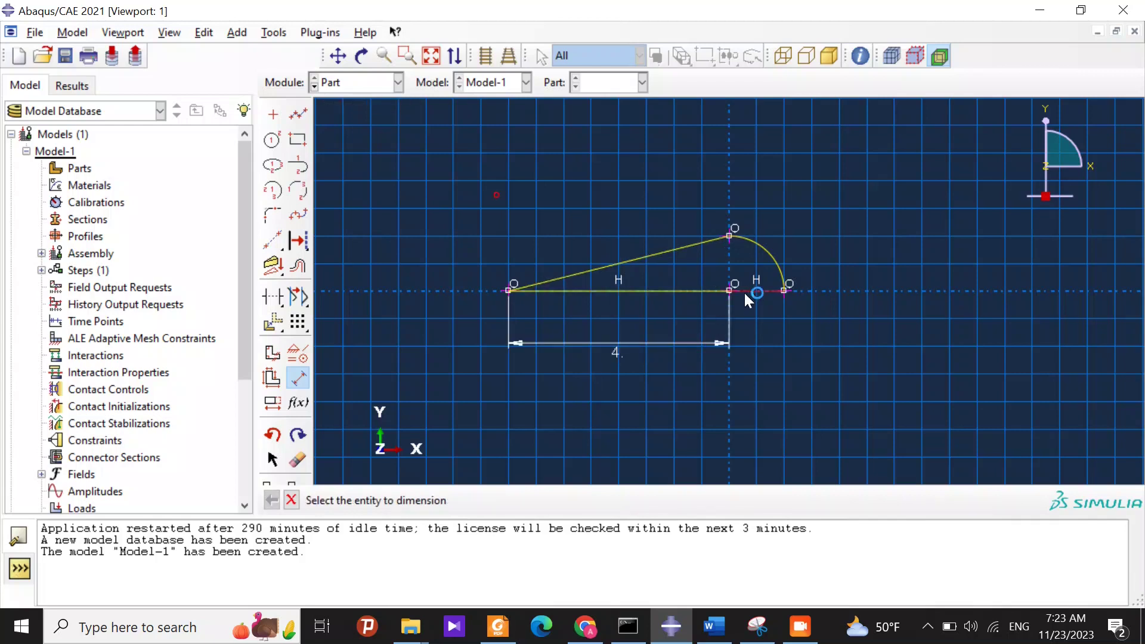
pyautogui.click(743, 291)
pyautogui.click(795, 350)
pyautogui.press('Return')
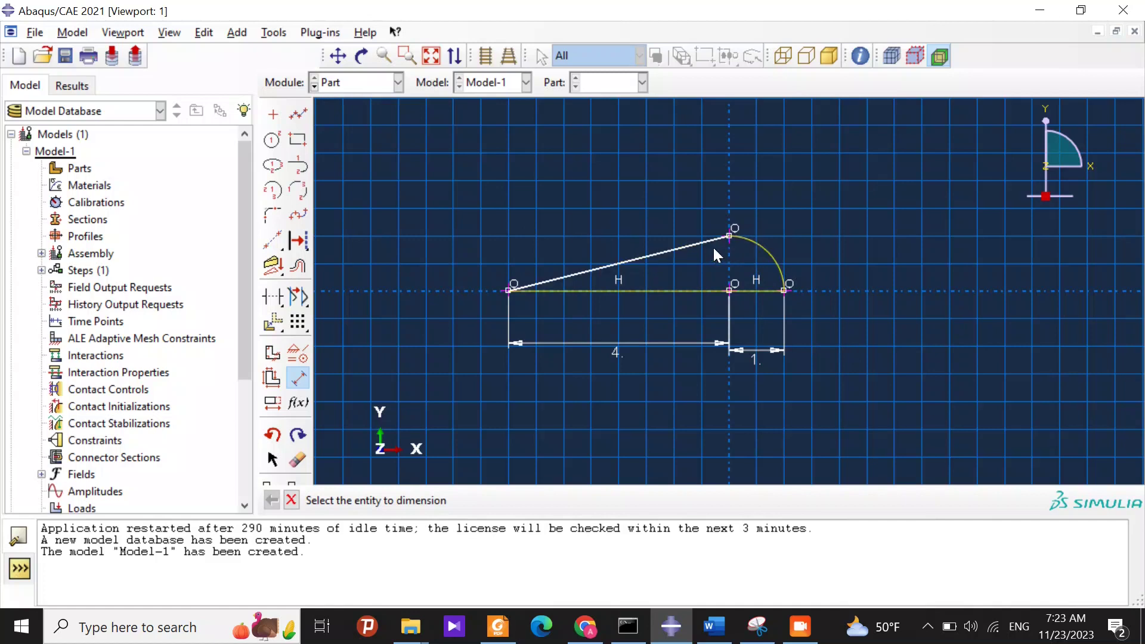
pyautogui.click(730, 237)
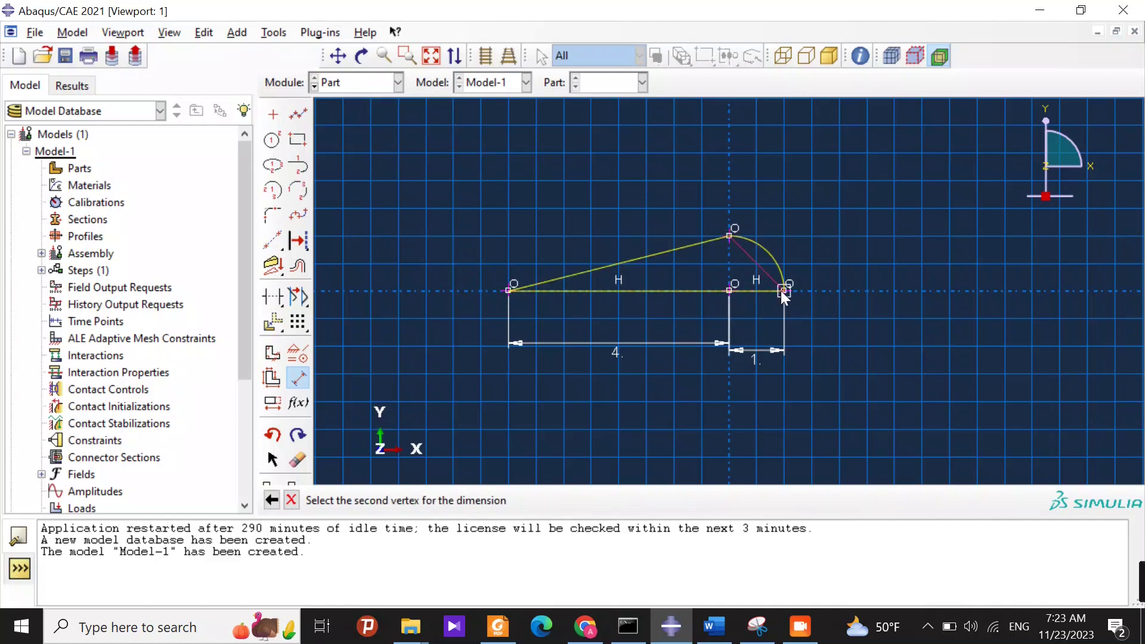
pyautogui.click(783, 291)
pyautogui.click(839, 317)
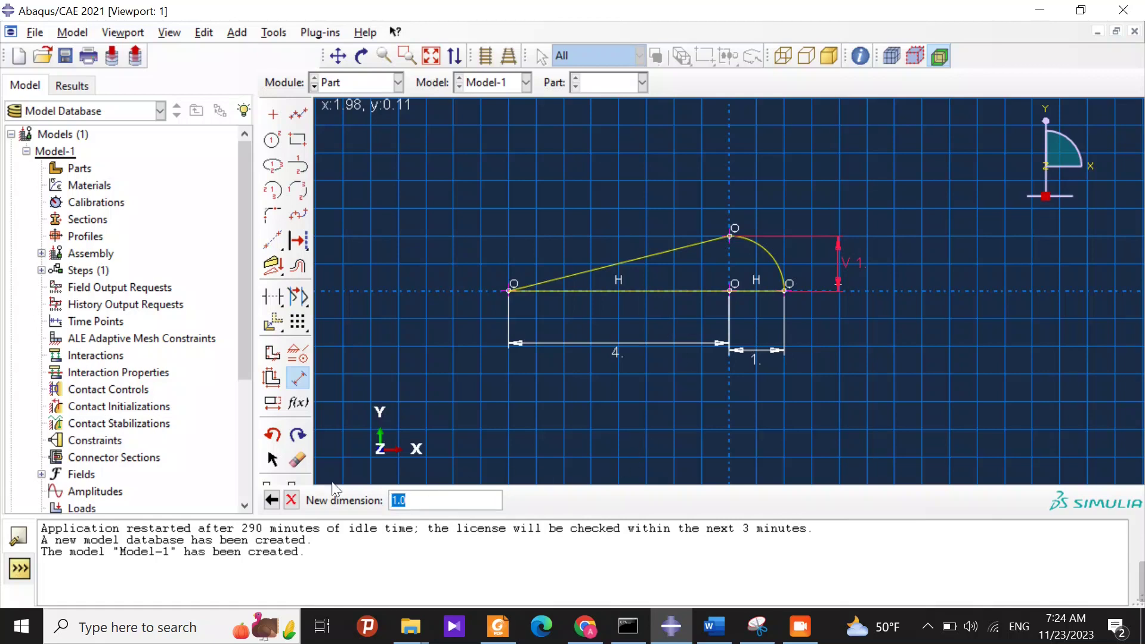
pyautogui.press('Return')
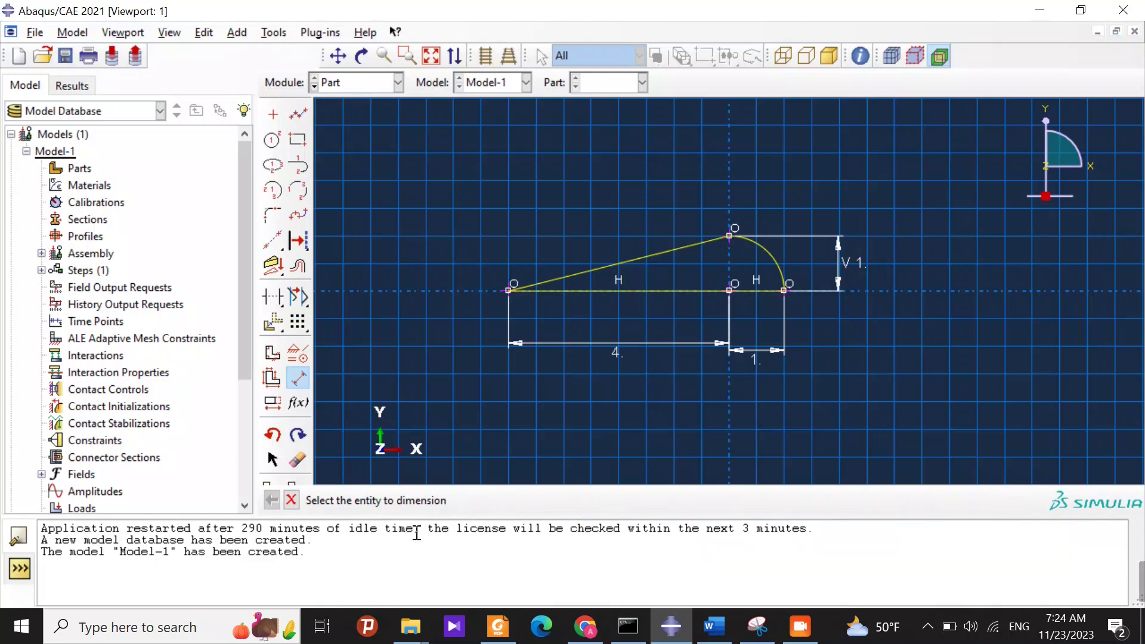
pyautogui.click(291, 500)
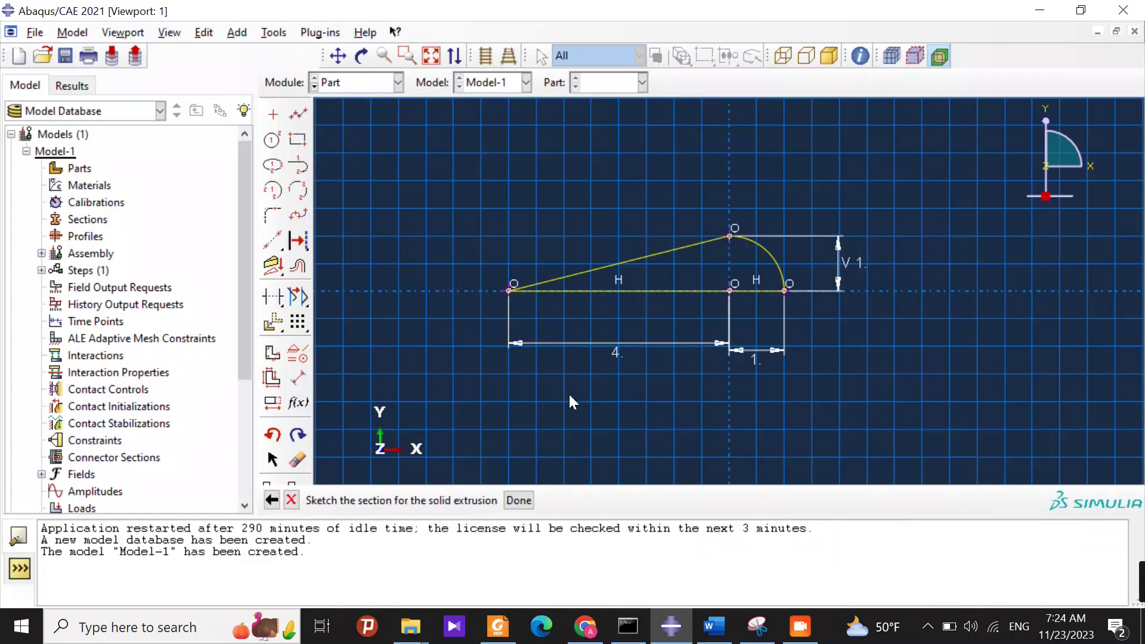
# - Extrude the sketch to a depth of 12 with a -1.5° draft angle
pyautogui.click(517, 500)
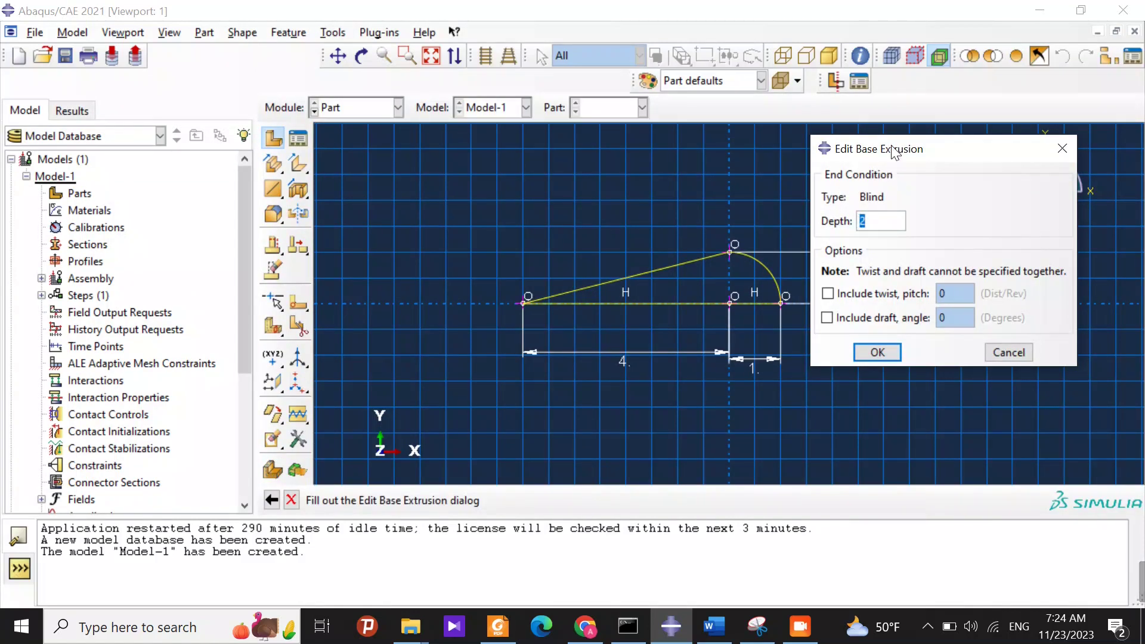
pyautogui.moveTo(893, 152); pyautogui.dragTo(710, 154)
pyautogui.click(696, 223)
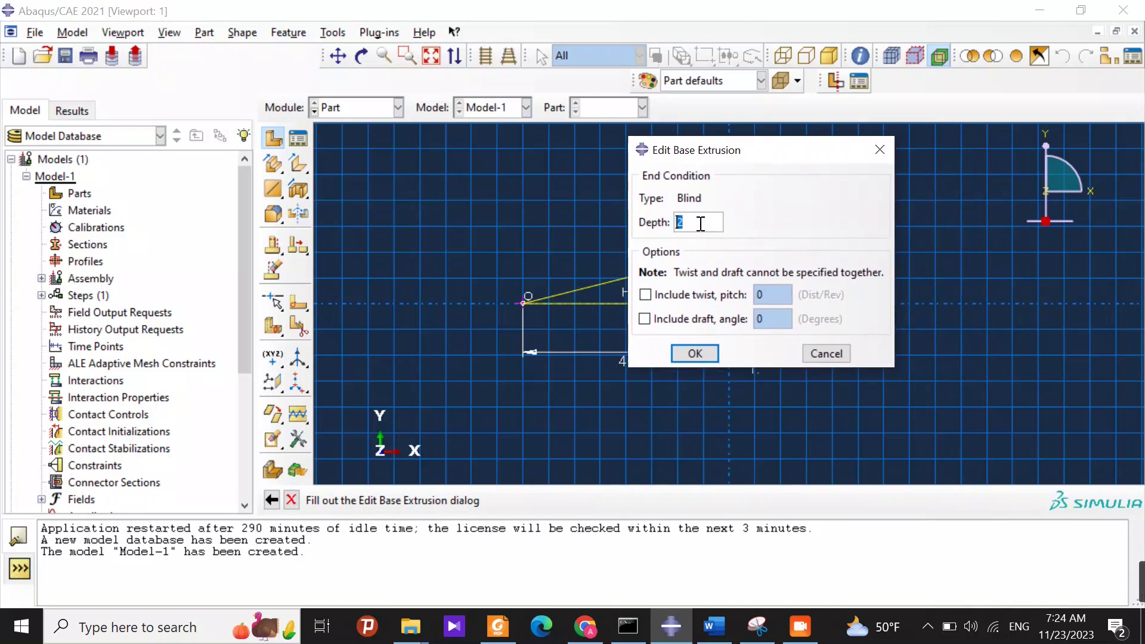
pyautogui.press('BackSpace')
pyautogui.write('12')
pyautogui.click(645, 319)
pyautogui.doubleClick(785, 320)
pyautogui.write('-1.')
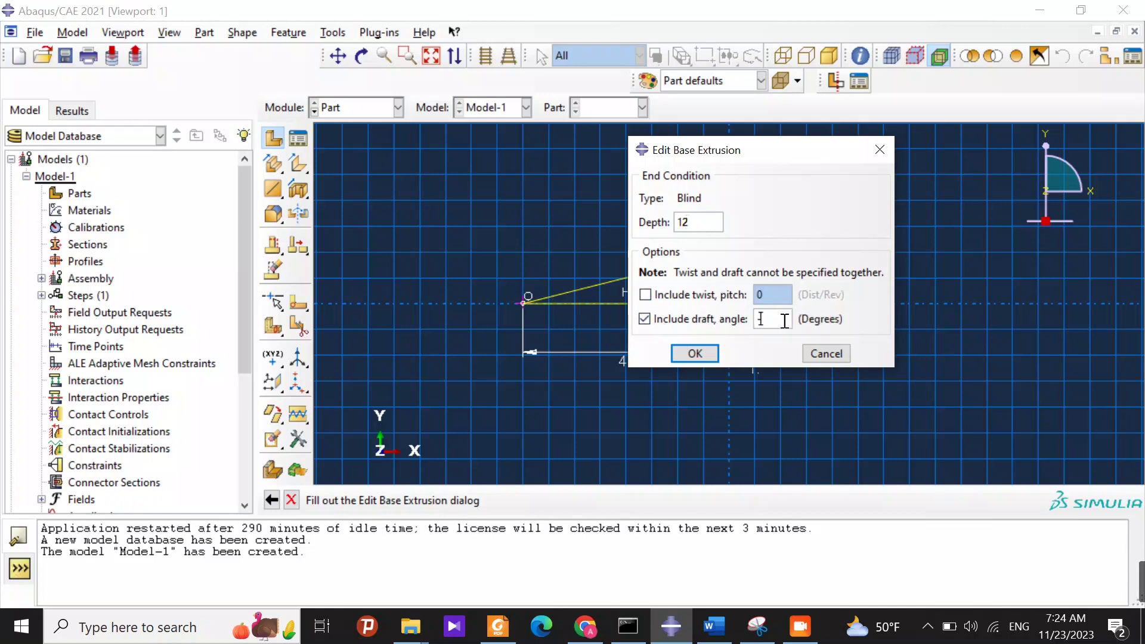
pyautogui.write('5')
pyautogui.click(694, 353)
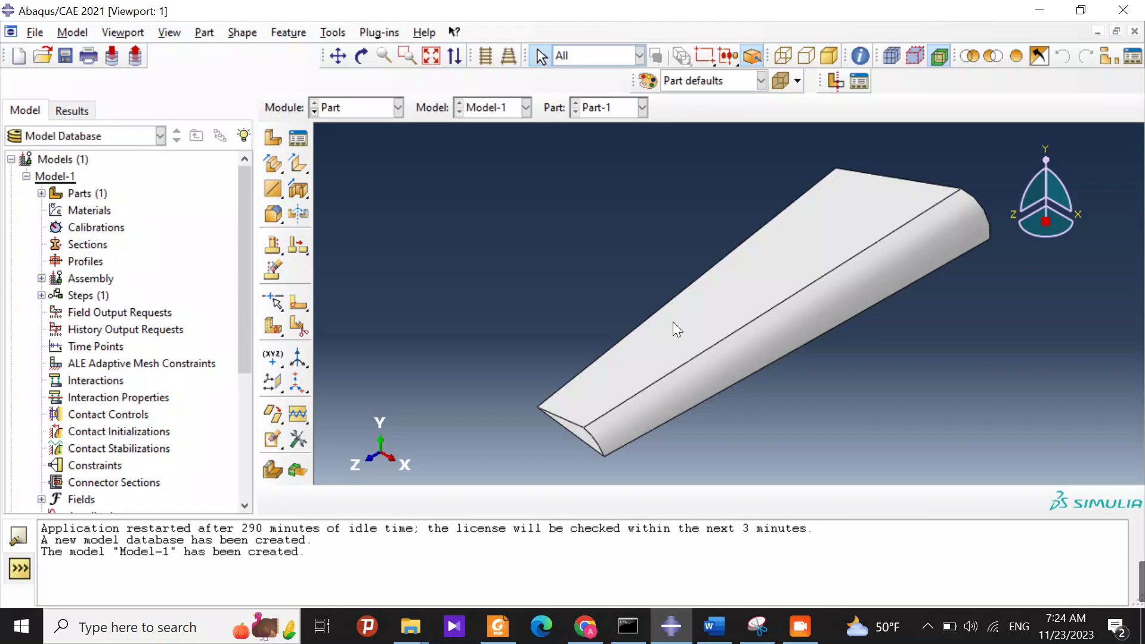
# - Switch to the Property module and begin a new material, Material-1
pyautogui.click(395, 108)
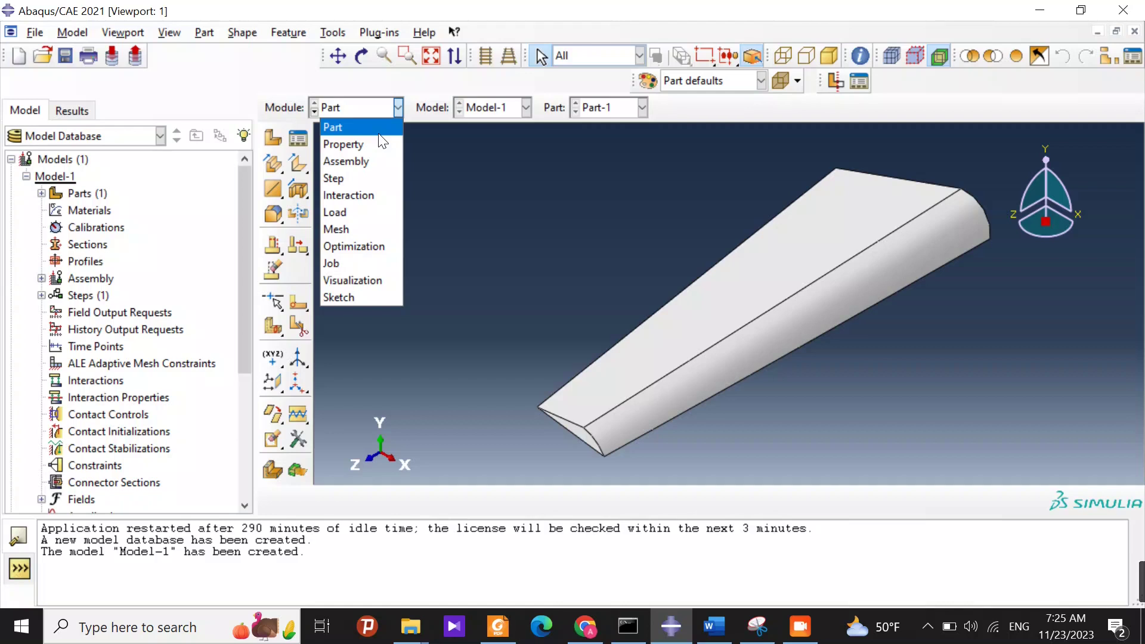
pyautogui.click(350, 145)
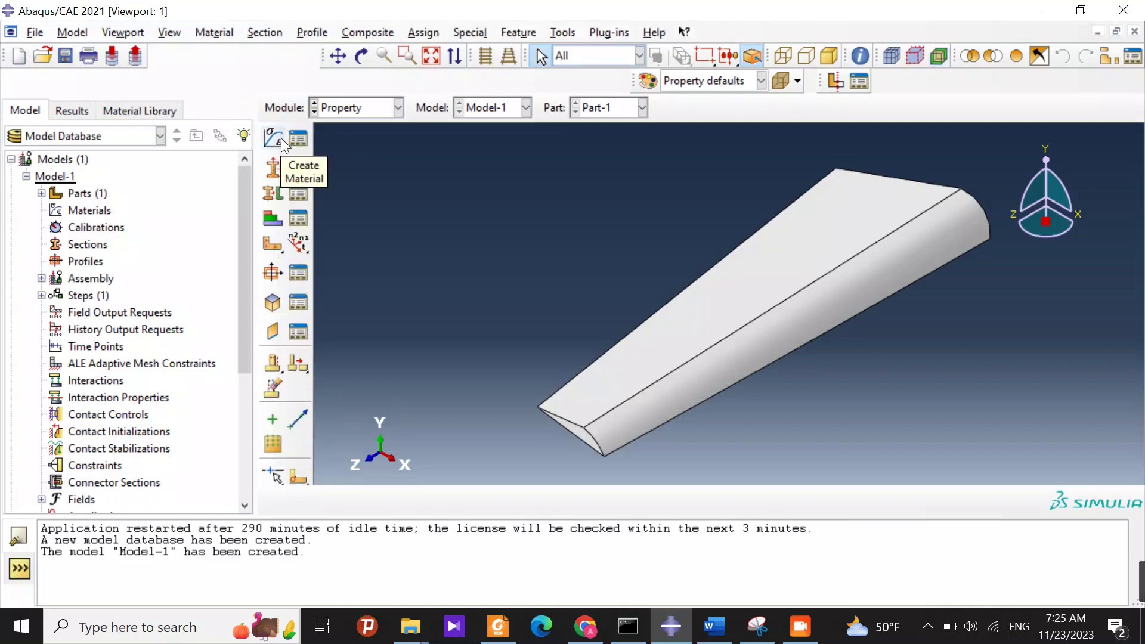
pyautogui.click(279, 138)
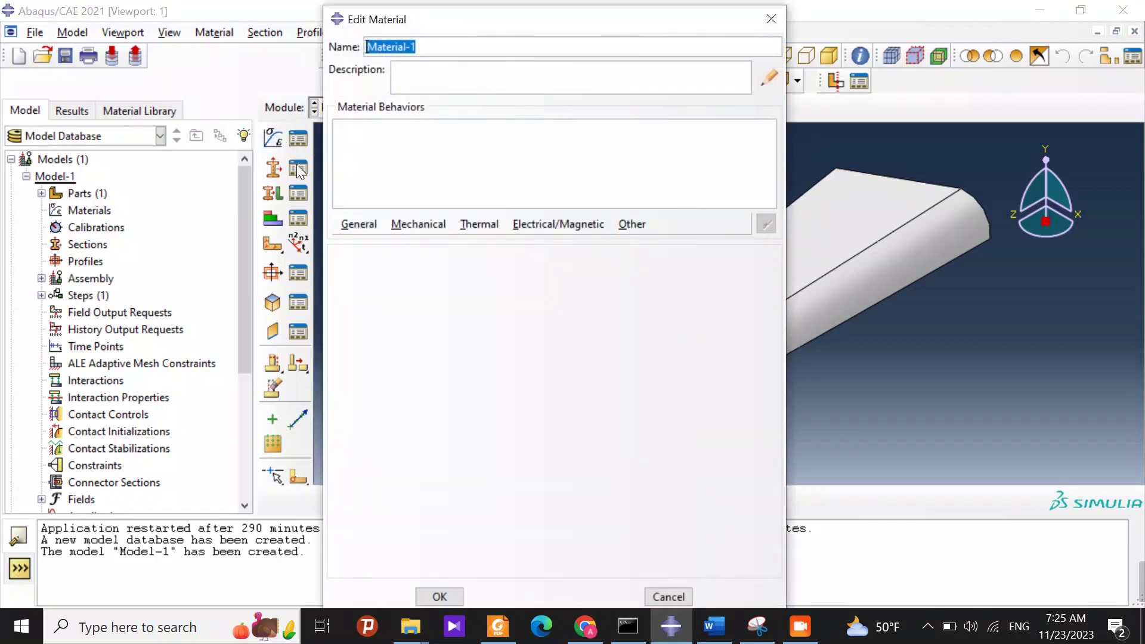
# - Add a mass density of 7750 to Material-1
pyautogui.click(360, 226)
pyautogui.click(407, 246)
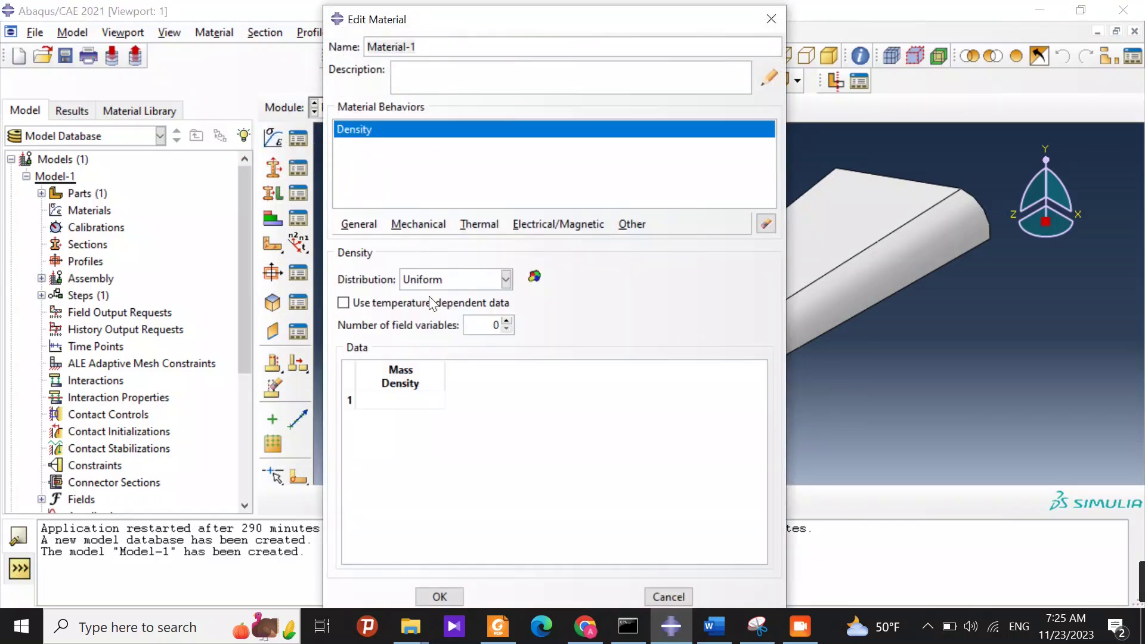
pyautogui.click(402, 406)
pyautogui.write('775')
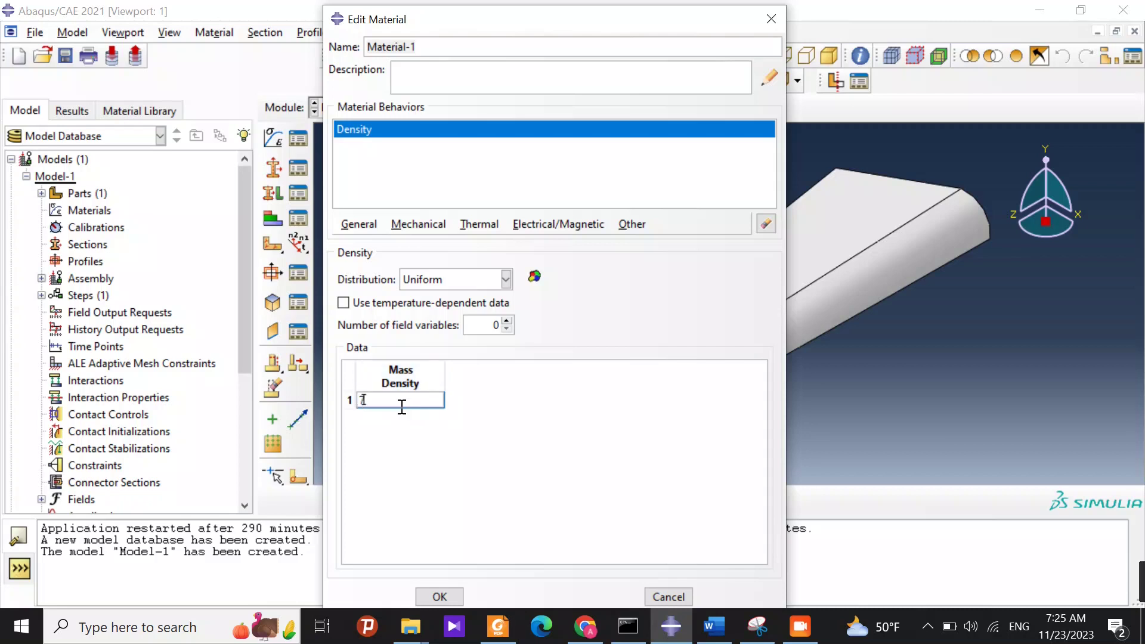
pyautogui.write('0')
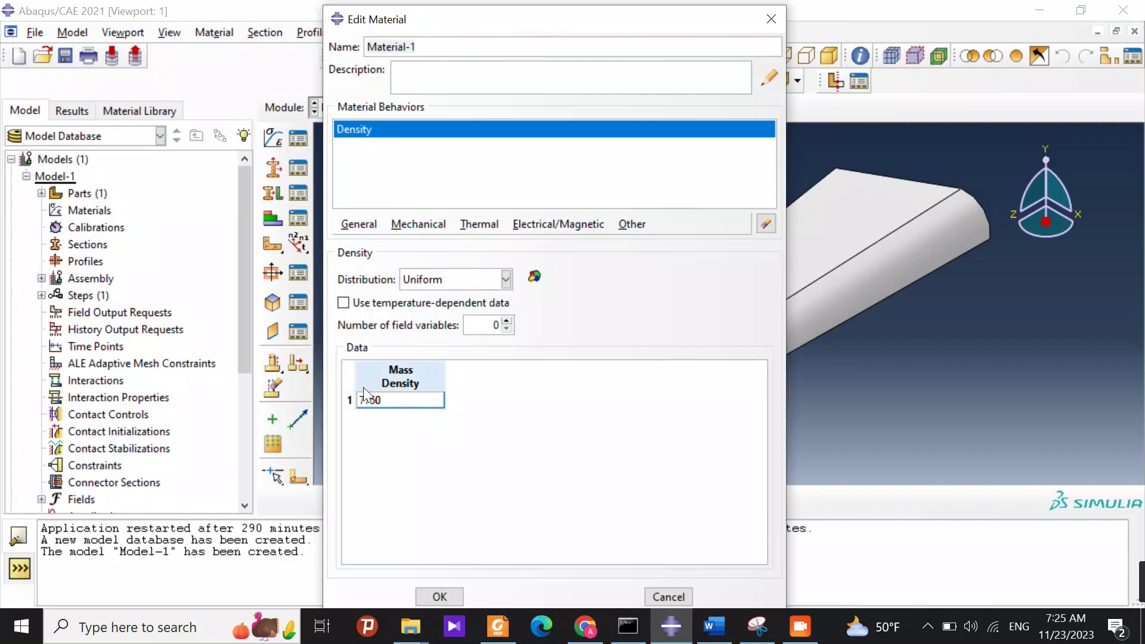
pyautogui.click(475, 445)
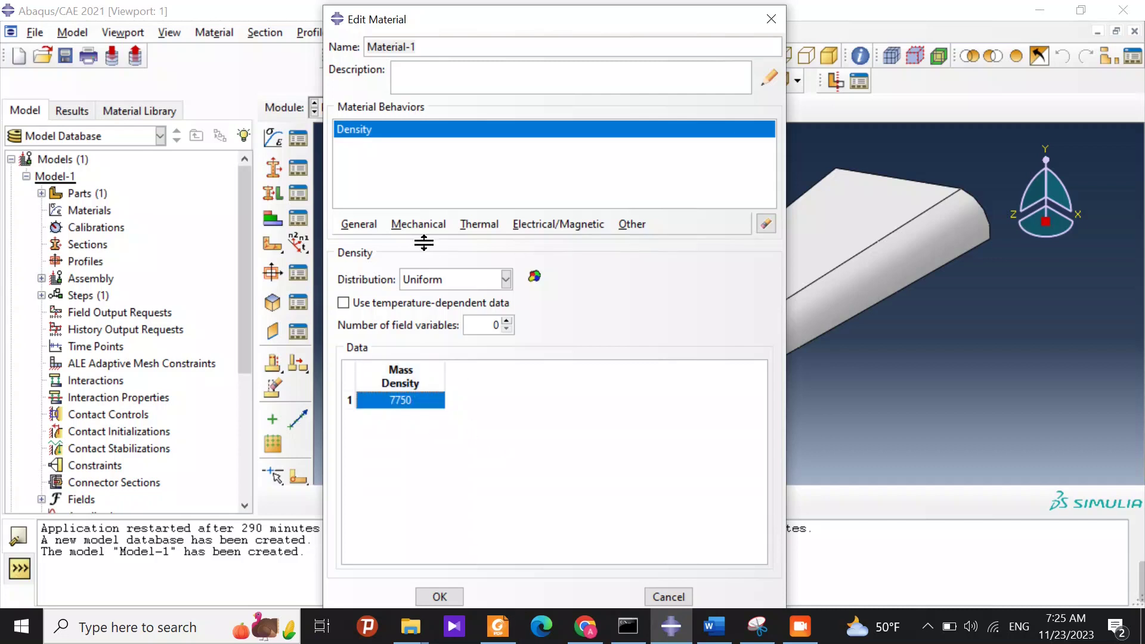
# - Add elastic behaviour with Young's modulus 210e9 and Poisson's ratio 0.3, and save the material
pyautogui.click(420, 225)
pyautogui.moveTo(460, 245)
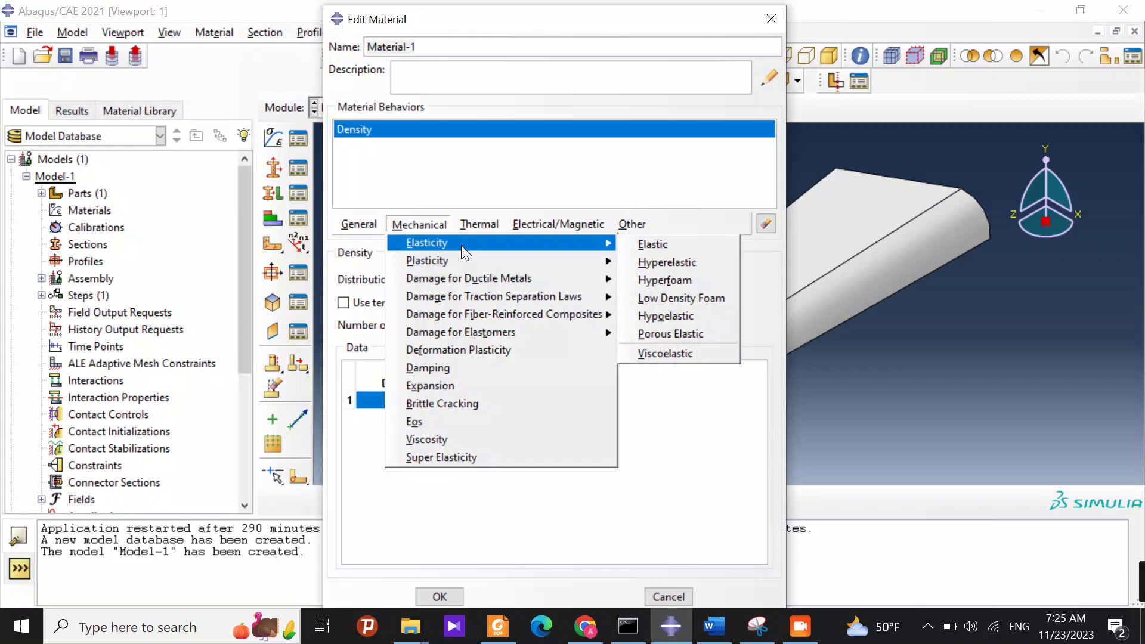
pyautogui.click(668, 242)
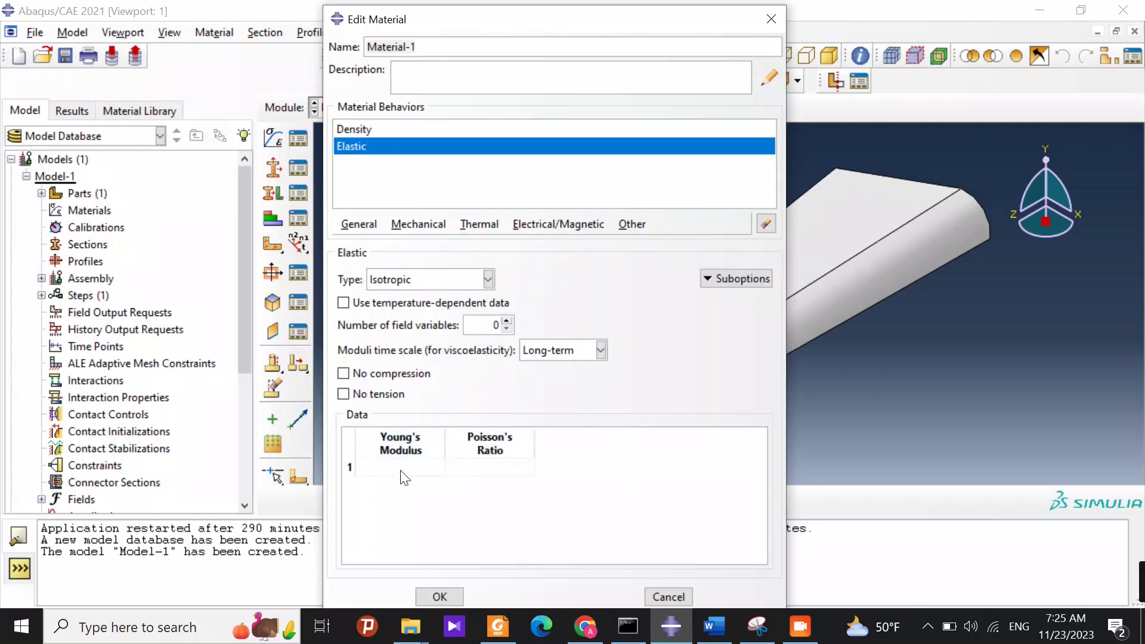
pyautogui.click(402, 468)
pyautogui.write('210')
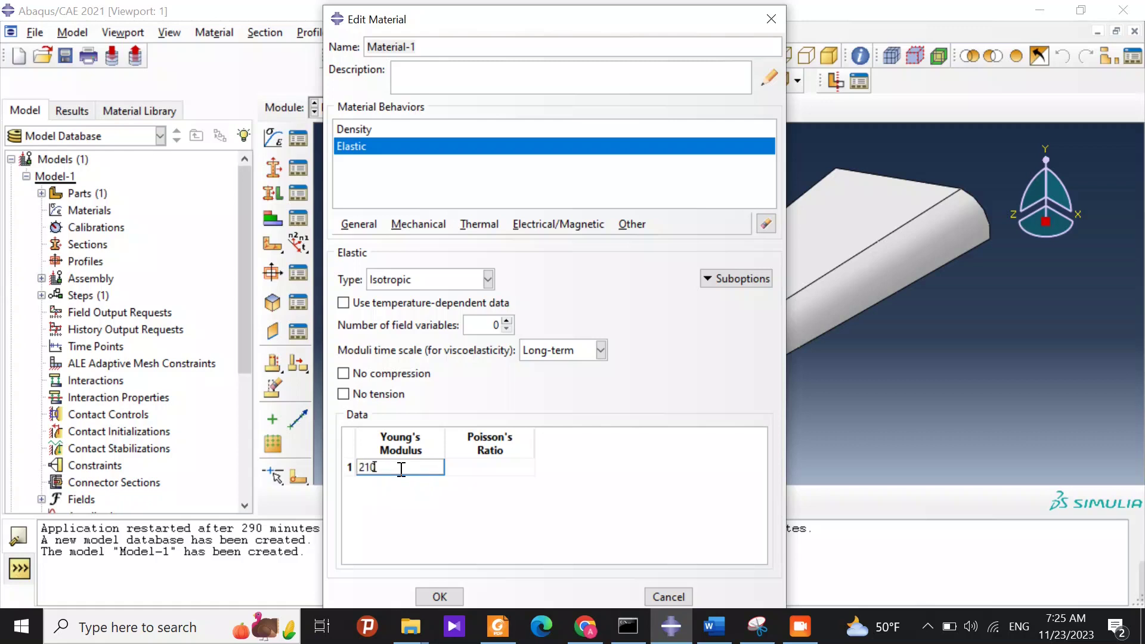
pyautogui.write('e9')
pyautogui.click(478, 469)
pyautogui.write('0')
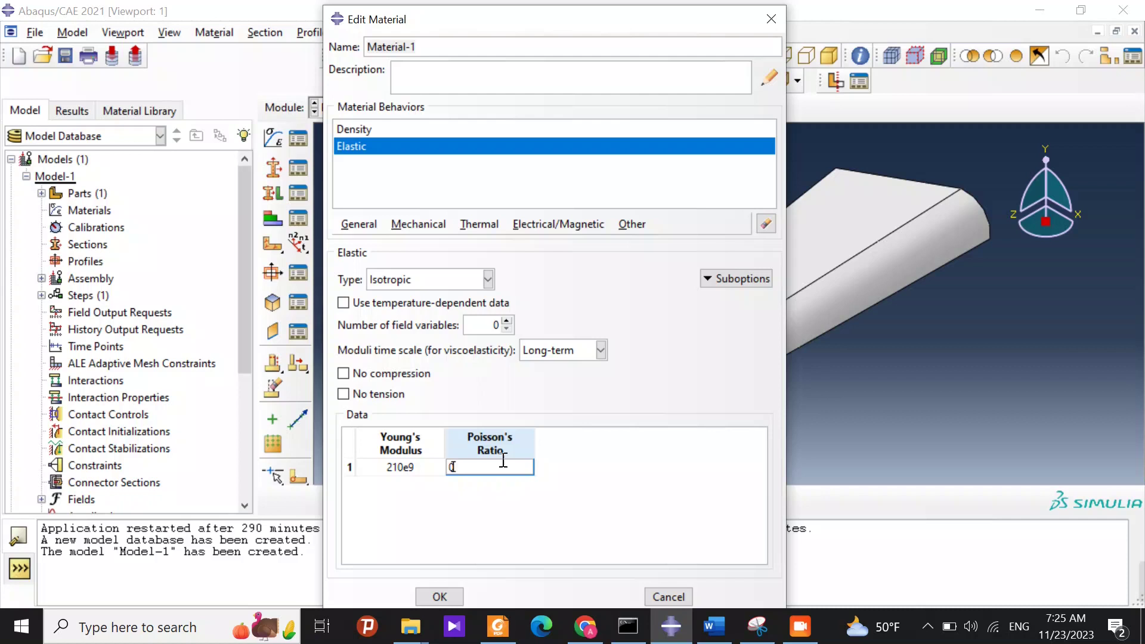
pyautogui.write('.3')
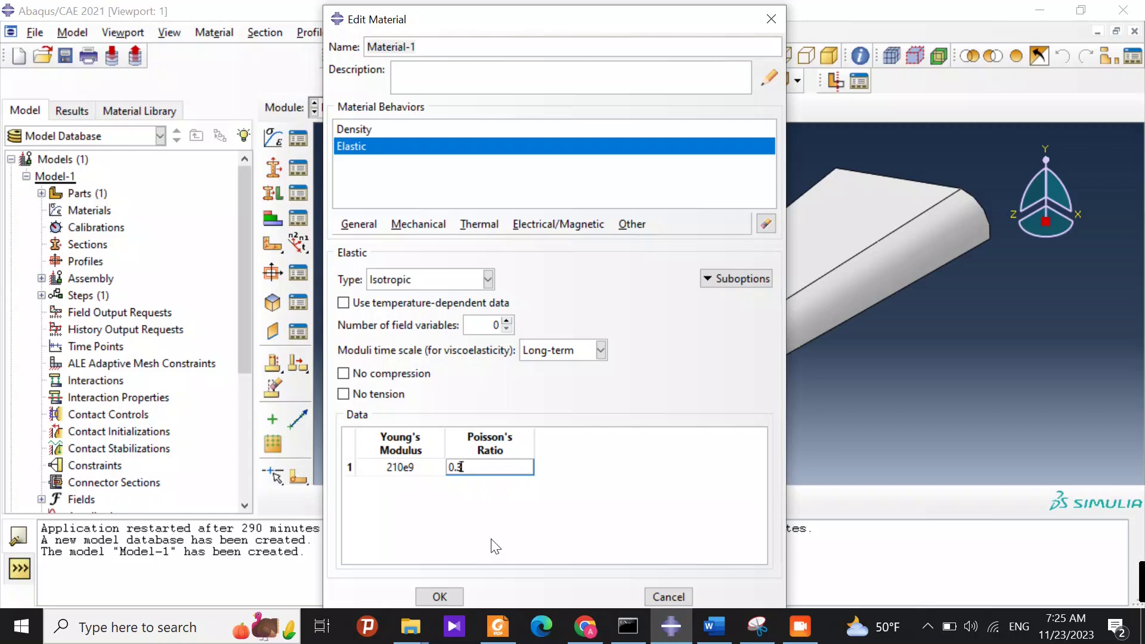
pyautogui.click(447, 596)
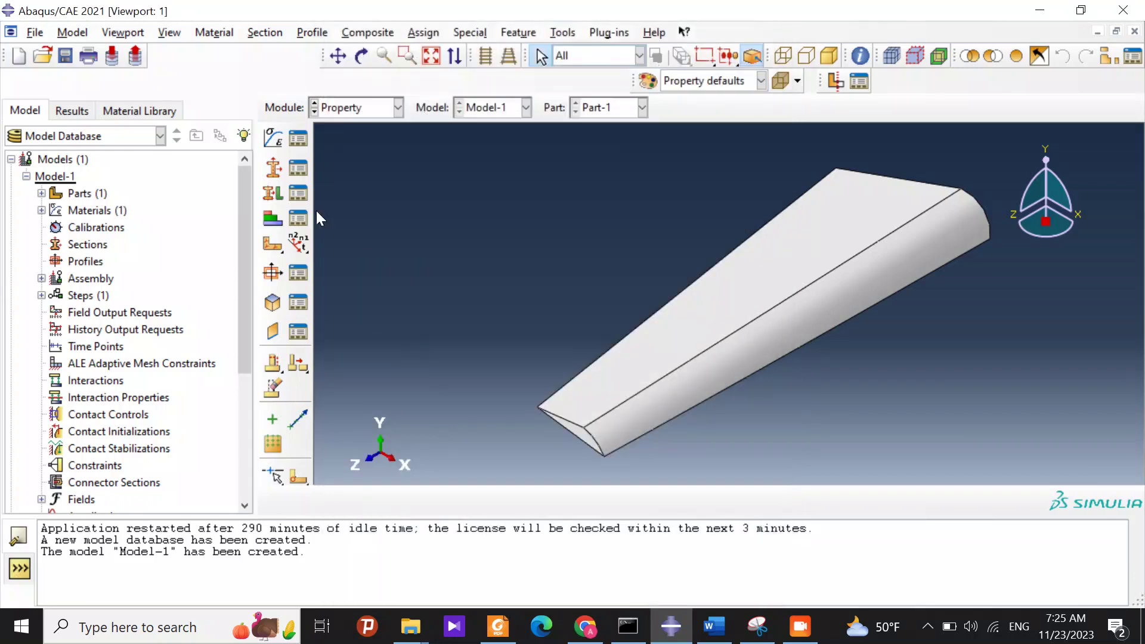
pyautogui.click(298, 139)
# - Create Section-1 as a solid homogeneous section using Material-1
pyautogui.click(600, 145)
pyautogui.click(274, 168)
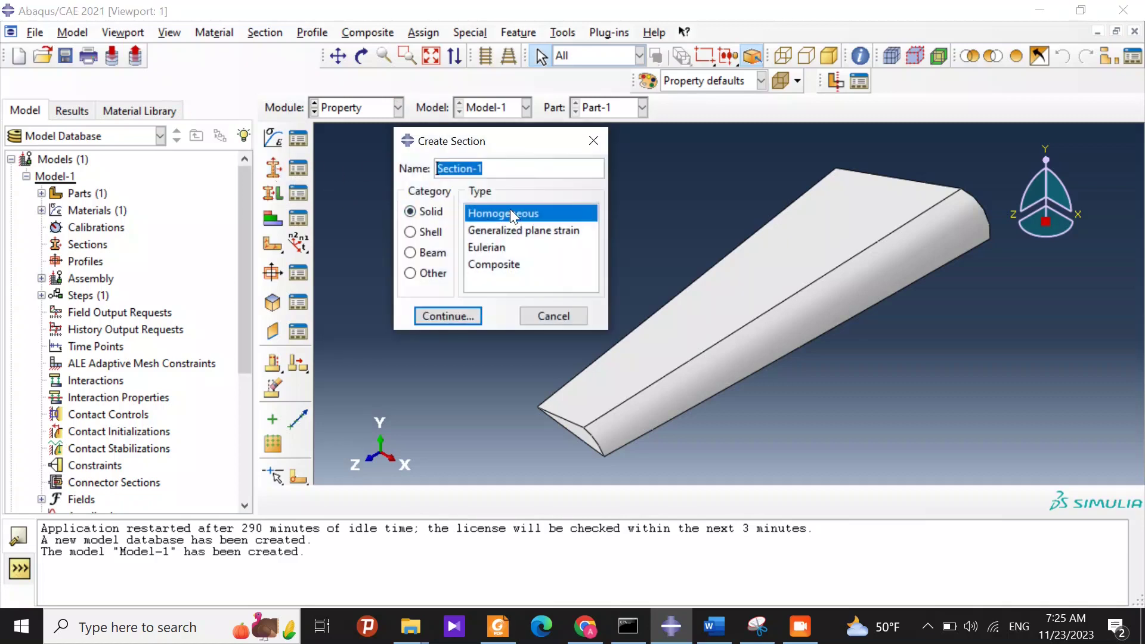
pyautogui.click(452, 316)
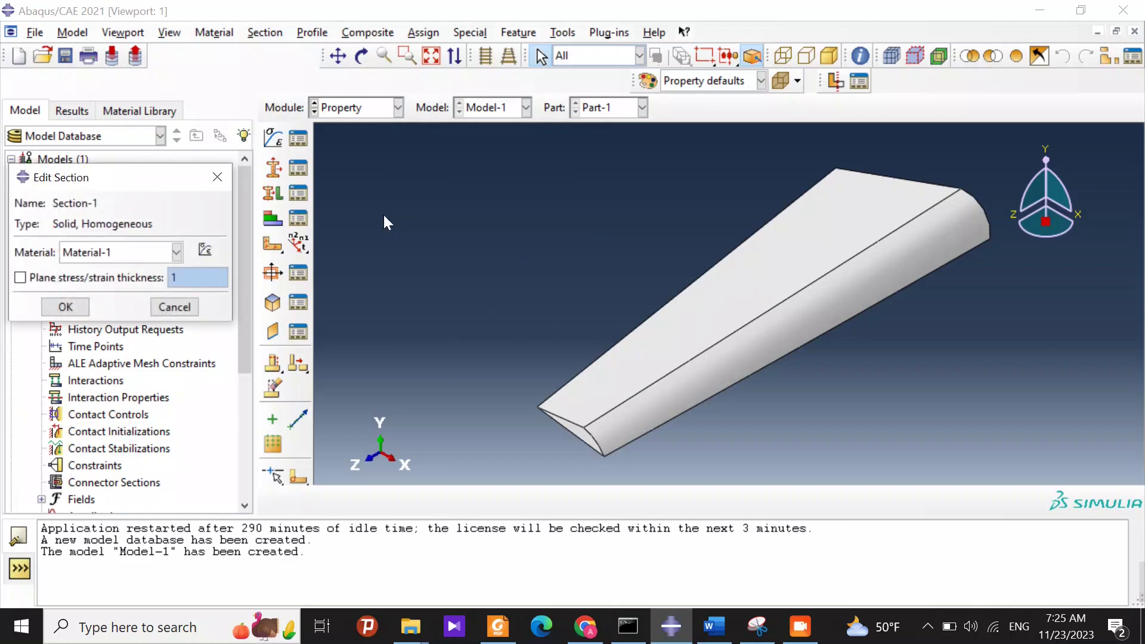
pyautogui.click(59, 307)
# - Assign Section-1 to the entire part via box selection
pyautogui.click(272, 193)
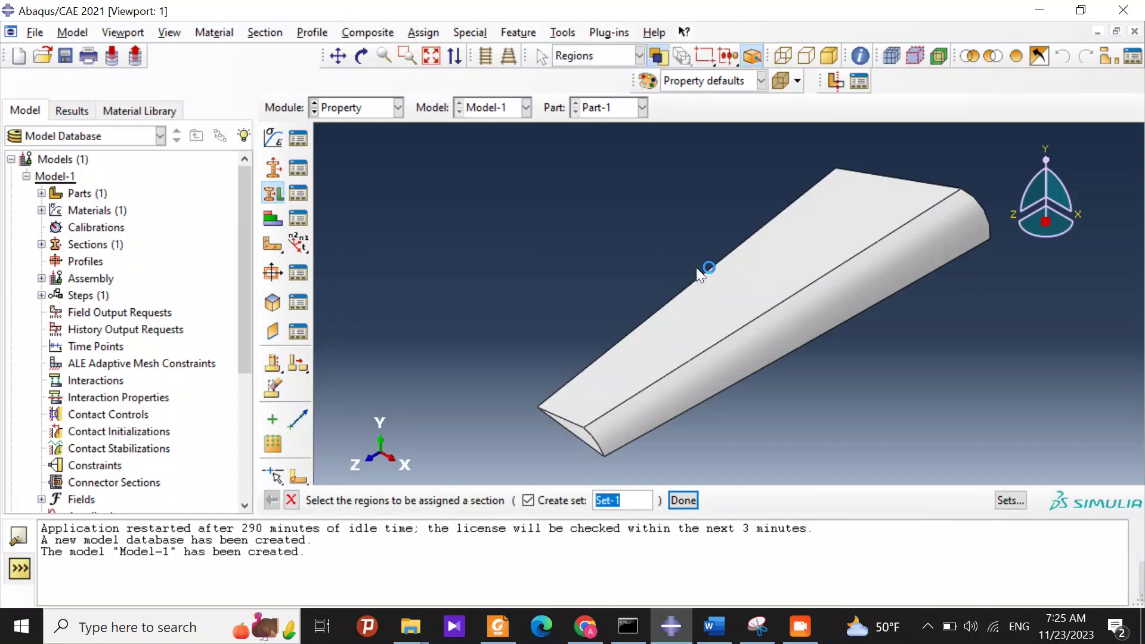
pyautogui.moveTo(456, 137); pyautogui.dragTo(564, 198)
pyautogui.moveTo(646, 226); pyautogui.dragTo(1047, 470)
pyautogui.click(683, 501)
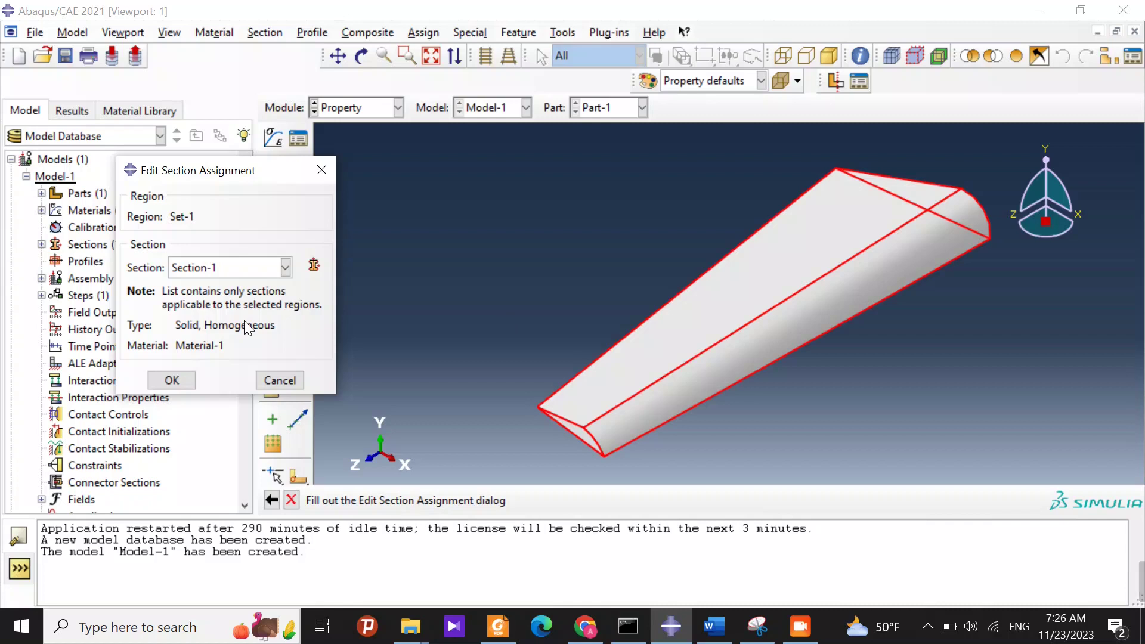
pyautogui.click(170, 379)
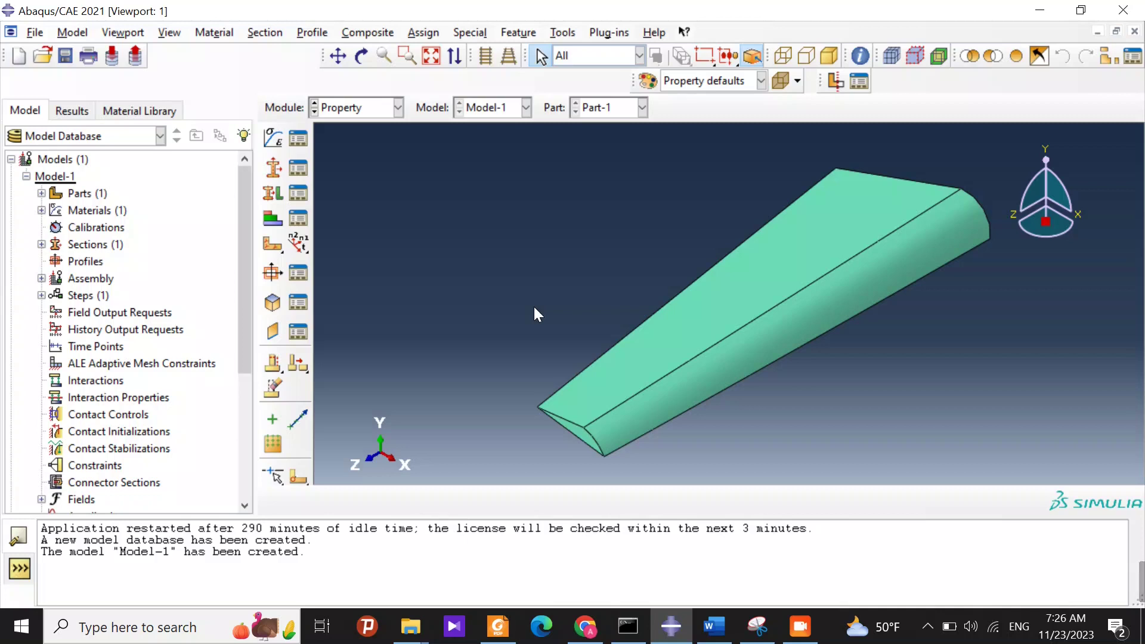
pyautogui.click(398, 108)
# - Move between the Assembly, Property and Step modules, ending back in Assembly
pyautogui.click(346, 159)
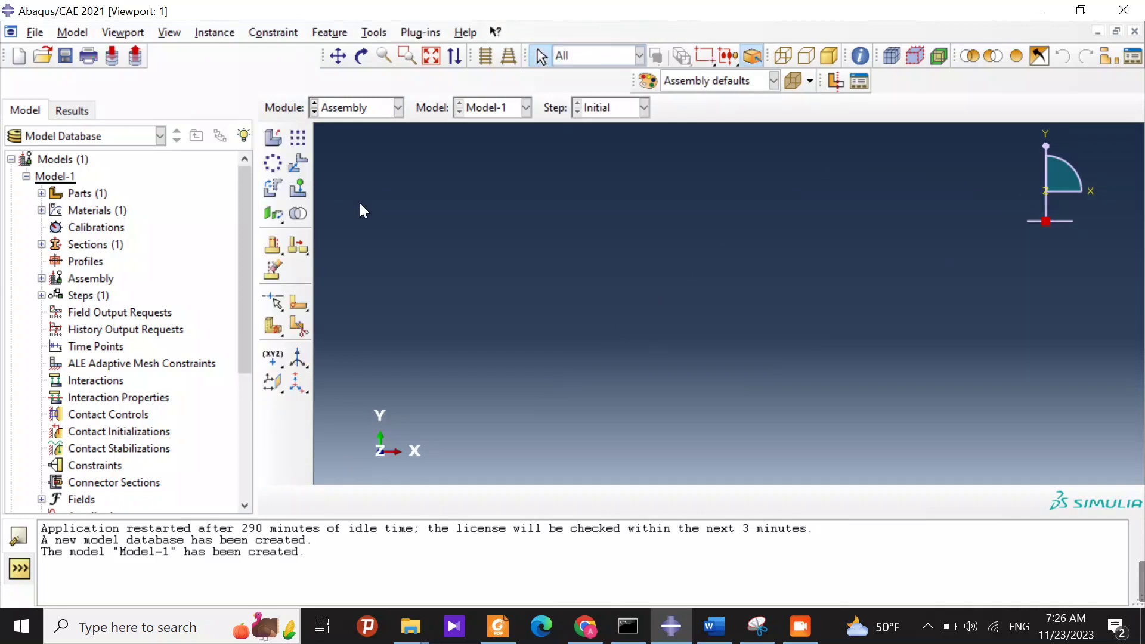
pyautogui.click(280, 135)
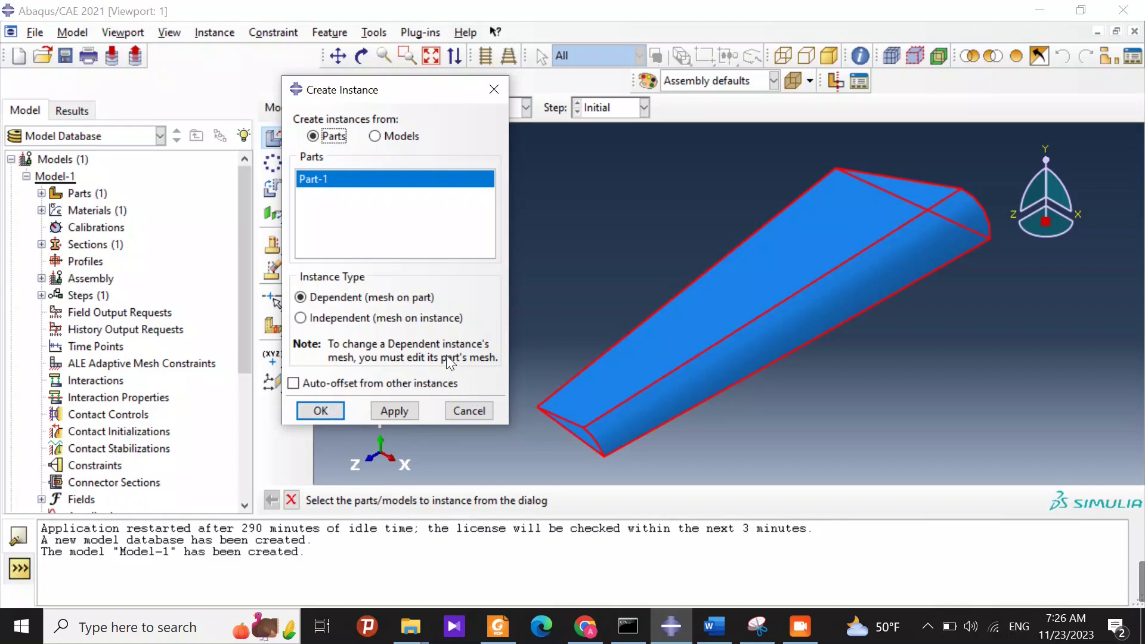
pyautogui.click(488, 91)
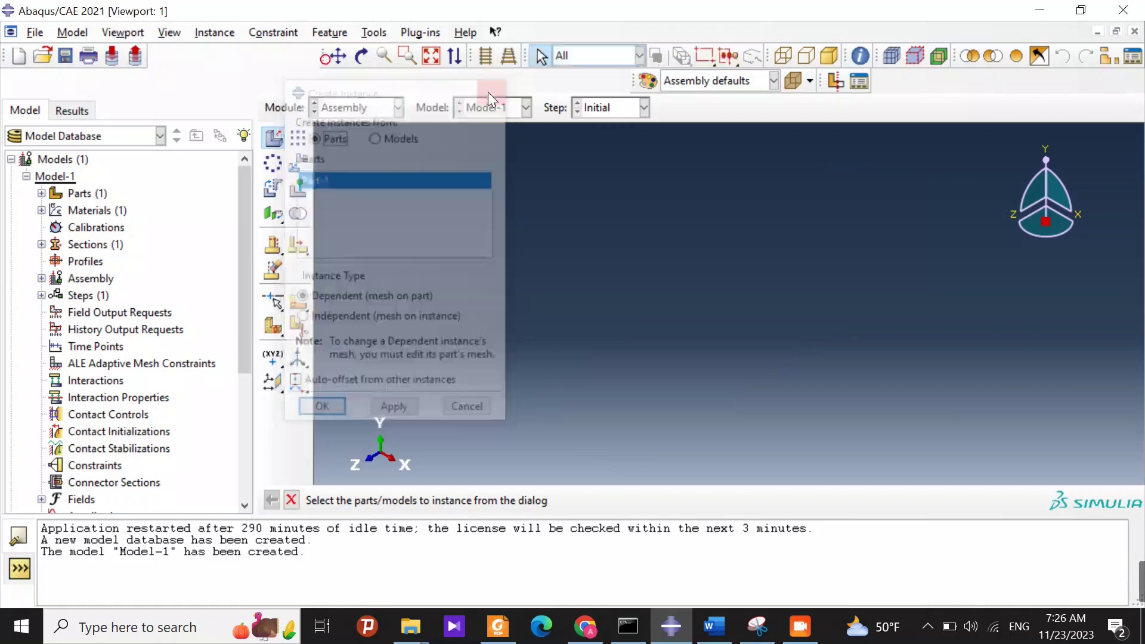
pyautogui.click(364, 111)
pyautogui.click(360, 144)
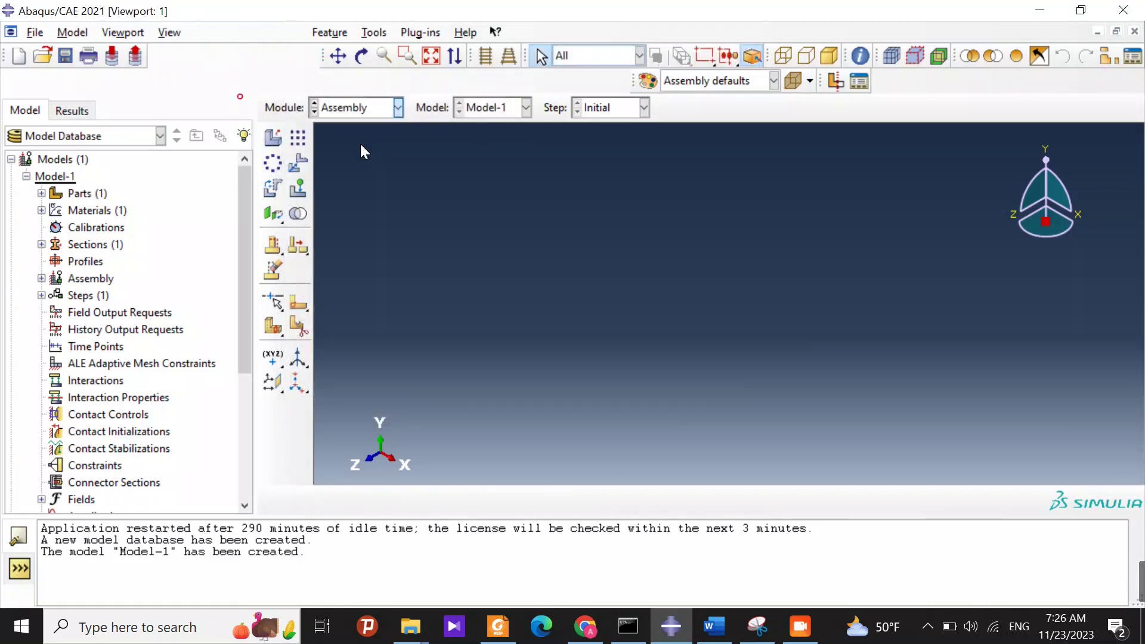
pyautogui.click(353, 109)
pyautogui.click(362, 178)
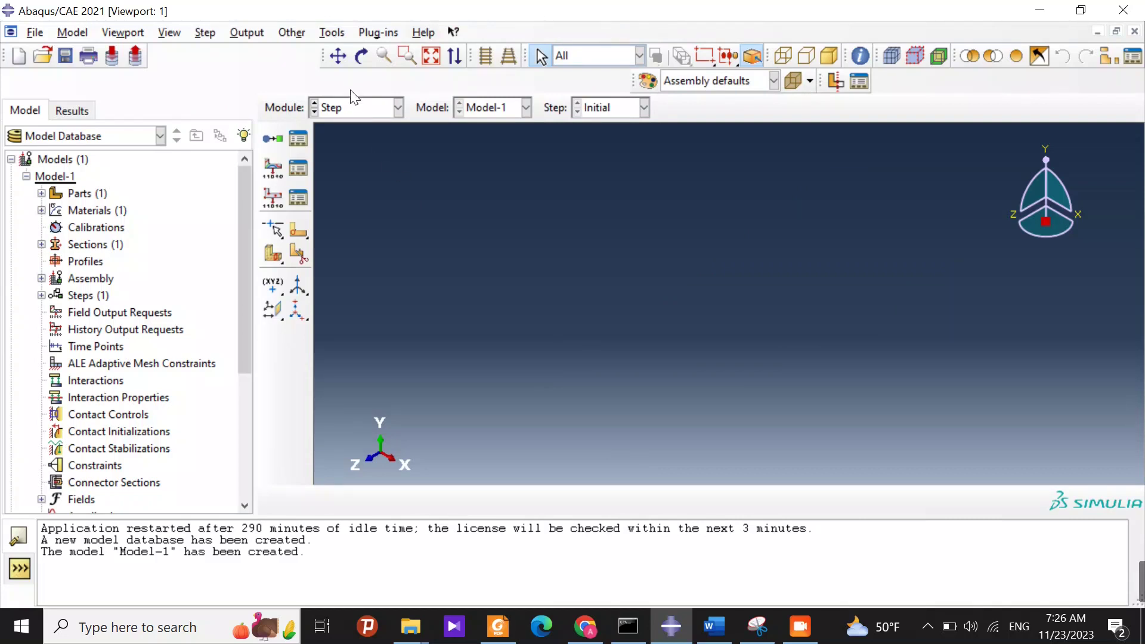
pyautogui.click(355, 108)
pyautogui.click(359, 161)
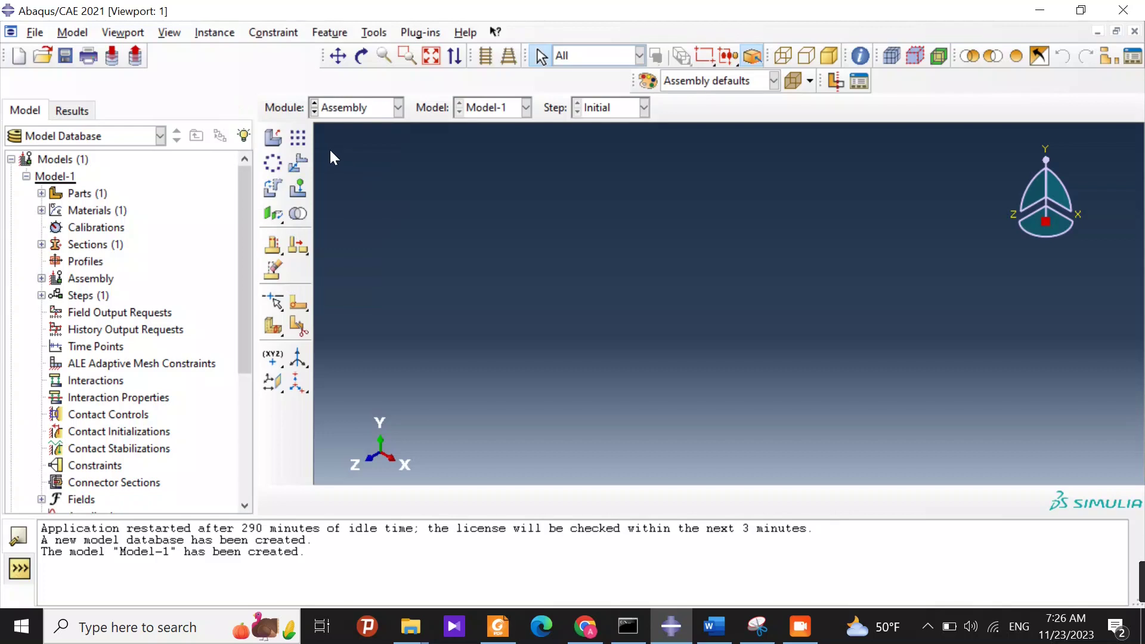
# - Add an independent Part-1 instance to the assembly, then go to the Step module
pyautogui.click(274, 138)
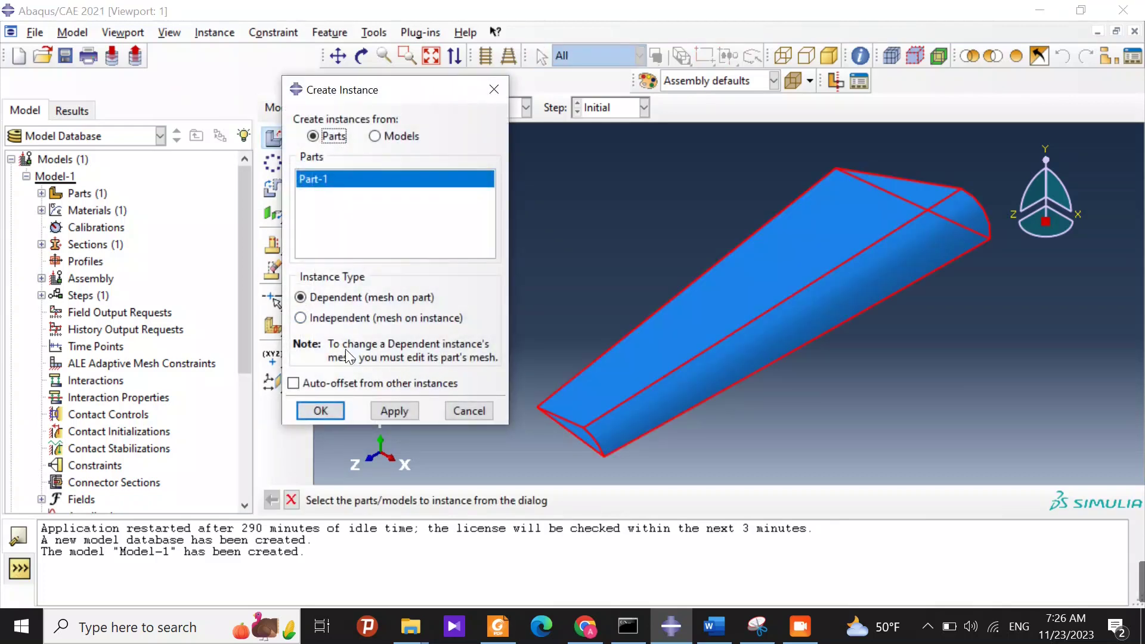
pyautogui.click(330, 318)
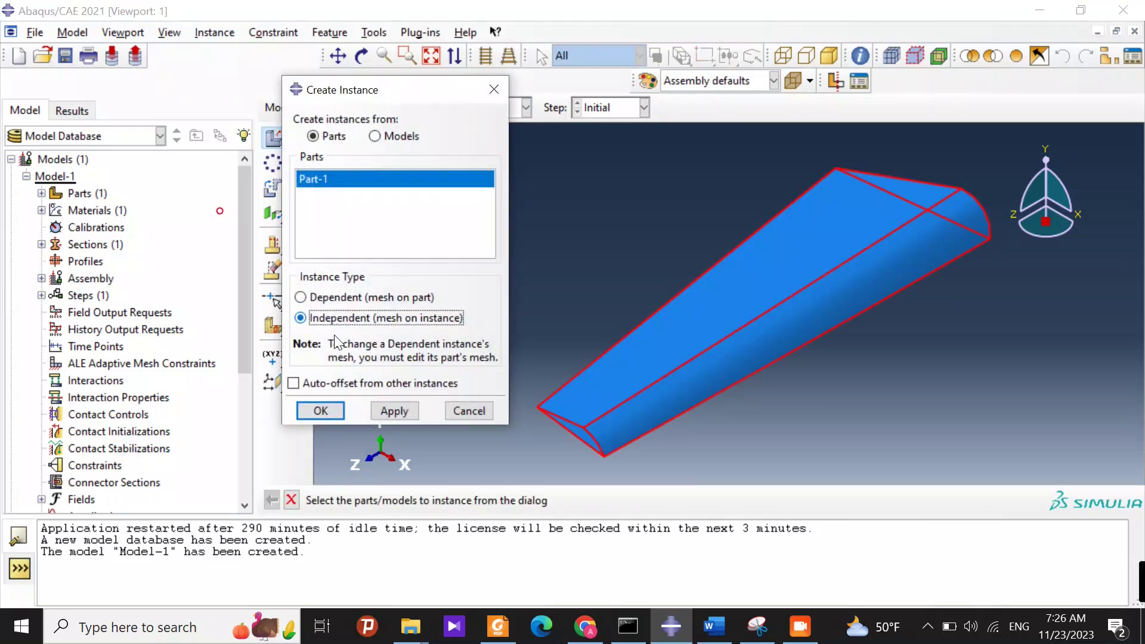
pyautogui.click(332, 410)
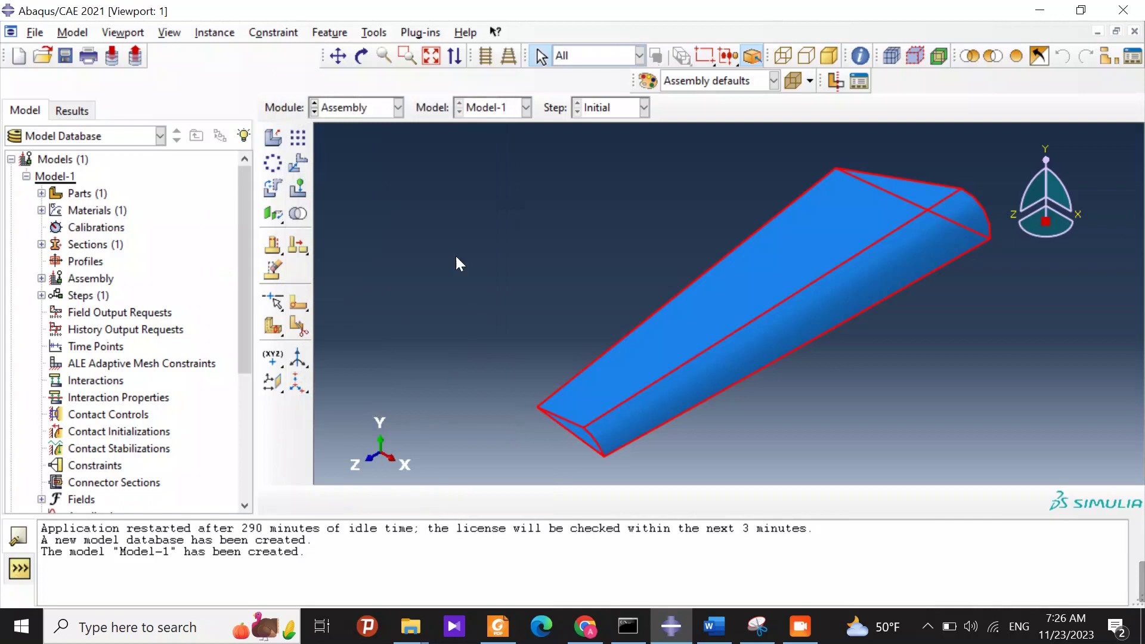
pyautogui.click(358, 108)
pyautogui.click(359, 175)
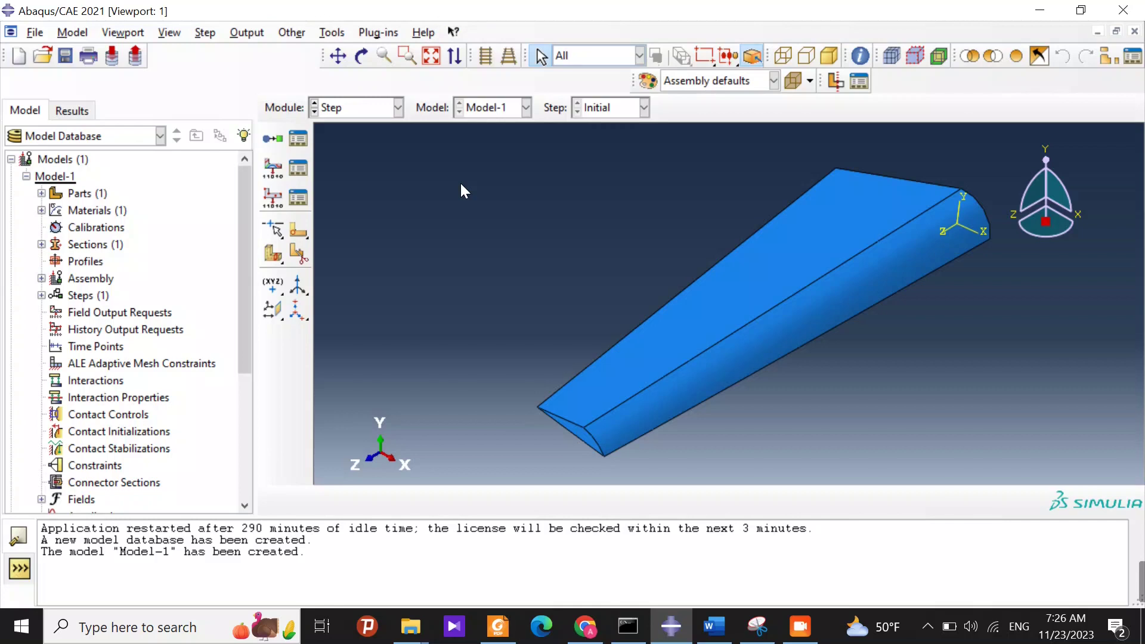
# - Create Step-1 as a Linear perturbation Steady-state dynamics, Direct step
pyautogui.click(273, 138)
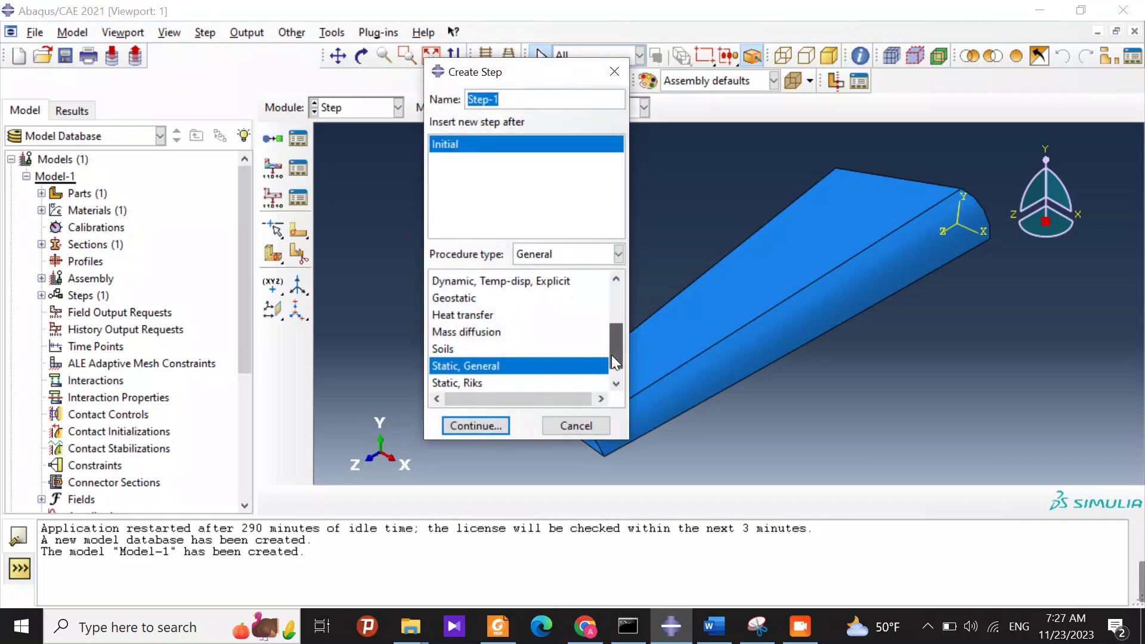
pyautogui.moveTo(611, 355); pyautogui.dragTo(610, 311)
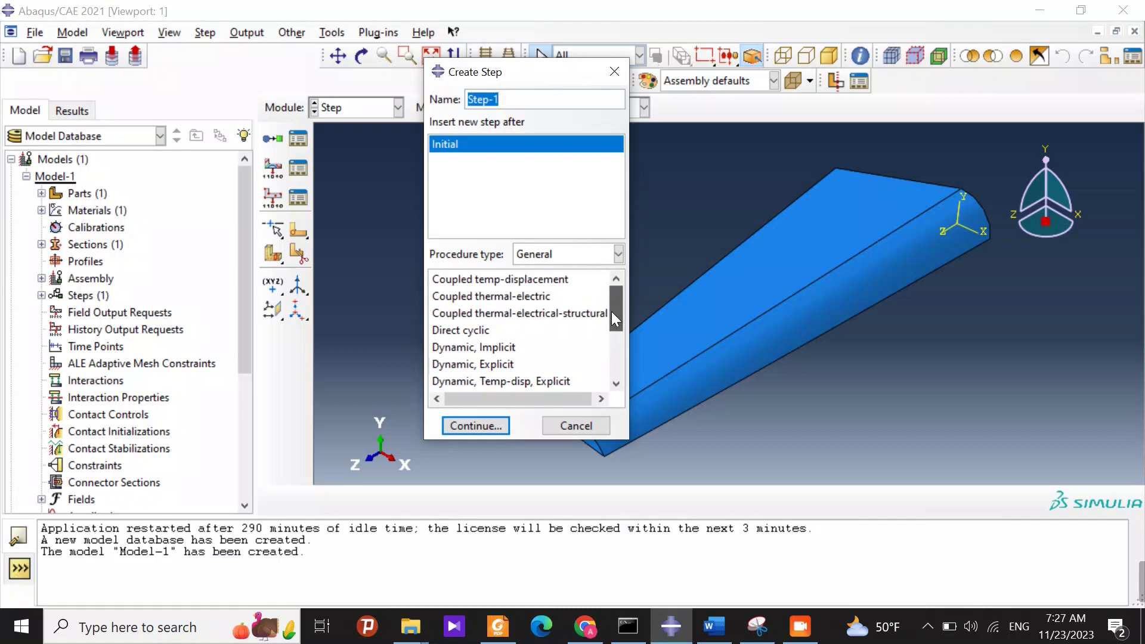
pyautogui.click(588, 253)
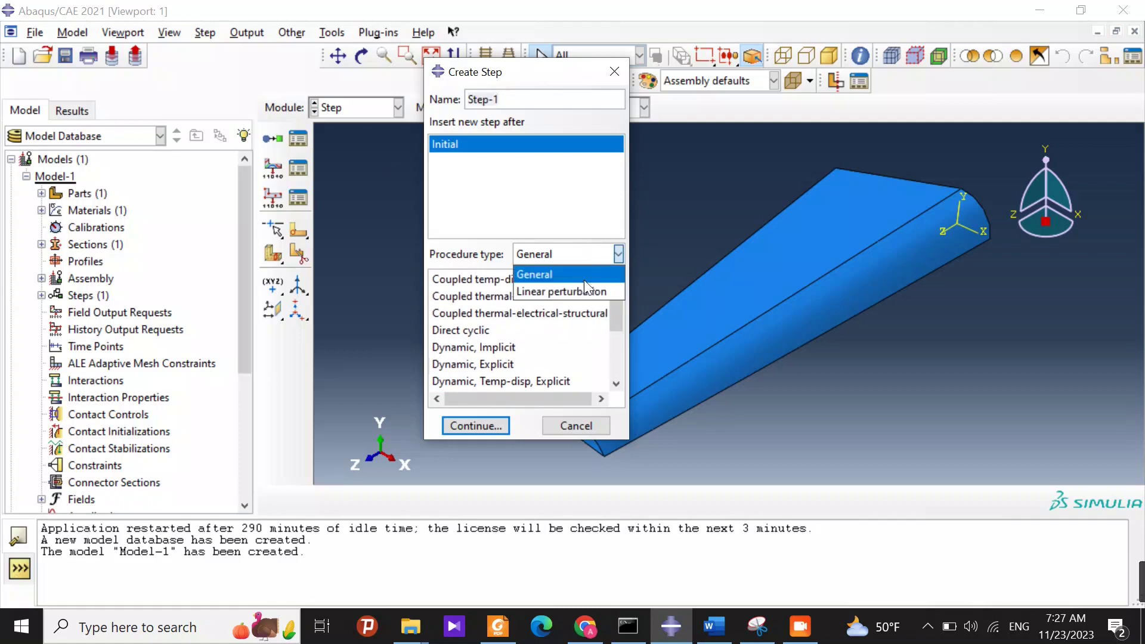
pyautogui.click(584, 281)
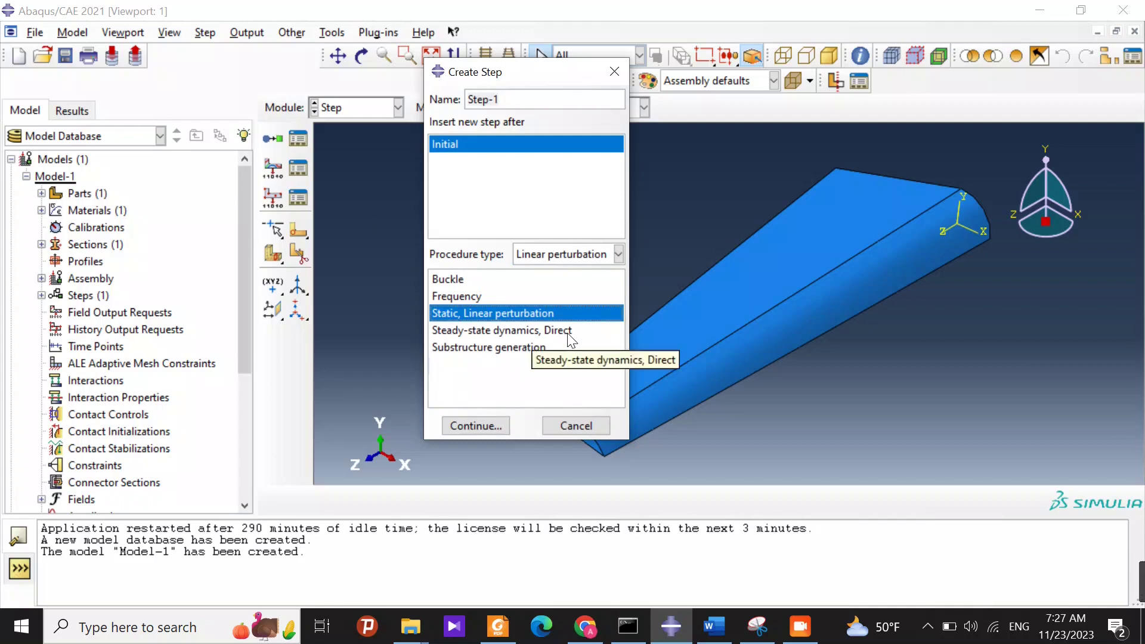
pyautogui.click(520, 330)
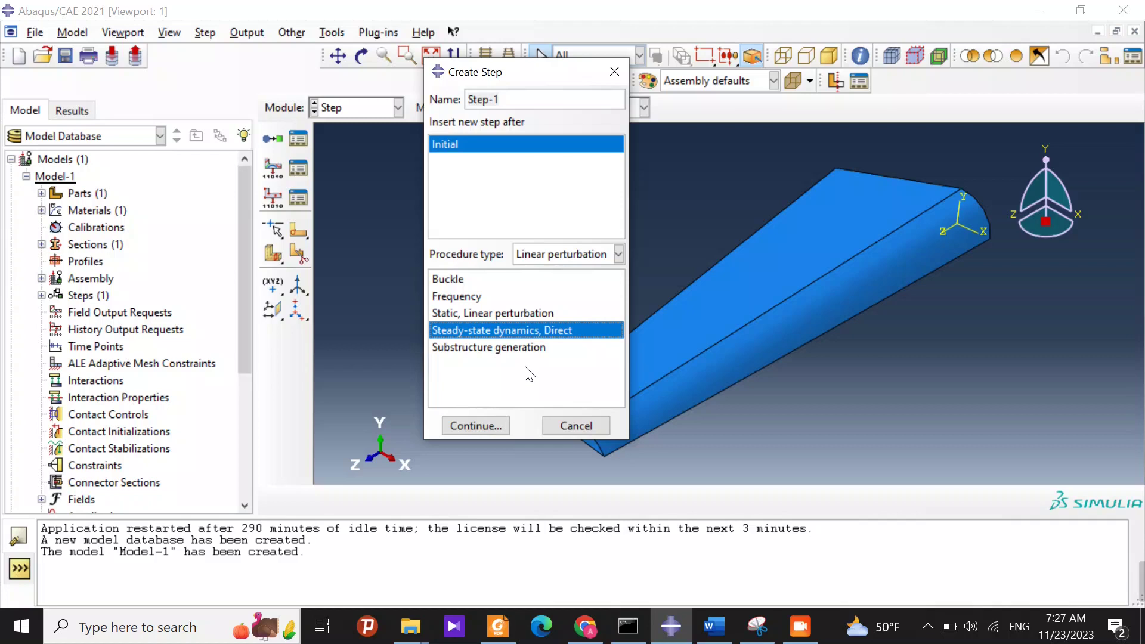
pyautogui.click(562, 257)
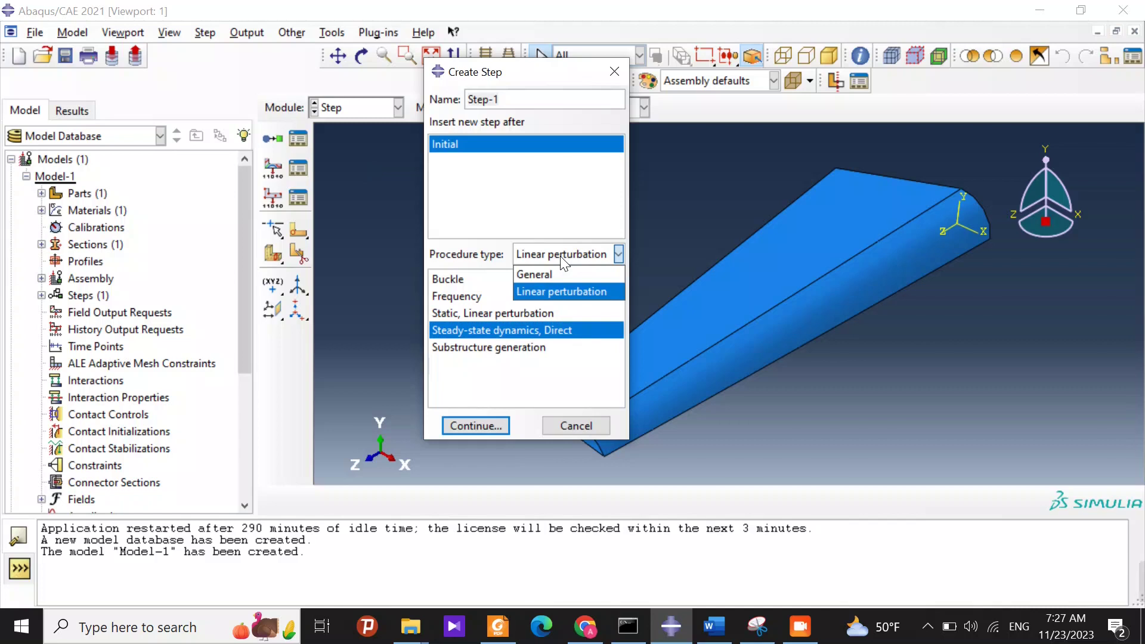
pyautogui.click(448, 143)
pyautogui.press('Return')
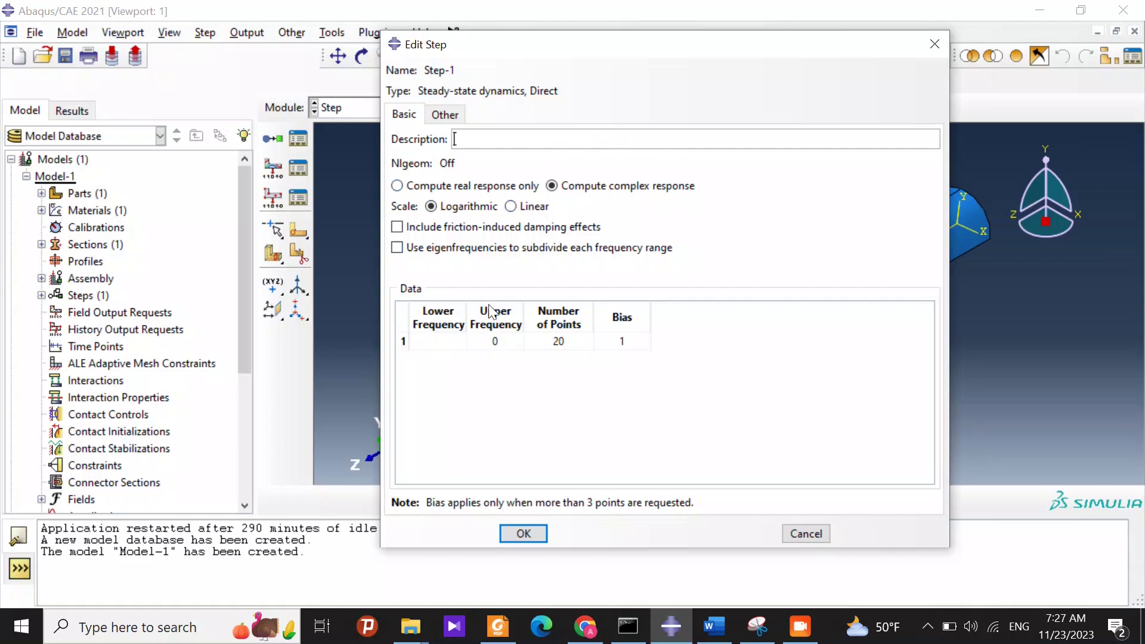
# - Set frequencies 0 to 100, 100 points, bias 3, with eigenfrequency subdivision enabled
pyautogui.click(451, 343)
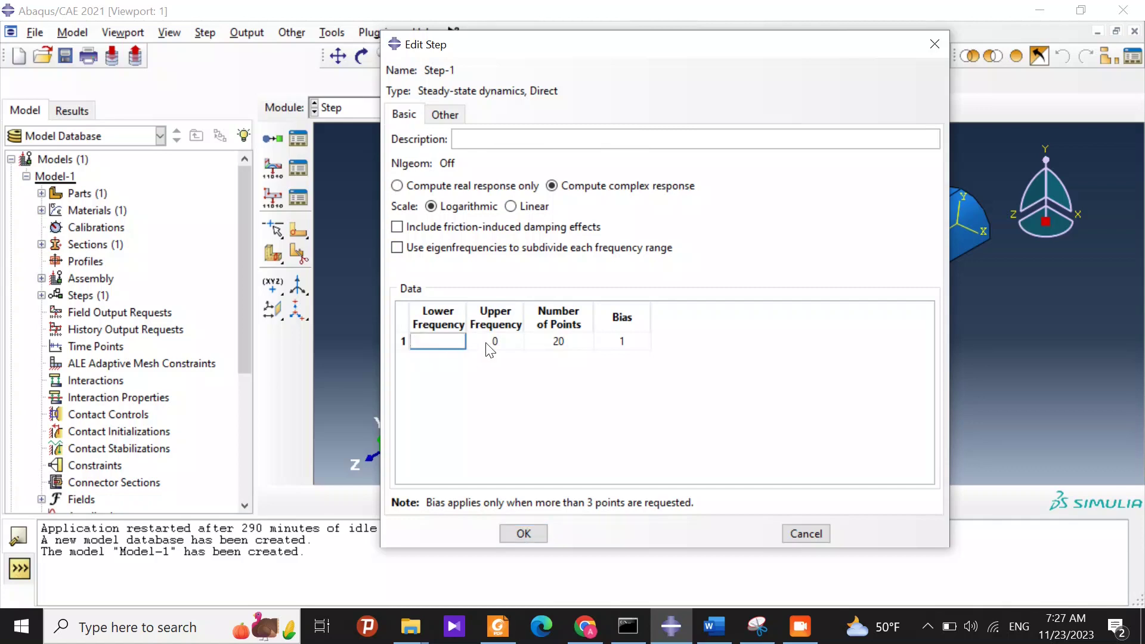
pyautogui.write('0')
pyautogui.click(492, 342)
pyautogui.write('10')
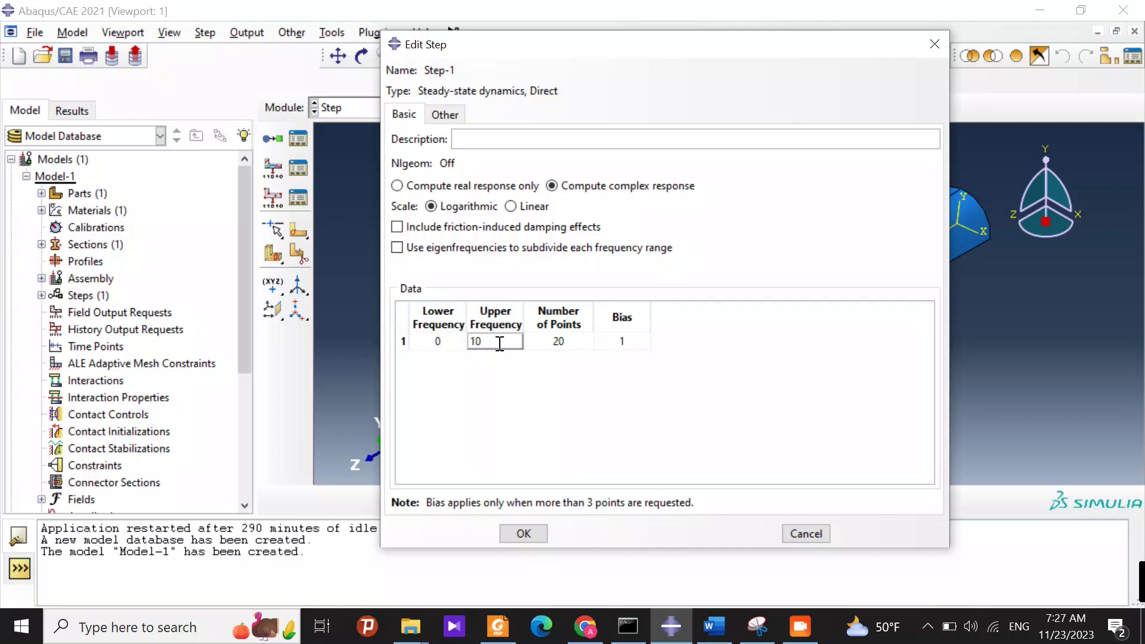
pyautogui.write('0')
pyautogui.click(574, 343)
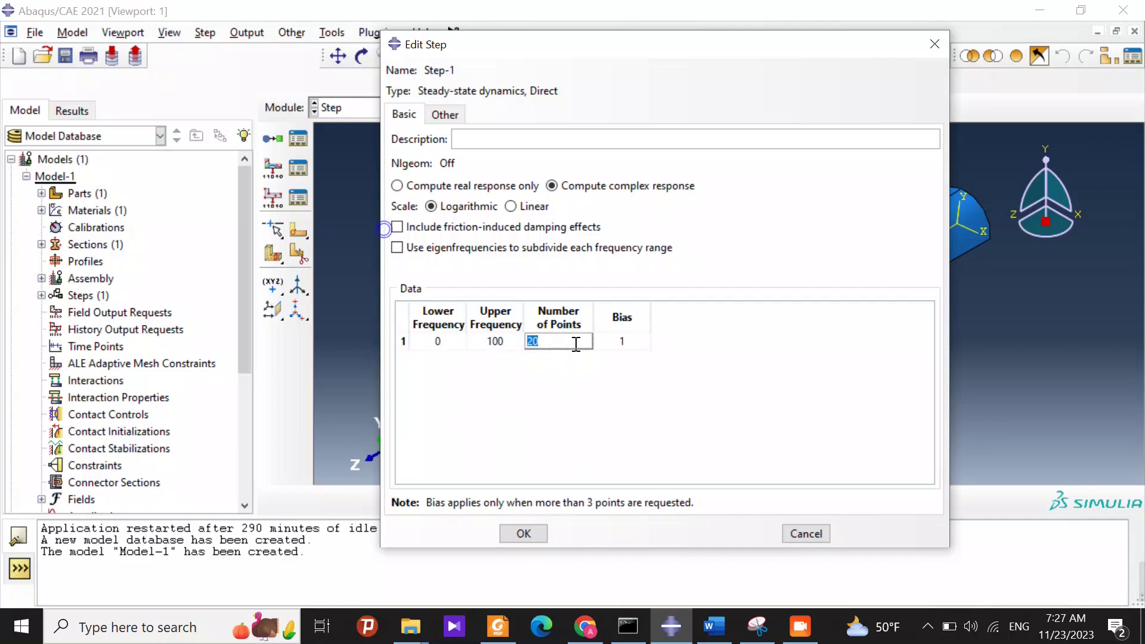
pyautogui.write('100')
pyautogui.click(621, 341)
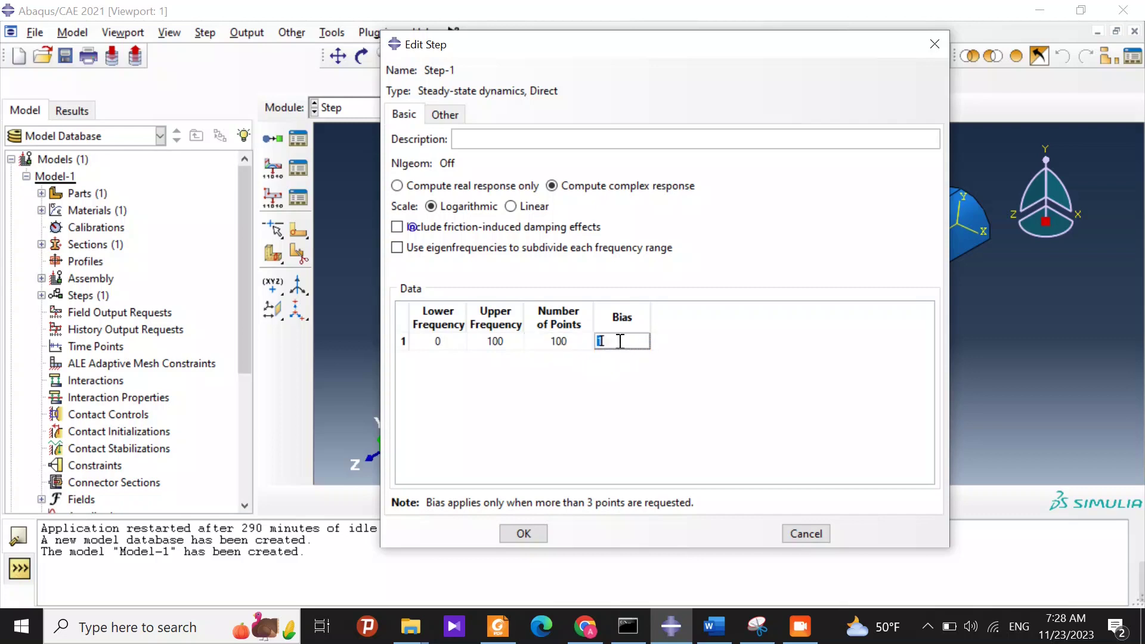
pyautogui.write('3')
pyautogui.press('Return')
pyautogui.click(398, 247)
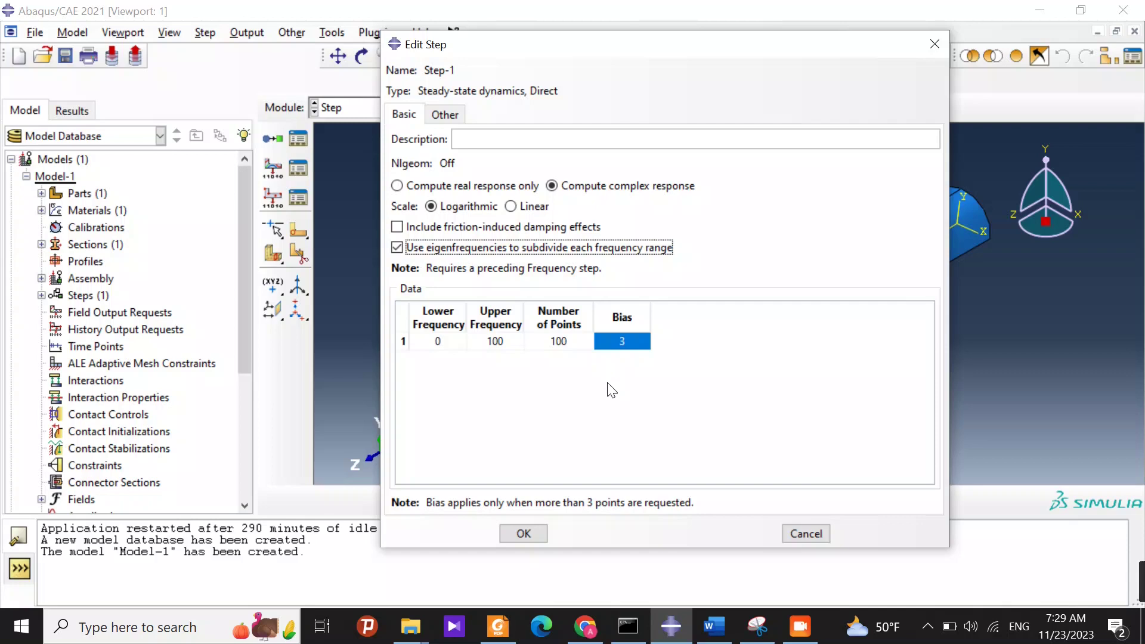
# - Switch to the Word notes that explain frequency limits, number of points and bias
pyautogui.click(713, 626)
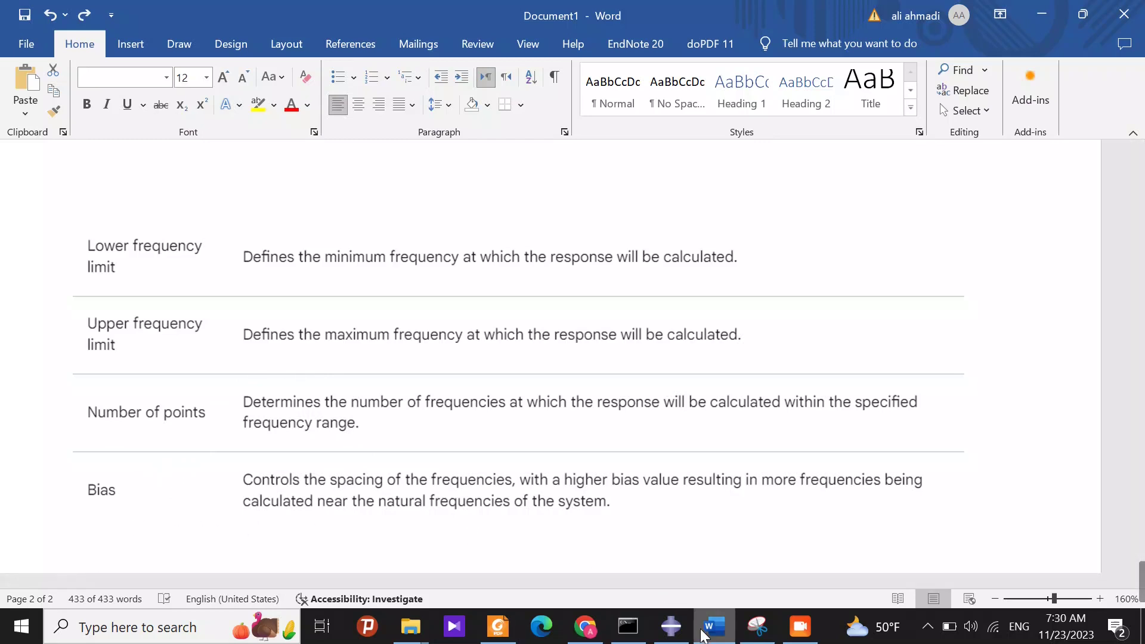
# - Return to Abaqus/CAE with Step-1's 0–100 range, 100 points and bias 3 showing
pyautogui.click(671, 626)
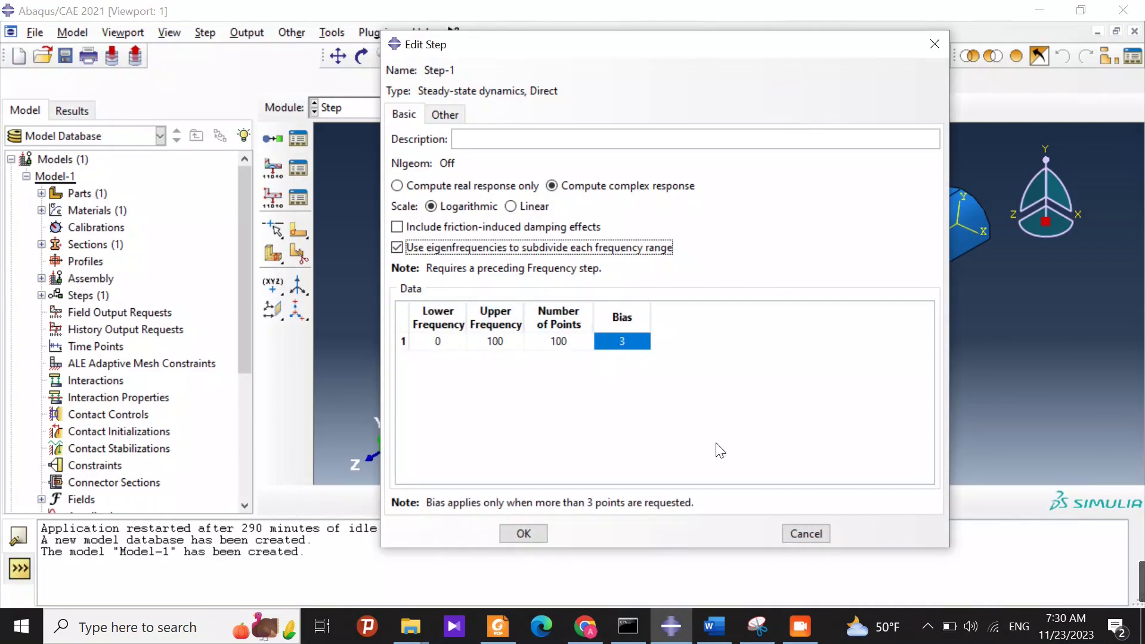
# - Confirm Step-1's settings and discard an accidentally started Step-2
pyautogui.click(530, 534)
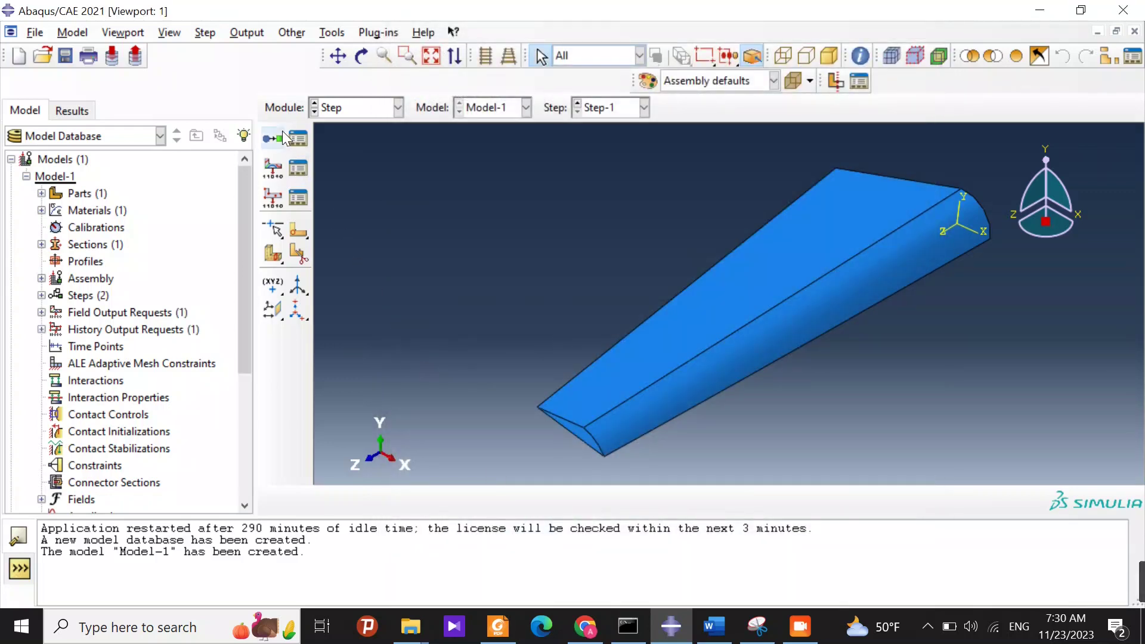
pyautogui.click(283, 136)
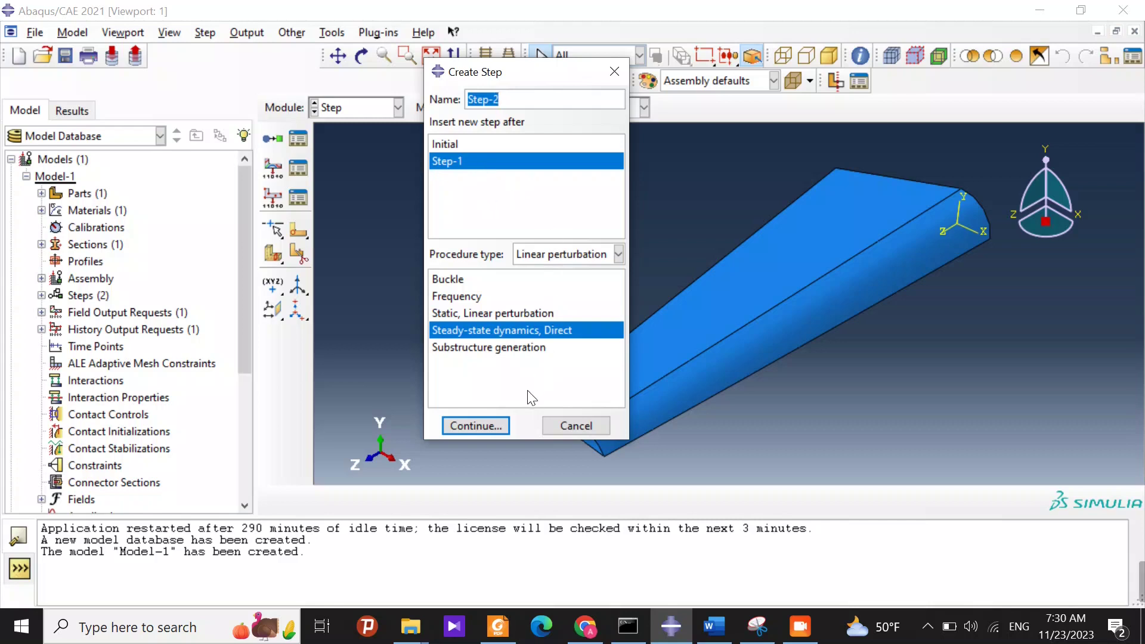
pyautogui.click(480, 424)
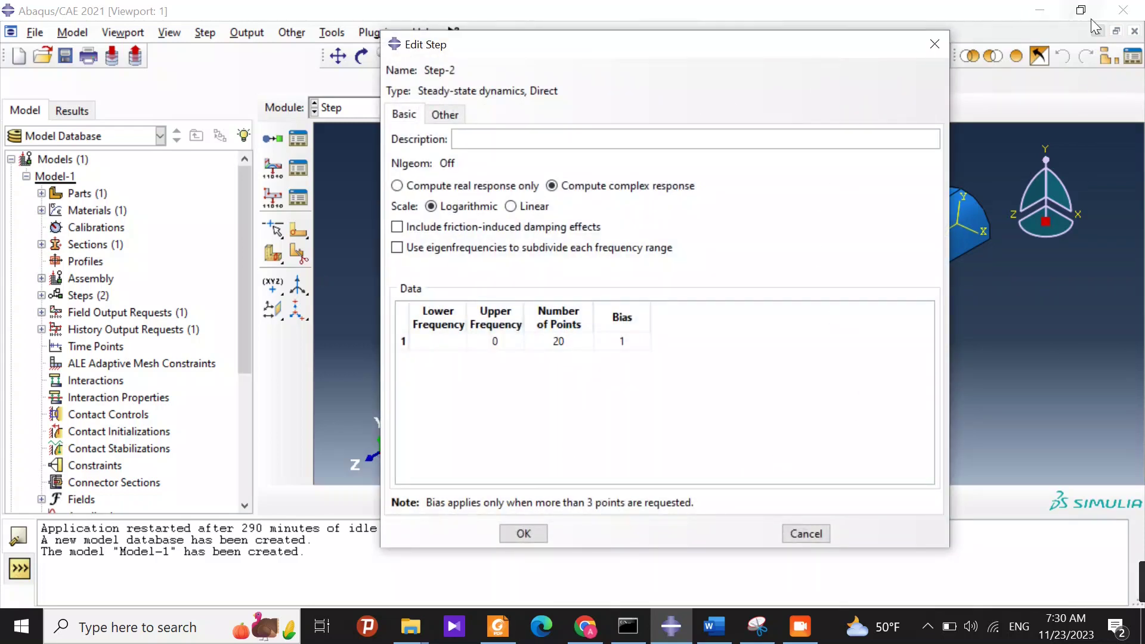
pyautogui.click(935, 44)
# - Check in the Step Manager that only Step-1 remains, then switch to the Load module
pyautogui.click(306, 138)
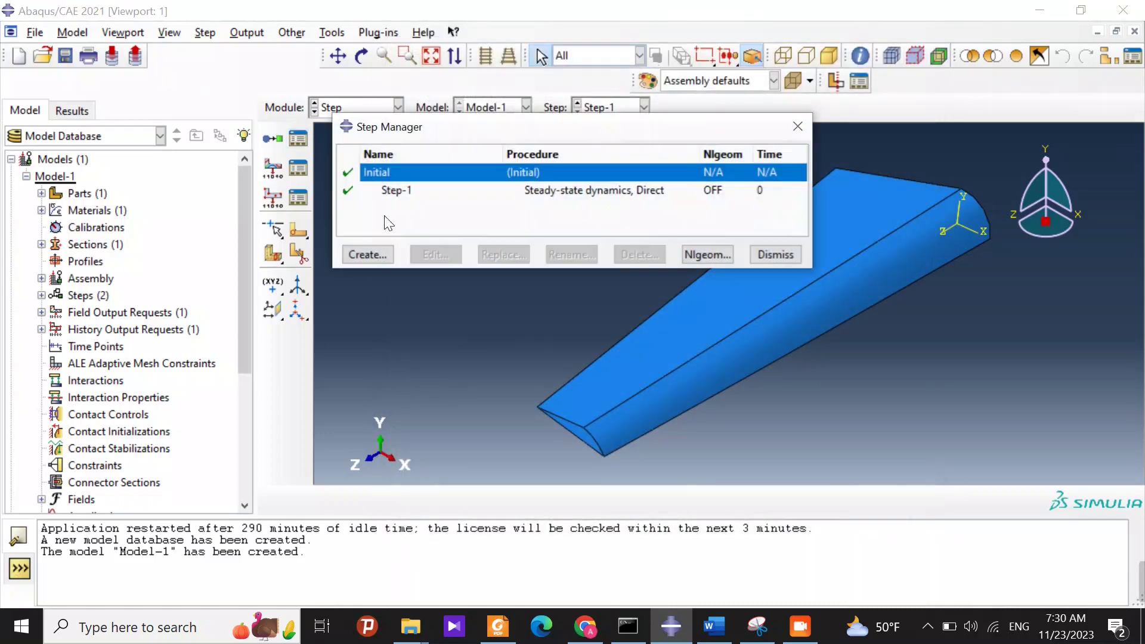
pyautogui.click(424, 191)
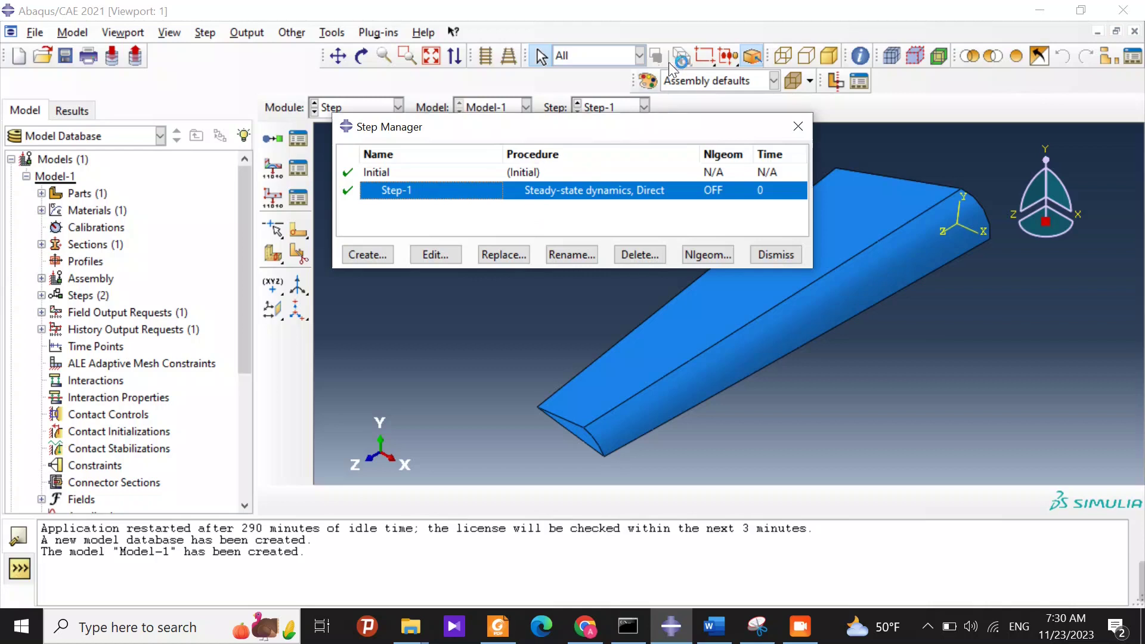
pyautogui.click(799, 126)
pyautogui.click(338, 110)
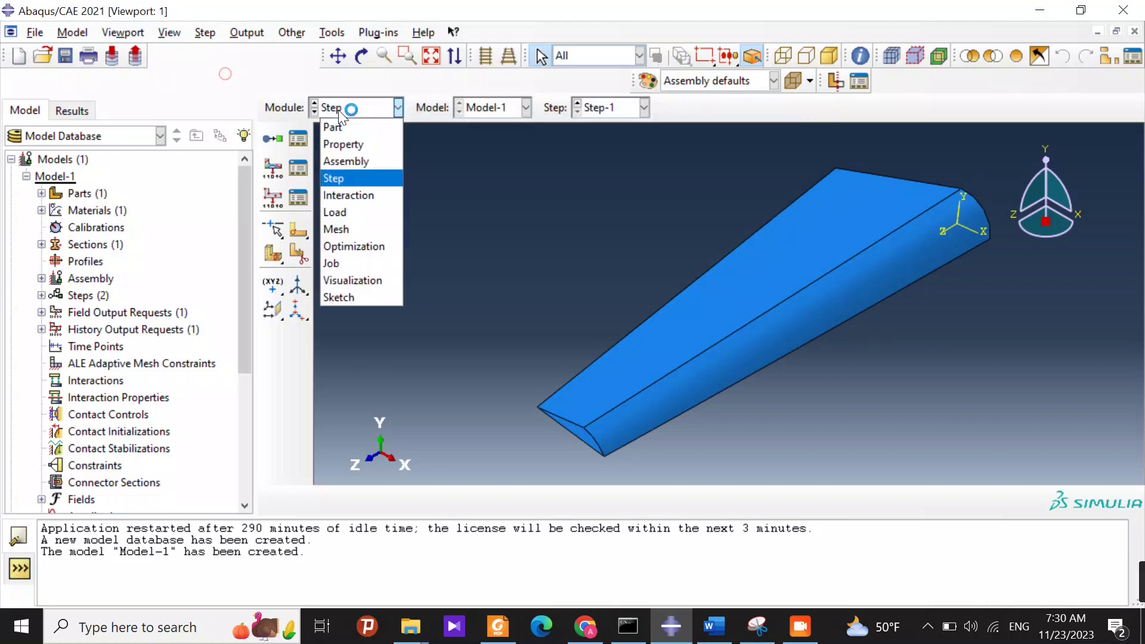
pyautogui.click(355, 208)
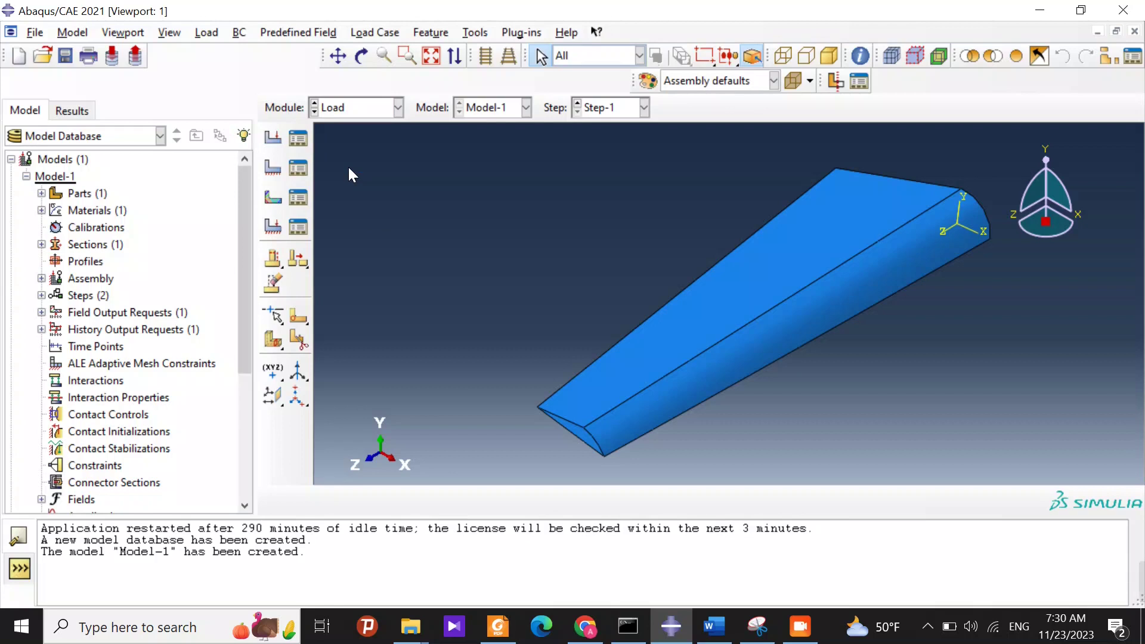
# - Create Load-1, a concentrated force with CF2 = 100, at a tip vertex of the wing
pyautogui.click(270, 138)
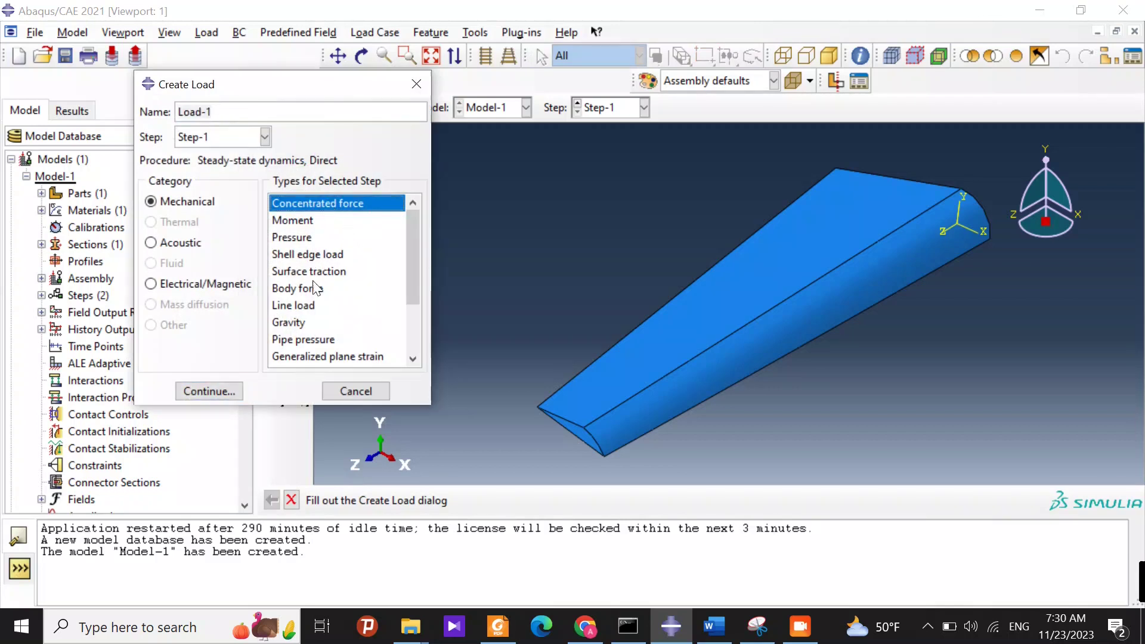
pyautogui.click(202, 391)
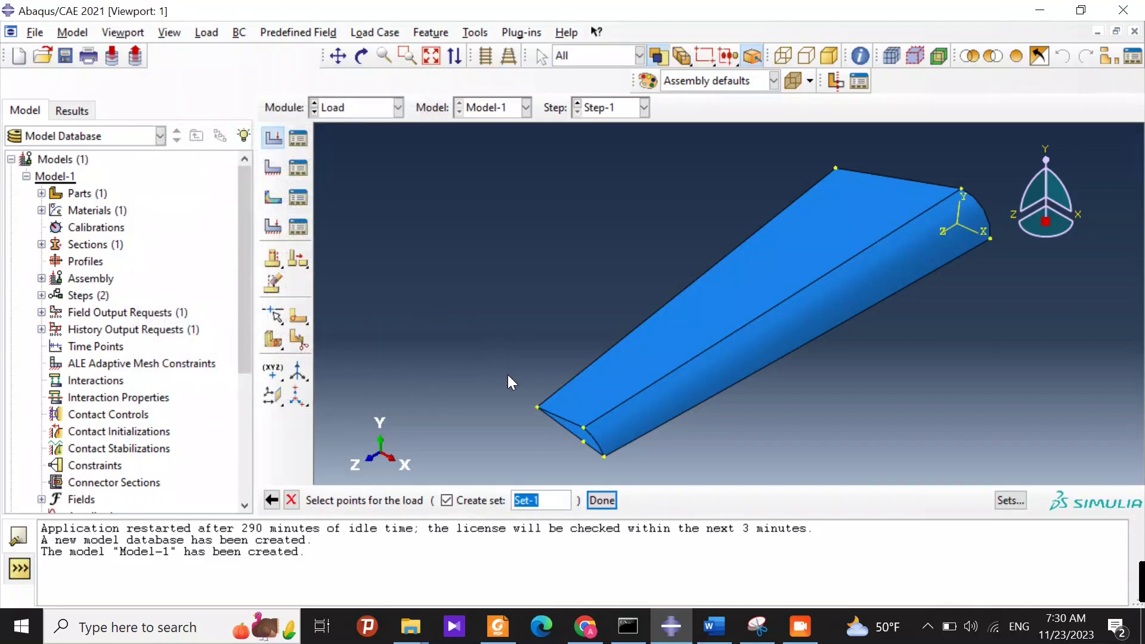
pyautogui.click(602, 500)
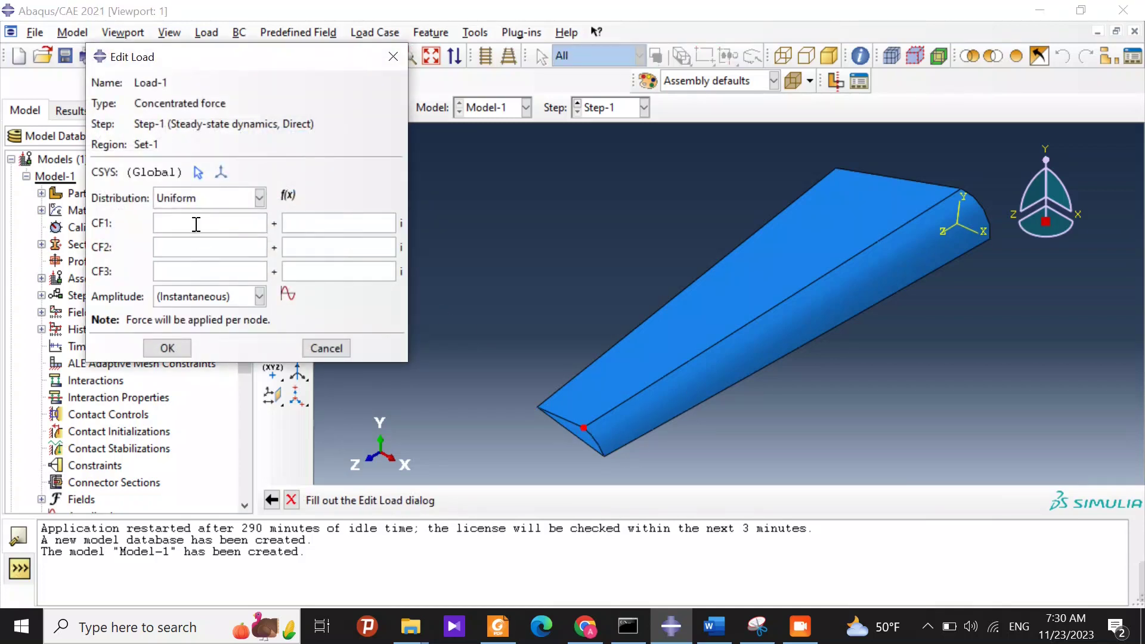
pyautogui.click(179, 250)
pyautogui.write('100')
pyautogui.click(187, 346)
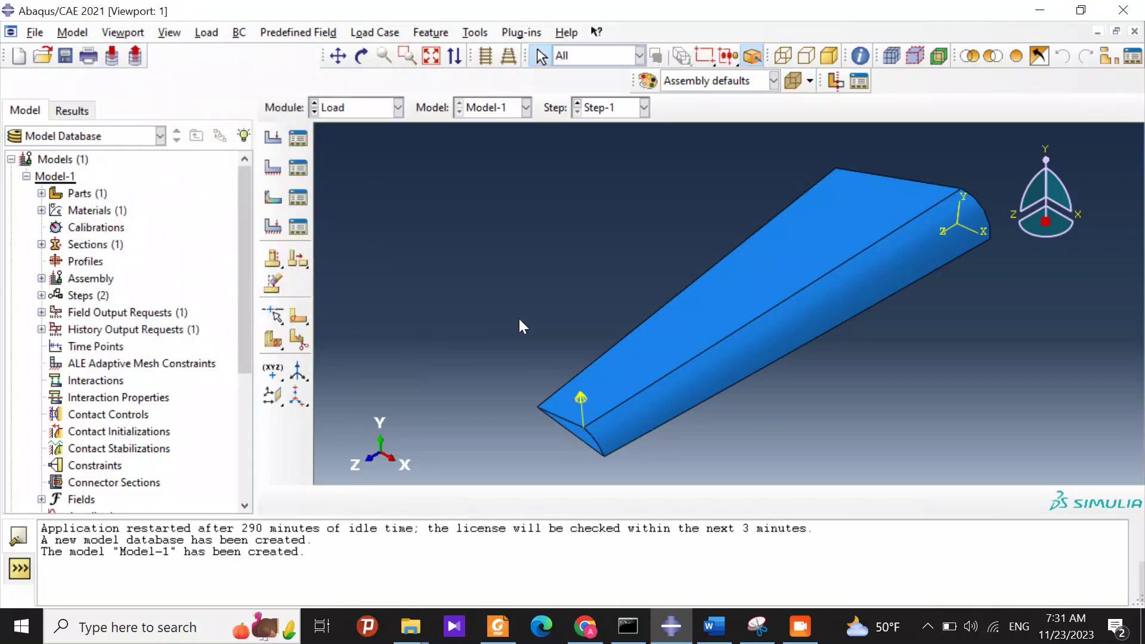
pyautogui.click(363, 108)
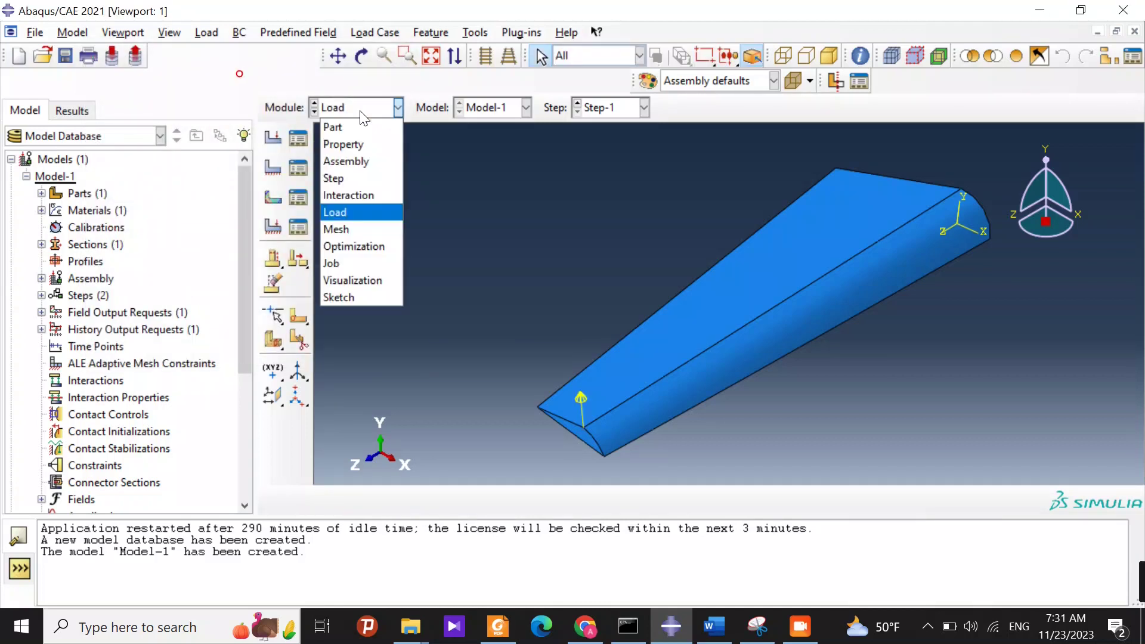
# - Create Job-1 for Model-1 in the Job module
pyautogui.click(362, 262)
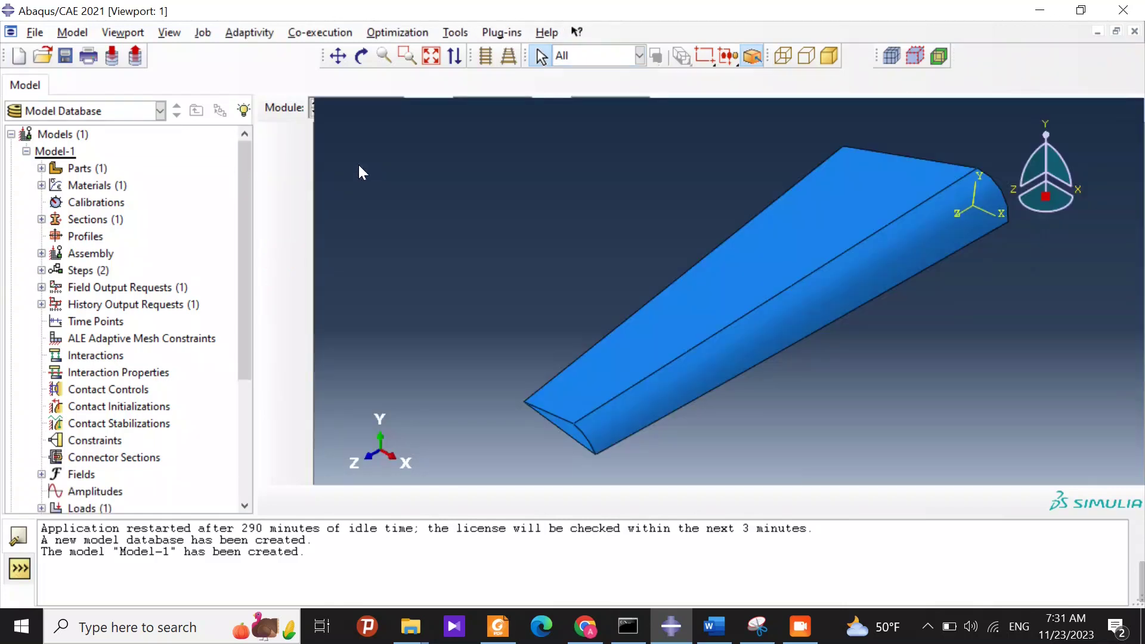
pyautogui.click(273, 112)
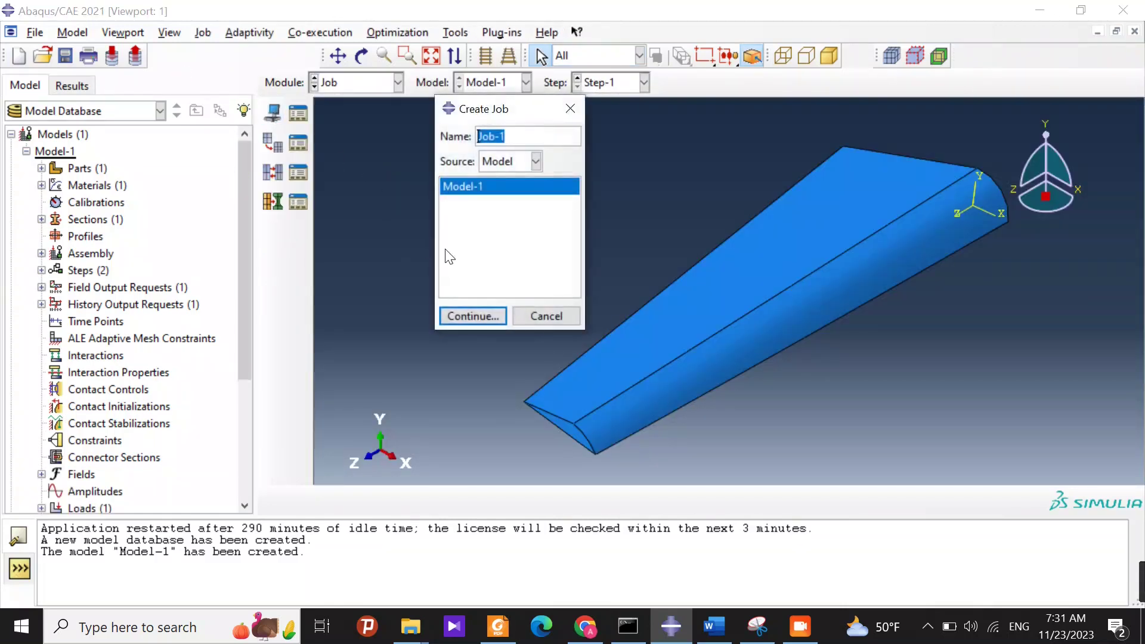
pyautogui.click(472, 316)
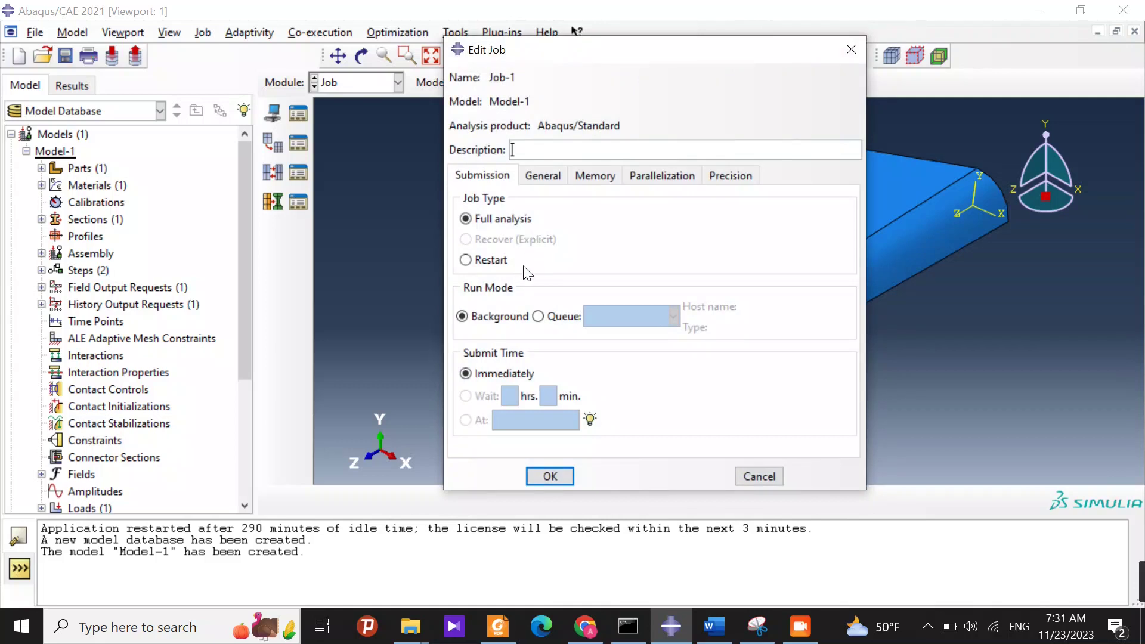
pyautogui.press('Return')
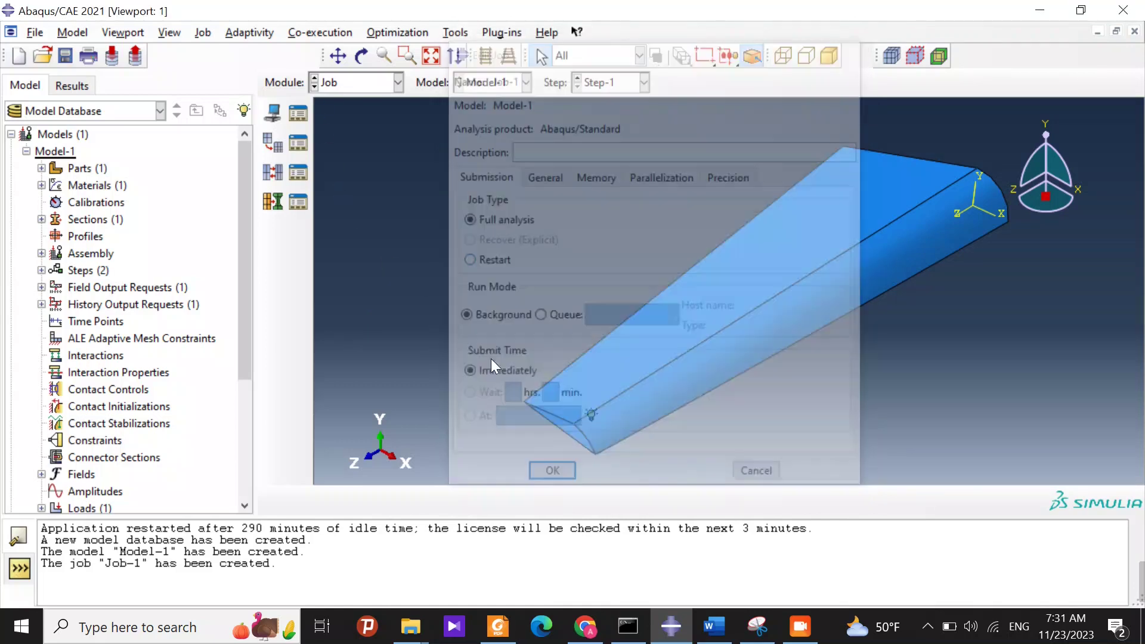
# - Submit Job-1 twice, overwriting files, and dismiss both missing-frequency-step errors
pyautogui.click(299, 113)
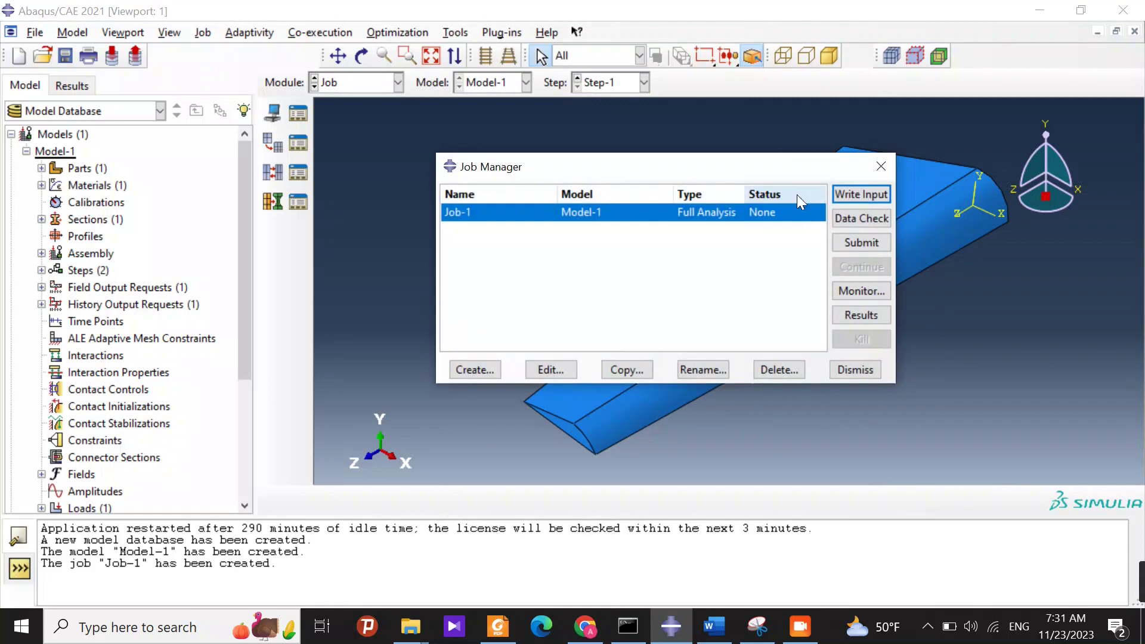
pyautogui.click(863, 242)
pyautogui.click(55, 318)
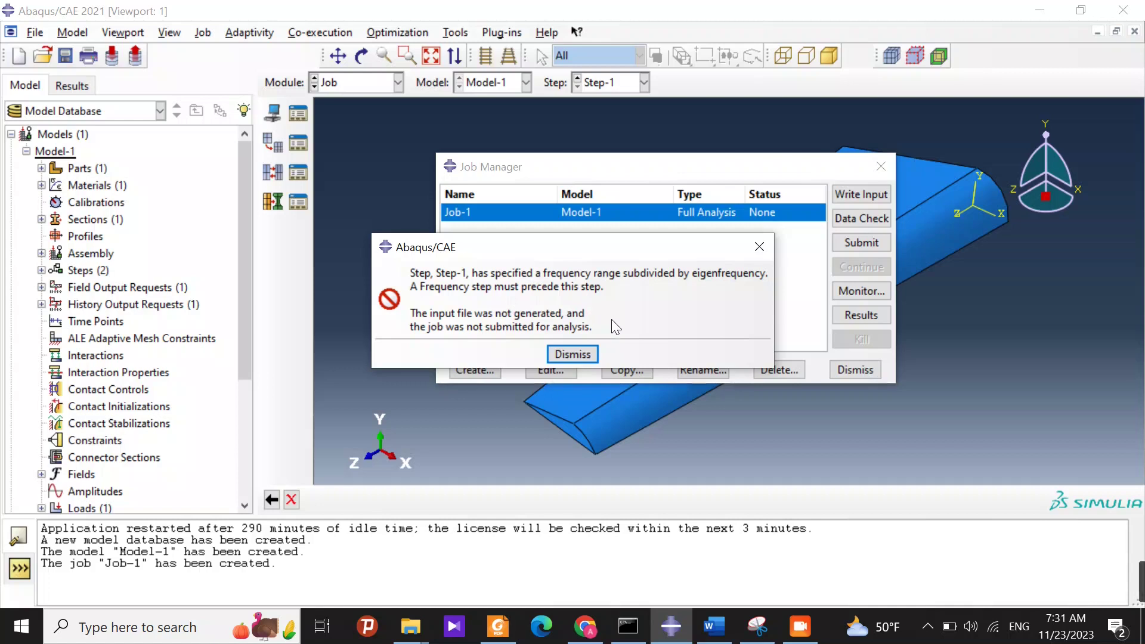
pyautogui.click(596, 354)
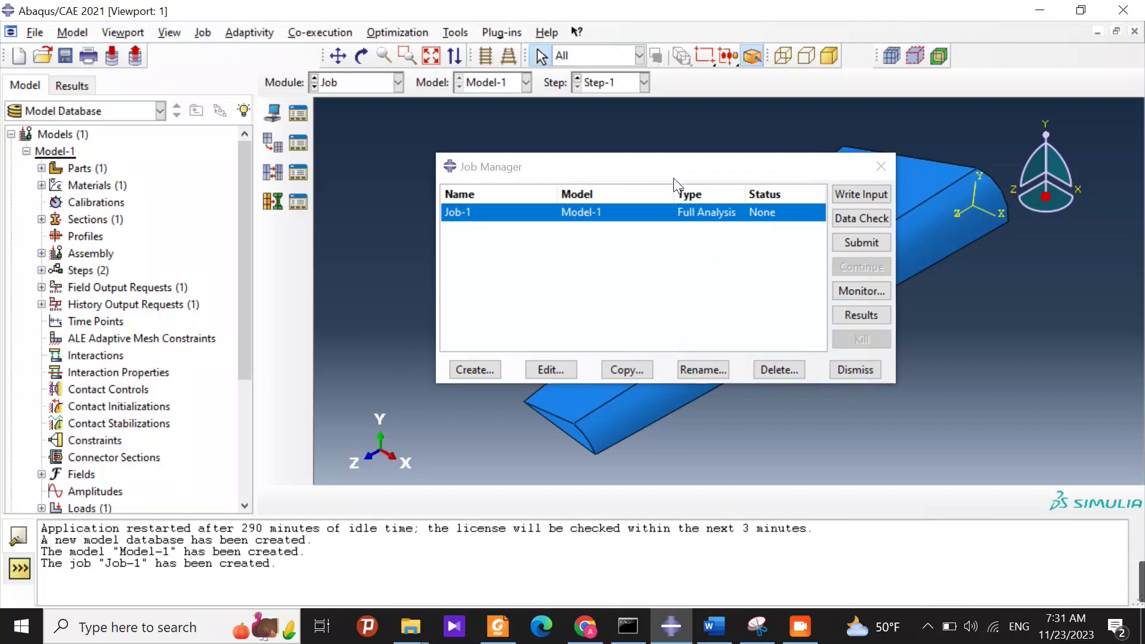
pyautogui.moveTo(668, 168); pyautogui.dragTo(536, 172)
pyautogui.click(729, 246)
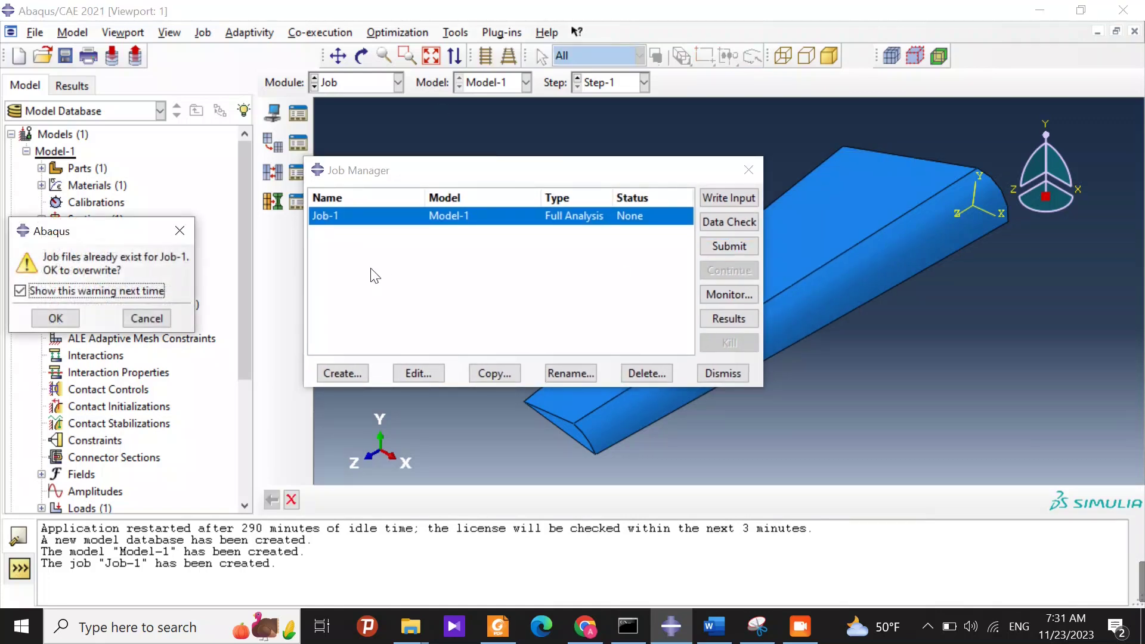
pyautogui.click(54, 319)
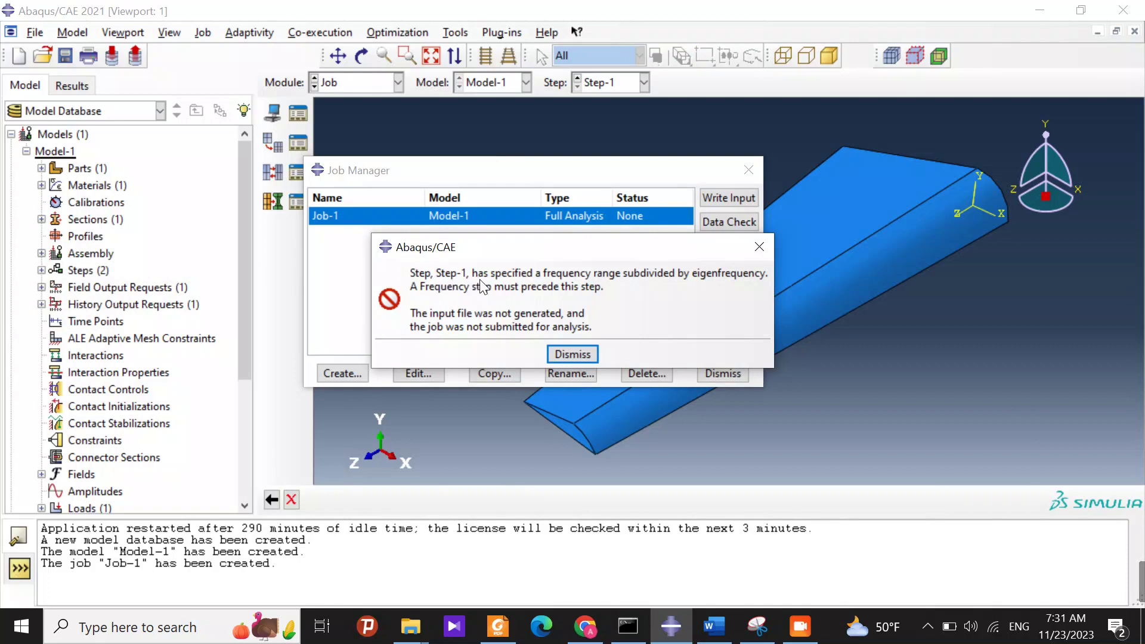
pyautogui.click(581, 353)
pyautogui.click(748, 171)
# - Edit Step-1 to stop using eigenfrequencies to subdivide the 0–100 frequency range
pyautogui.click(345, 88)
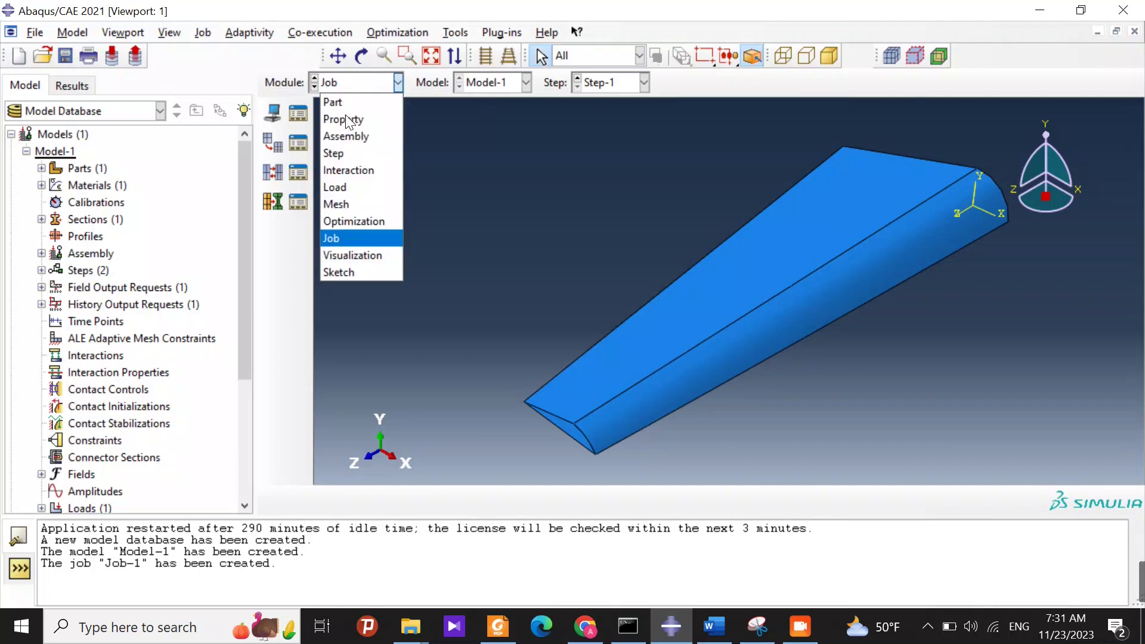
pyautogui.click(343, 157)
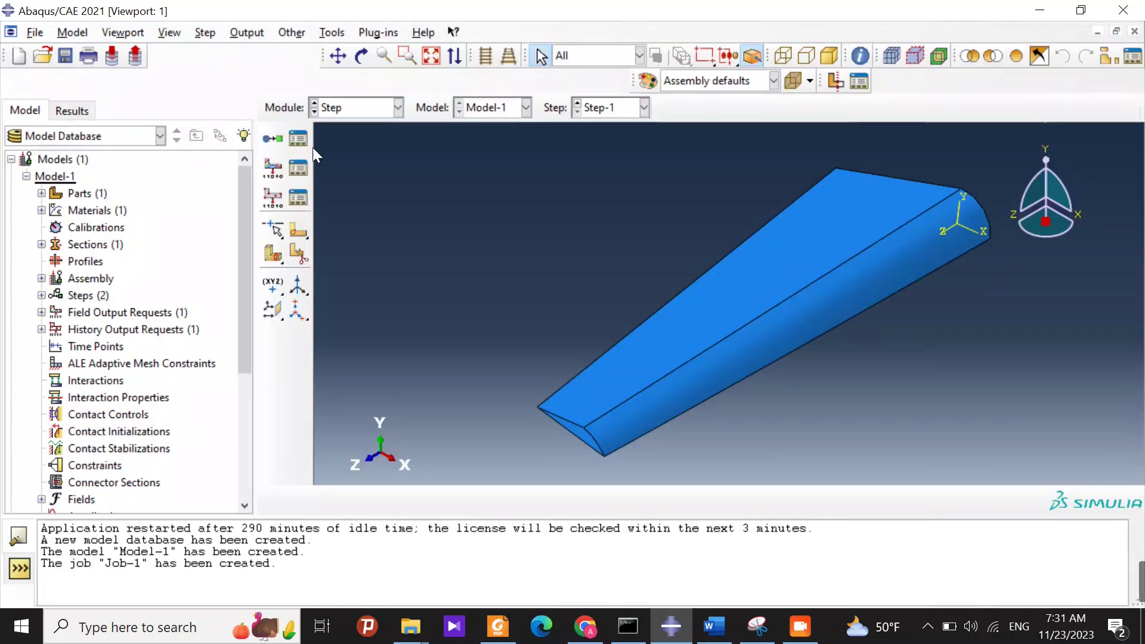
pyautogui.click(291, 144)
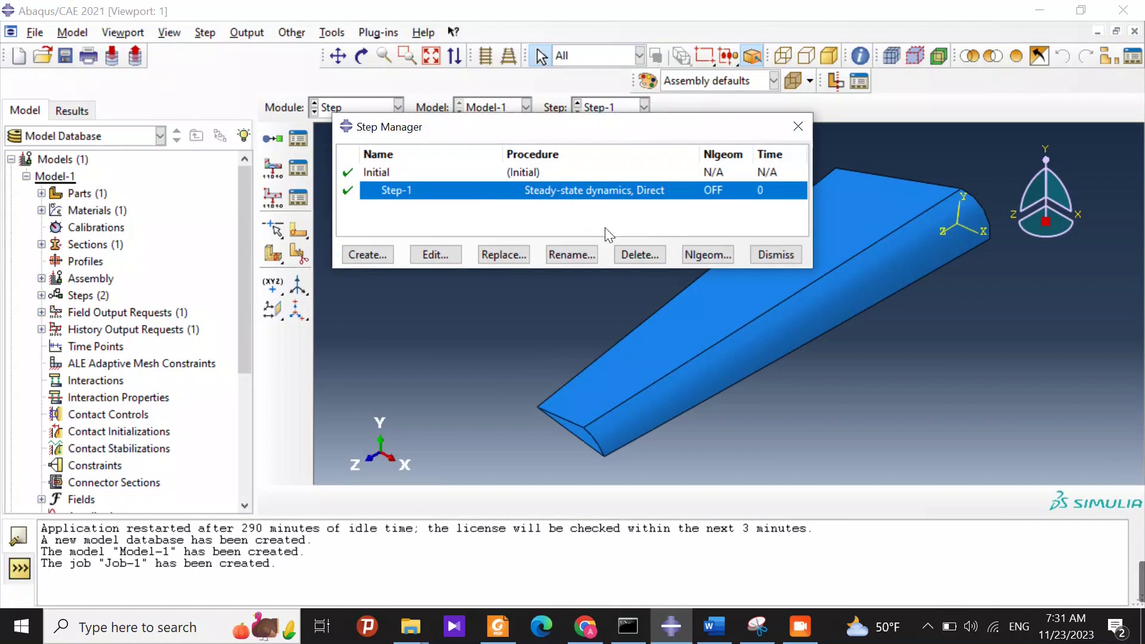
pyautogui.click(446, 256)
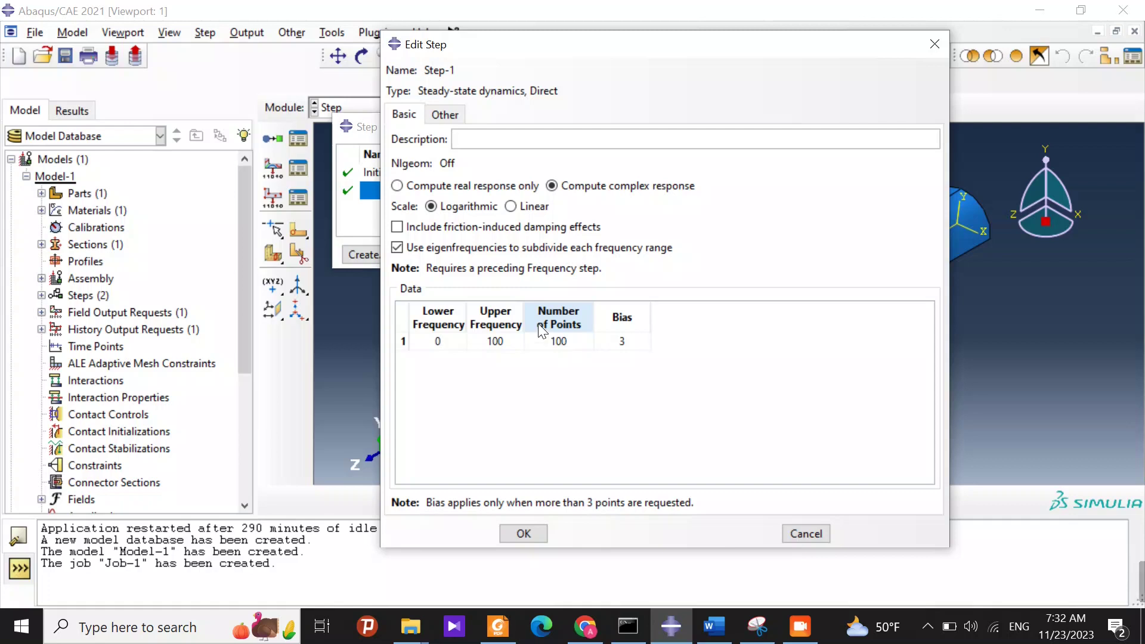
pyautogui.click(397, 248)
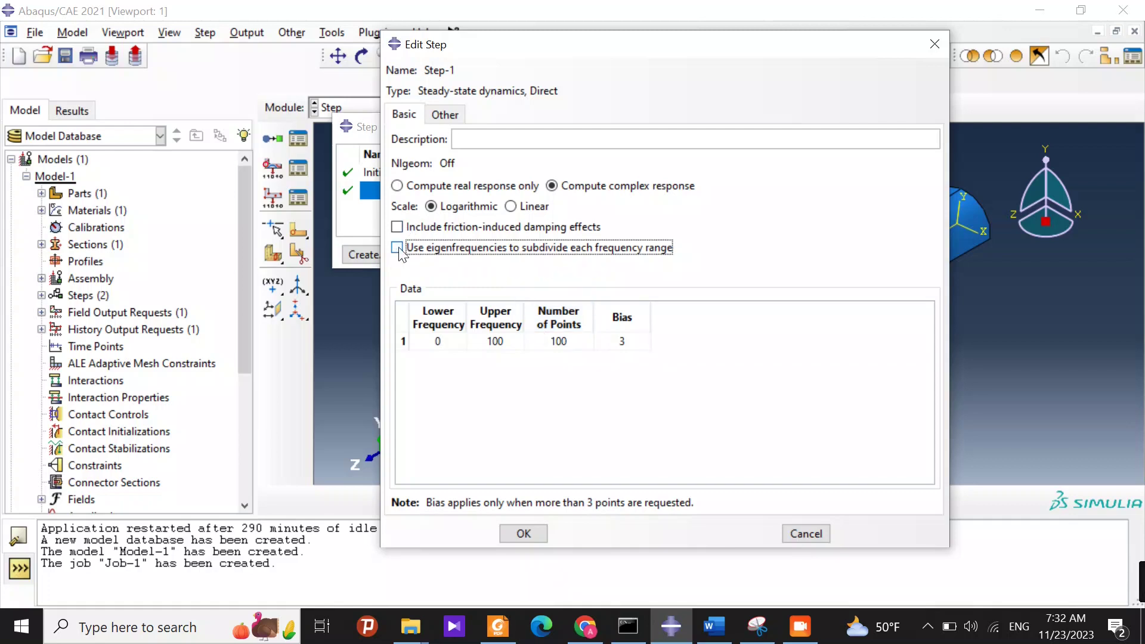
pyautogui.click(536, 532)
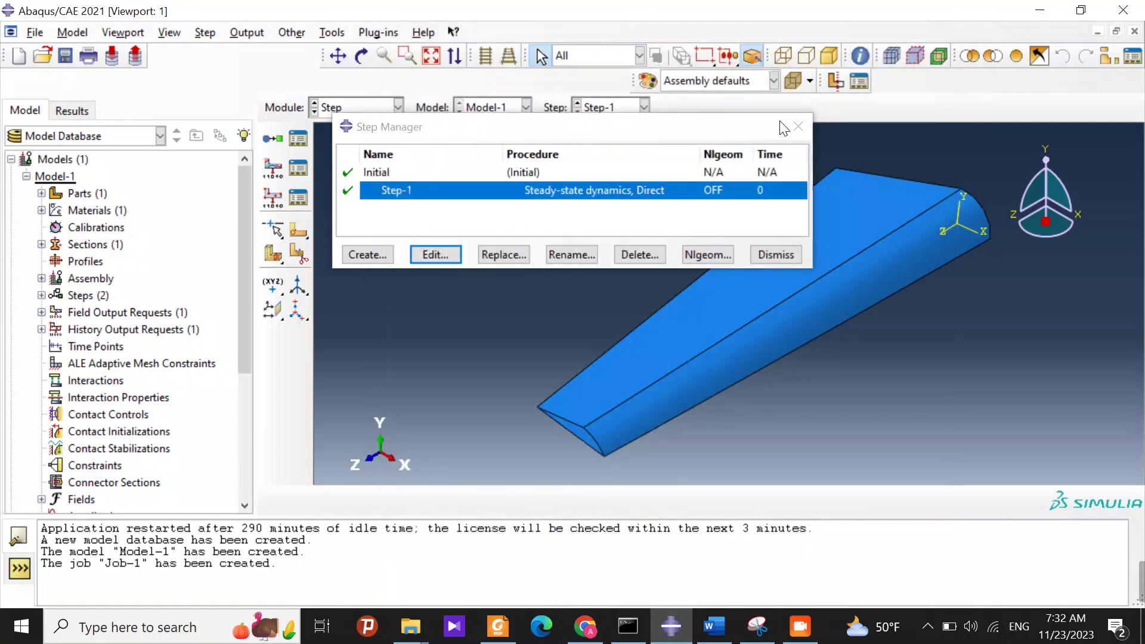
pyautogui.click(795, 126)
# - Resubmit Job-1 with overwrite, then cancel at the warning that Part-1-1 is unmeshed
pyautogui.click(334, 107)
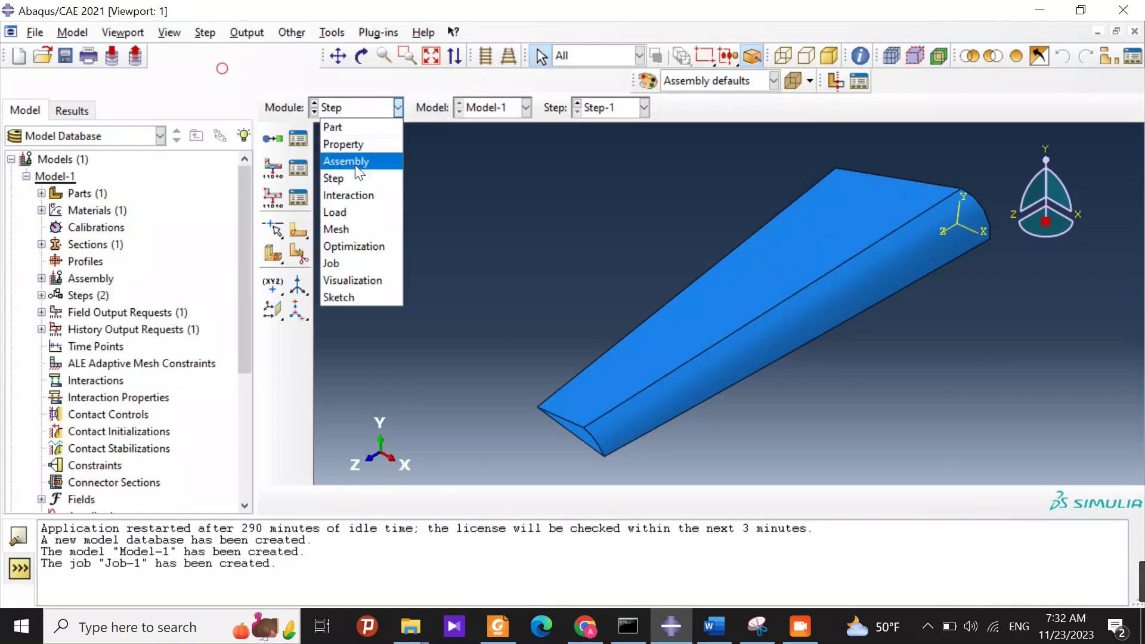
pyautogui.click(358, 259)
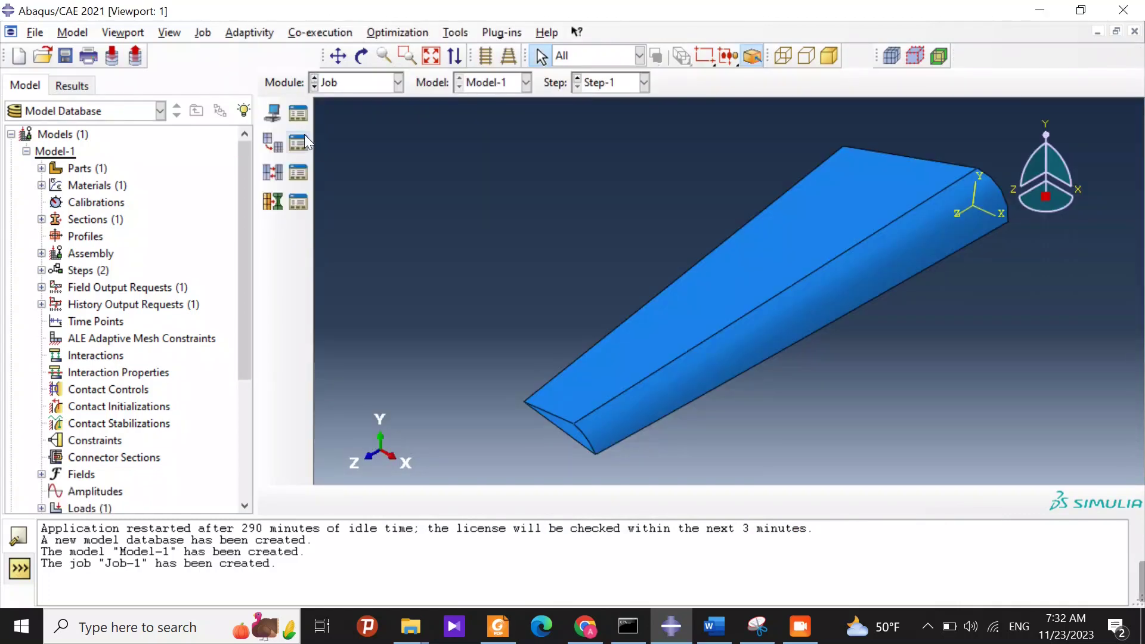
pyautogui.click(298, 113)
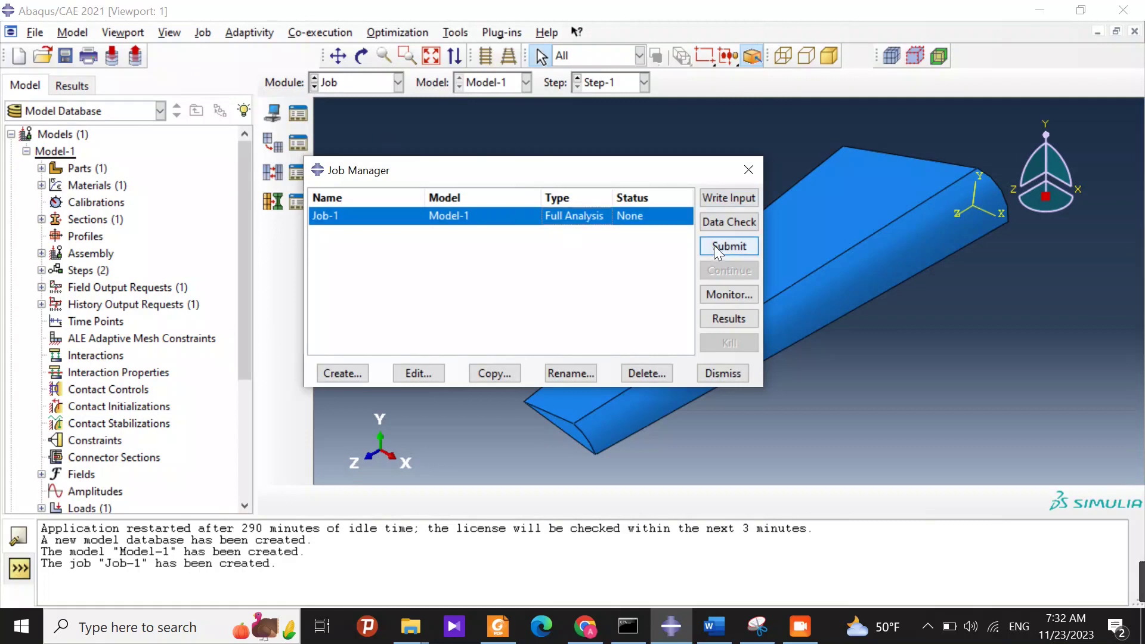
pyautogui.click(728, 246)
pyautogui.click(35, 317)
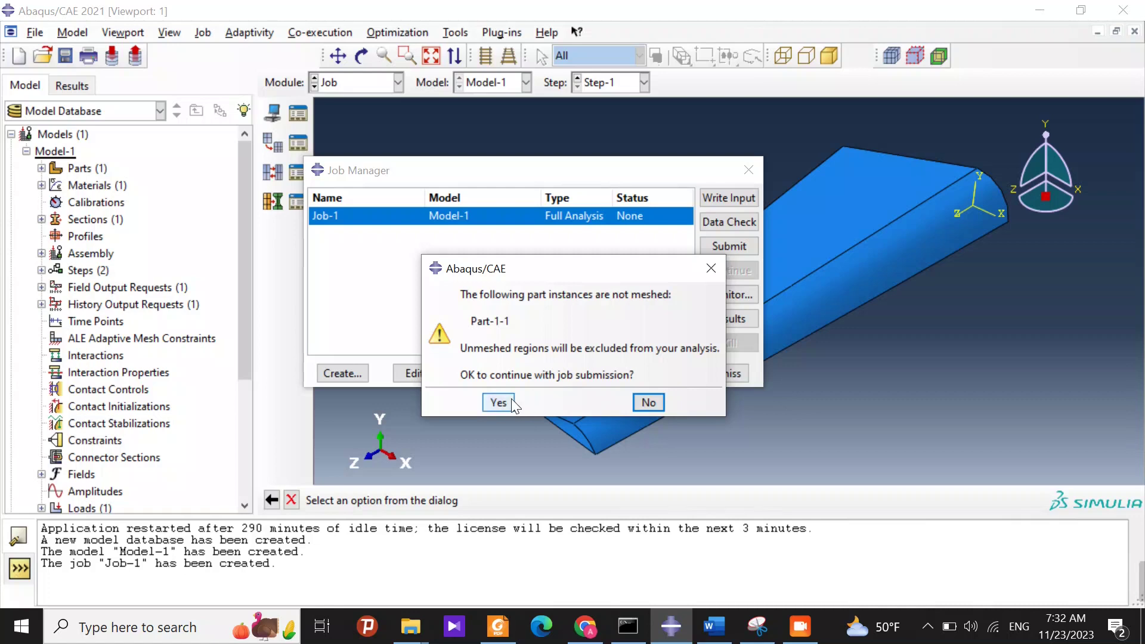
pyautogui.click(653, 404)
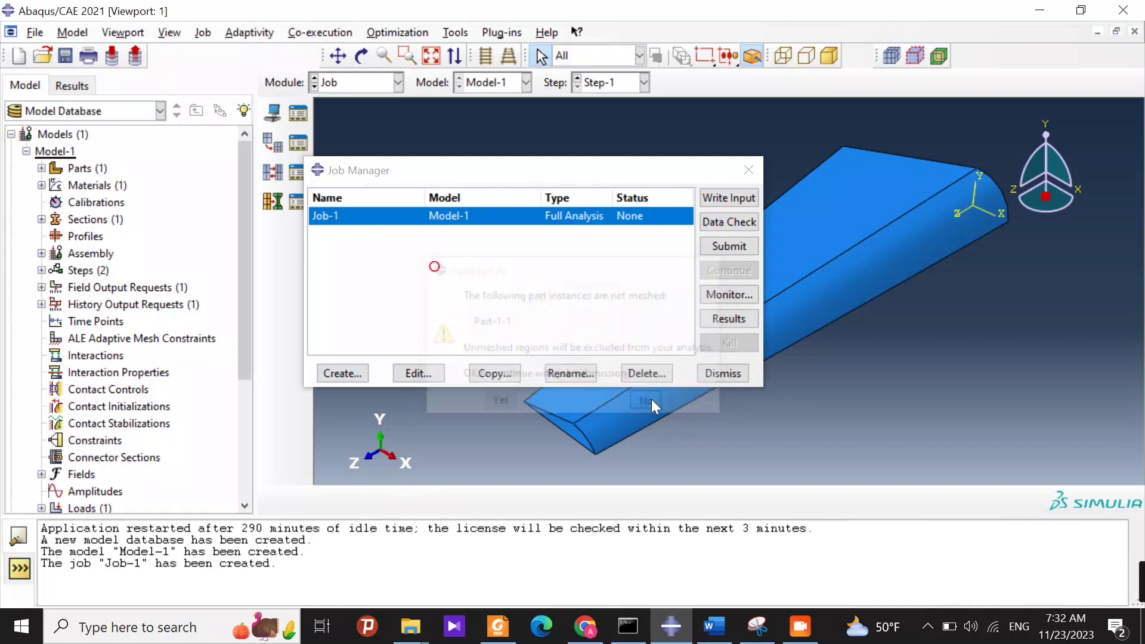
pyautogui.click(748, 171)
# - Seed the part at global size 0.51 instead of 0.61 and mesh it into 408 elements
pyautogui.click(332, 89)
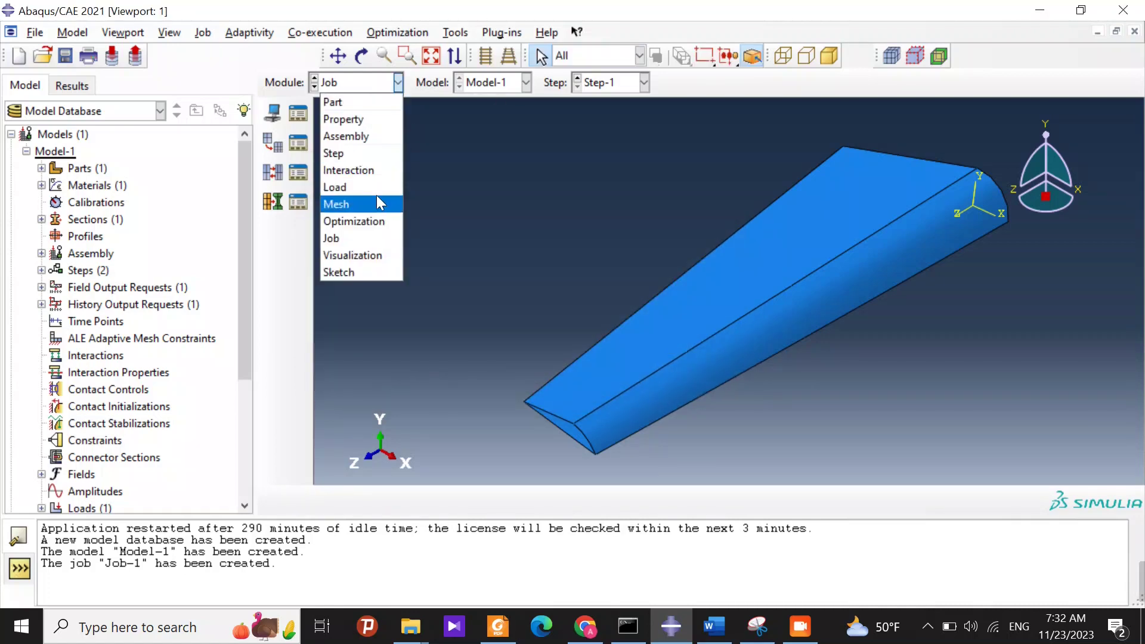
pyautogui.click(375, 195)
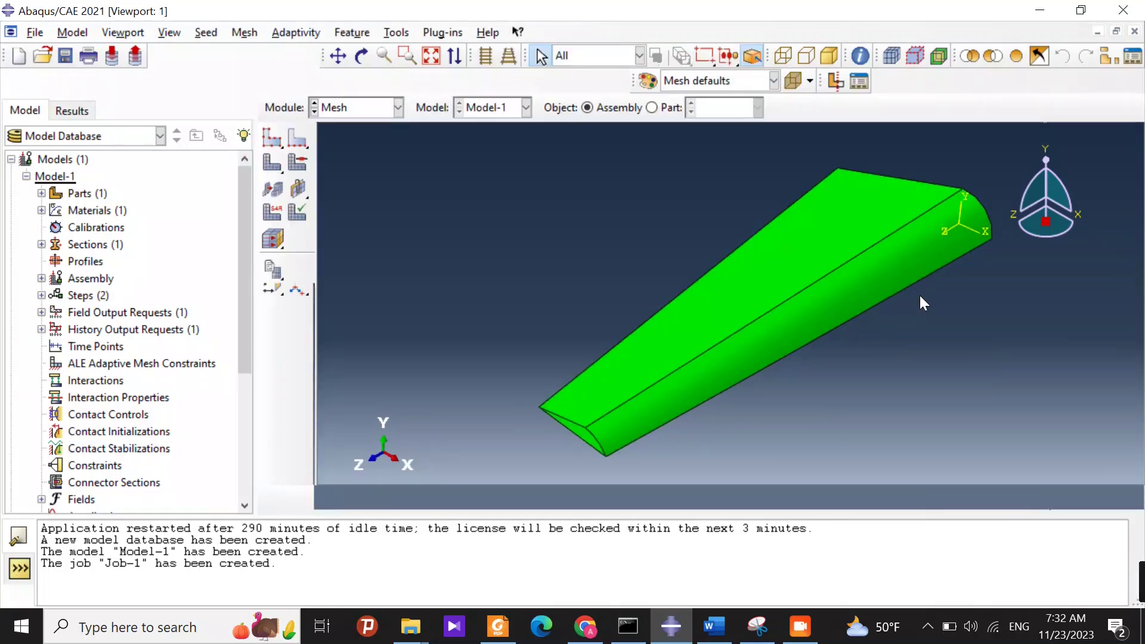
pyautogui.click(273, 139)
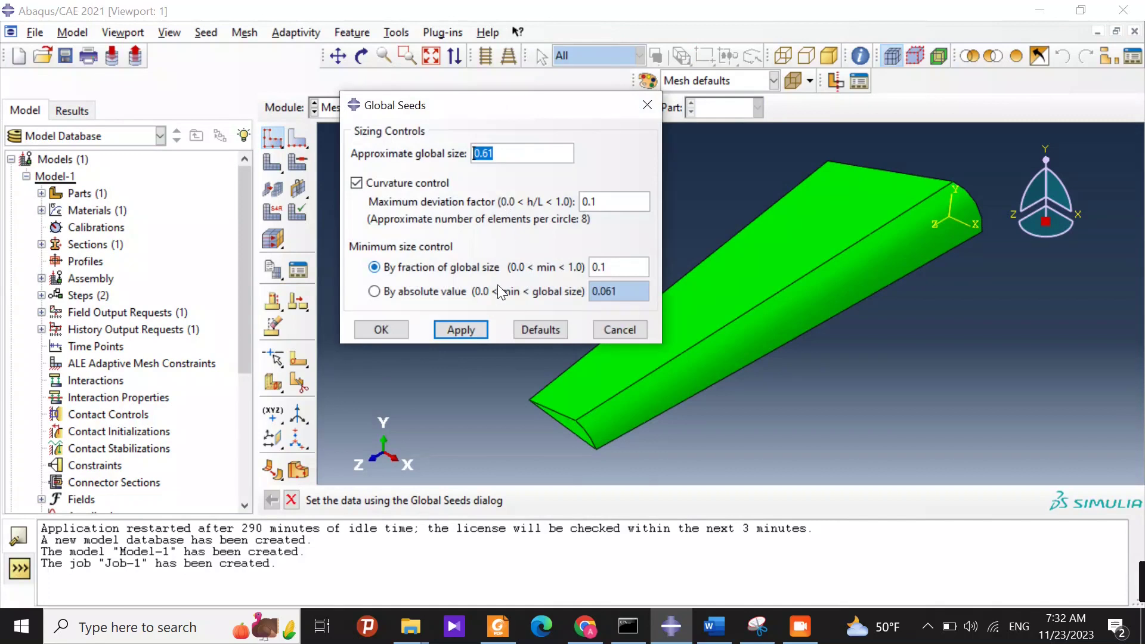
pyautogui.click(462, 328)
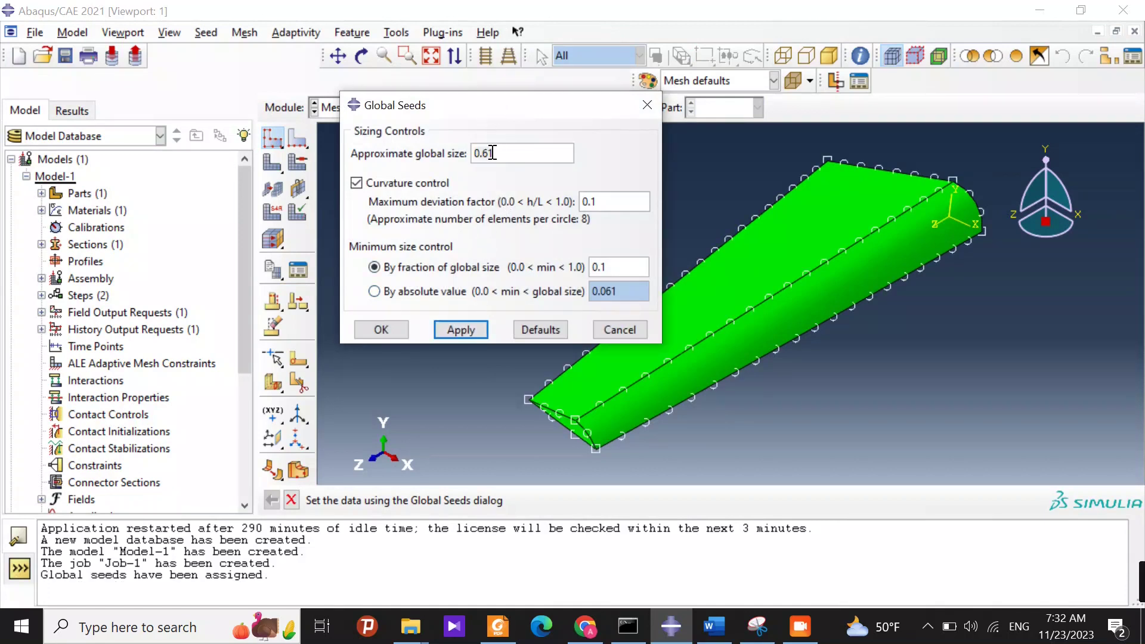
pyautogui.moveTo(489, 154); pyautogui.dragTo(484, 154)
pyautogui.write('5')
pyautogui.click(461, 329)
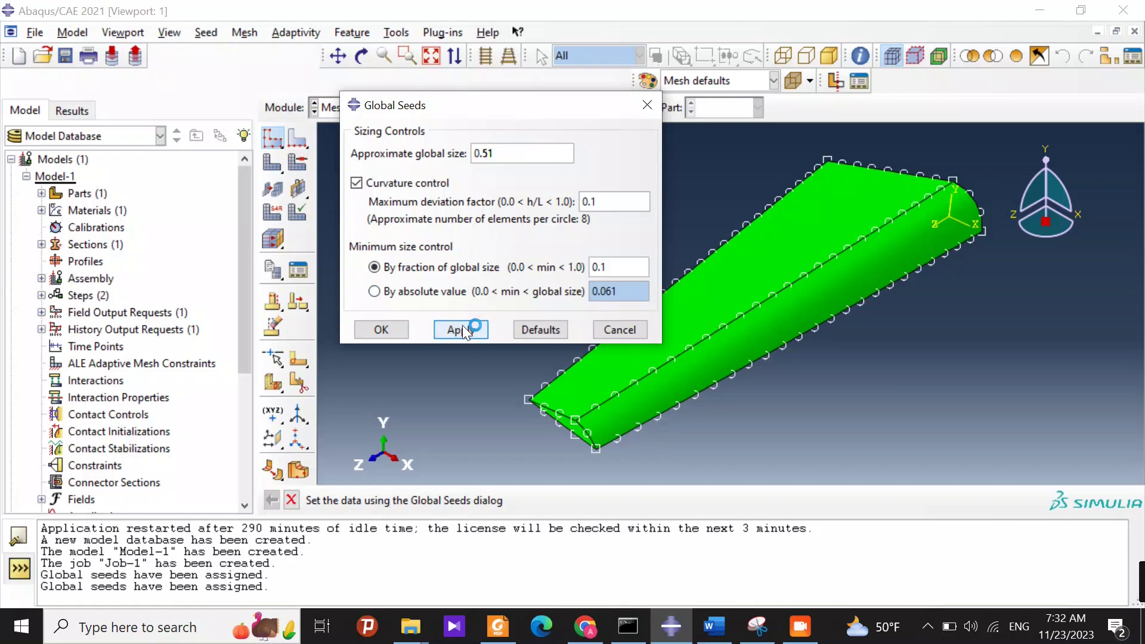
pyautogui.click(382, 329)
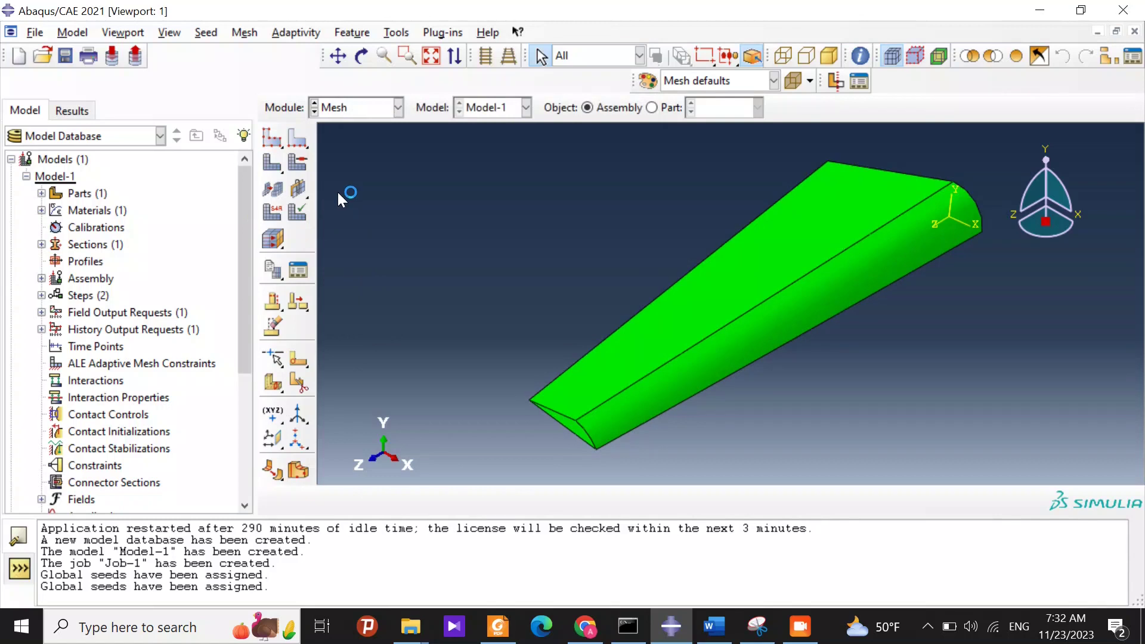
pyautogui.click(272, 163)
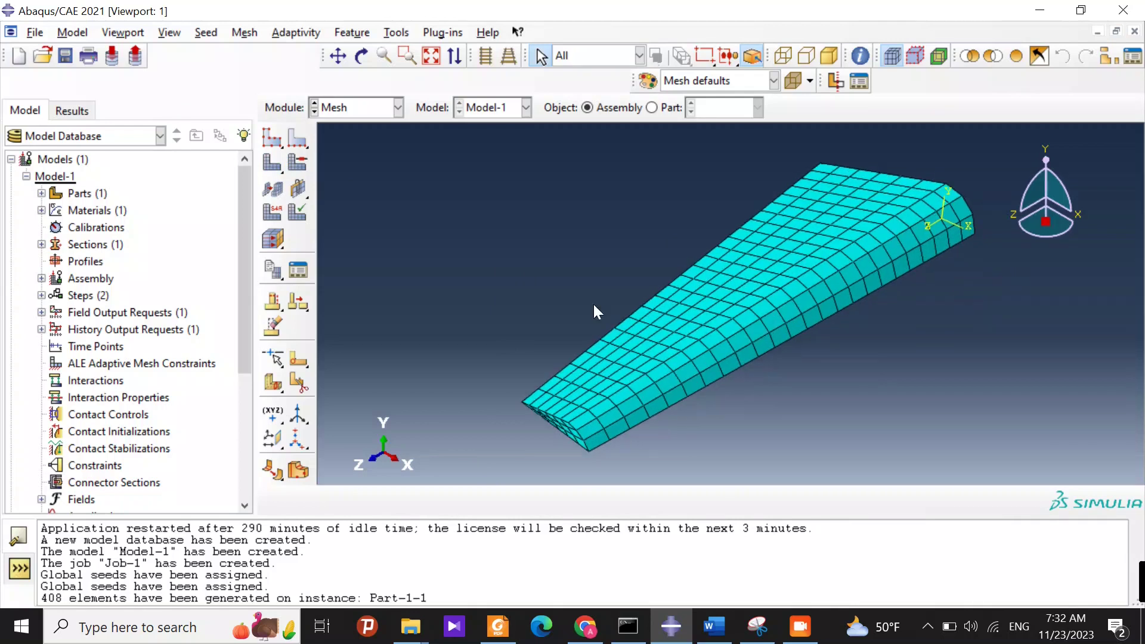
pyautogui.click(398, 108)
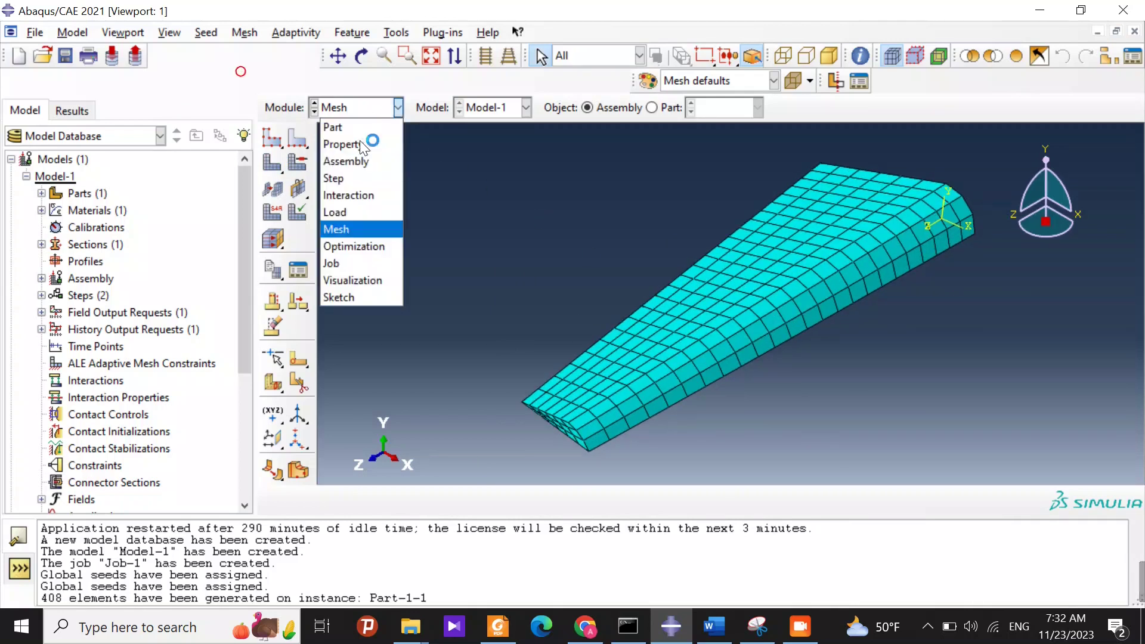
# - Rerun Job-1, overwriting its old files, and open the completed S11 stress results
pyautogui.click(360, 262)
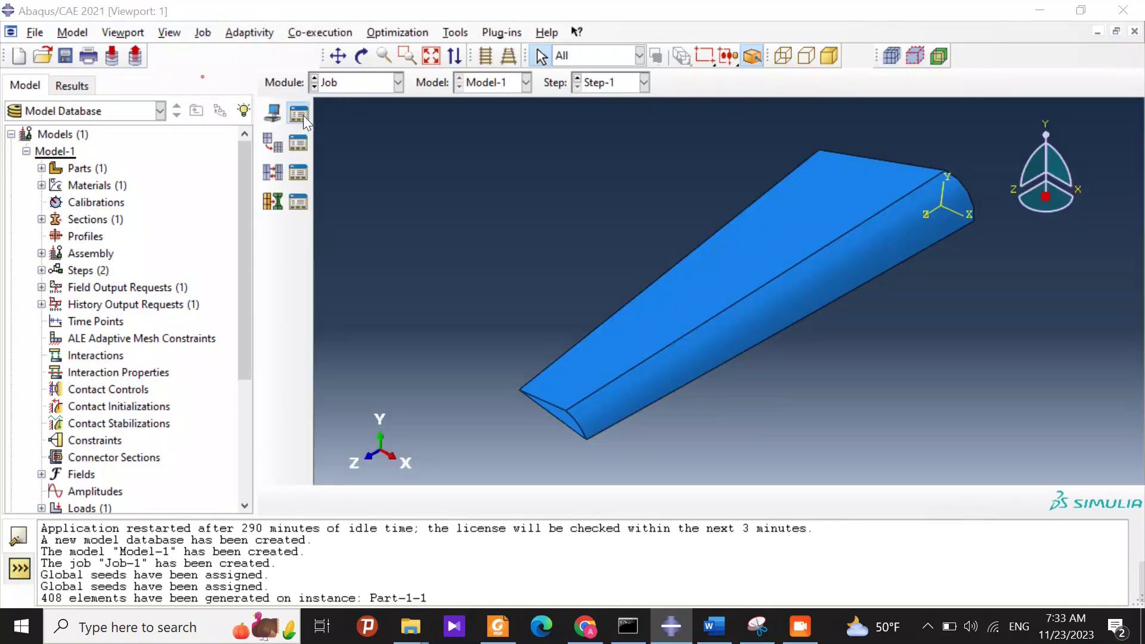
pyautogui.click(298, 113)
pyautogui.click(729, 245)
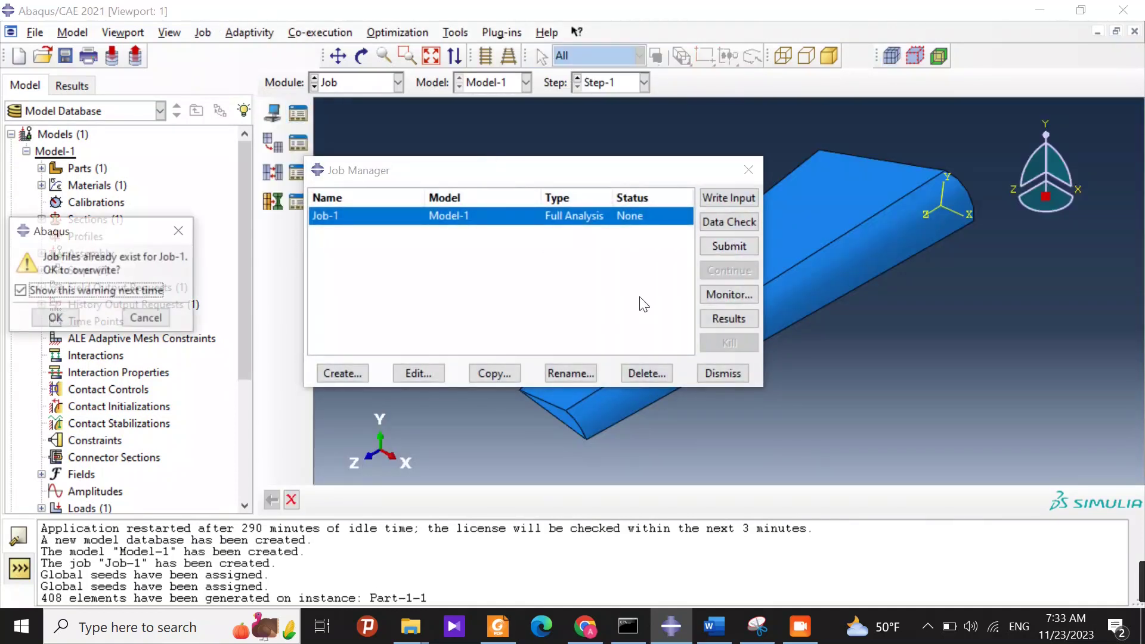
pyautogui.click(56, 318)
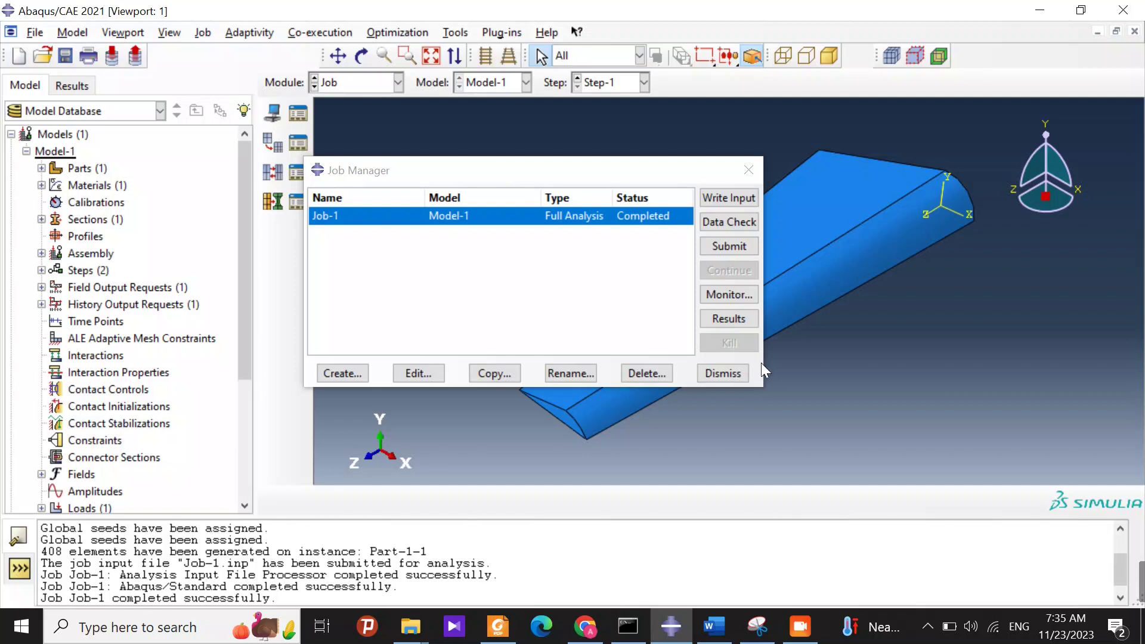
pyautogui.click(743, 317)
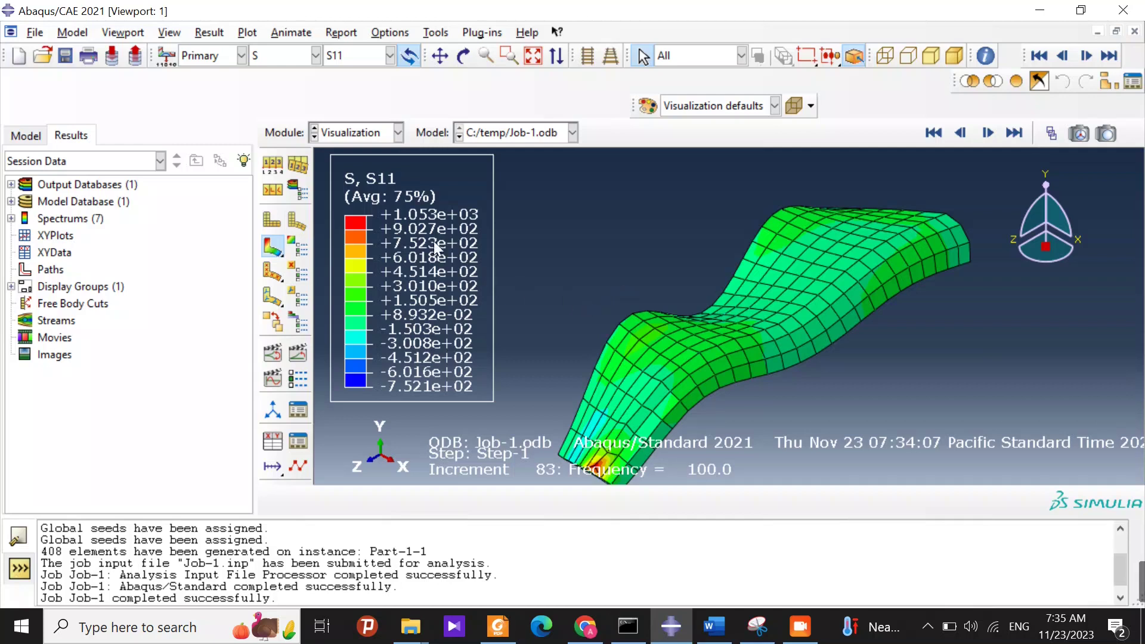
# - Show Step-1's frame list, ending at increment 83 at 100.0 Hz, beside the legend
pyautogui.click(206, 37)
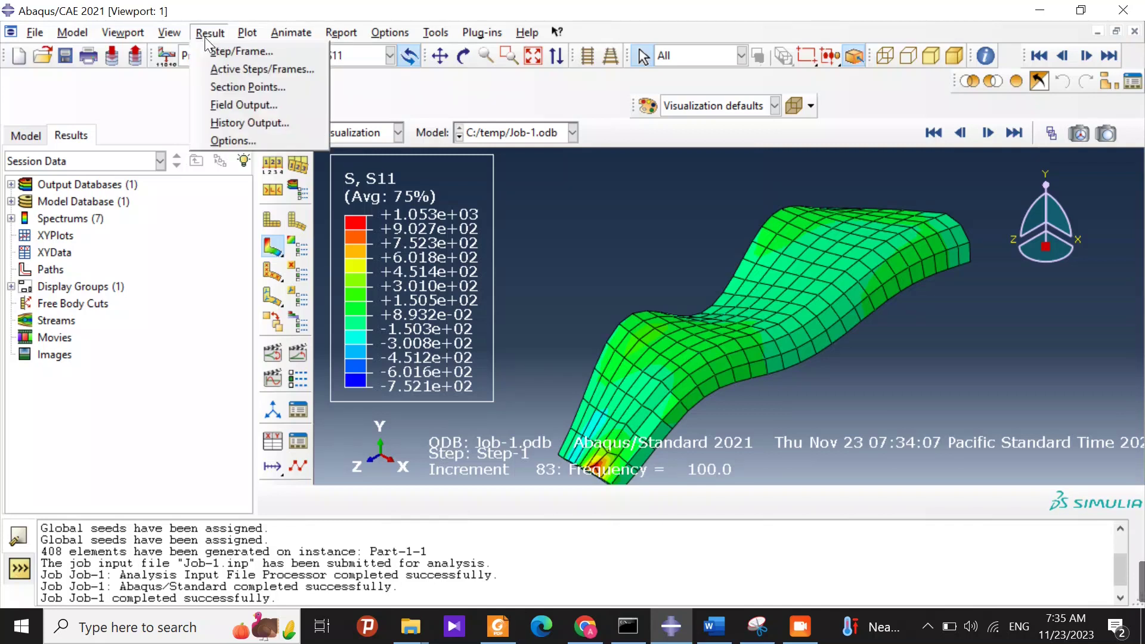
pyautogui.click(239, 52)
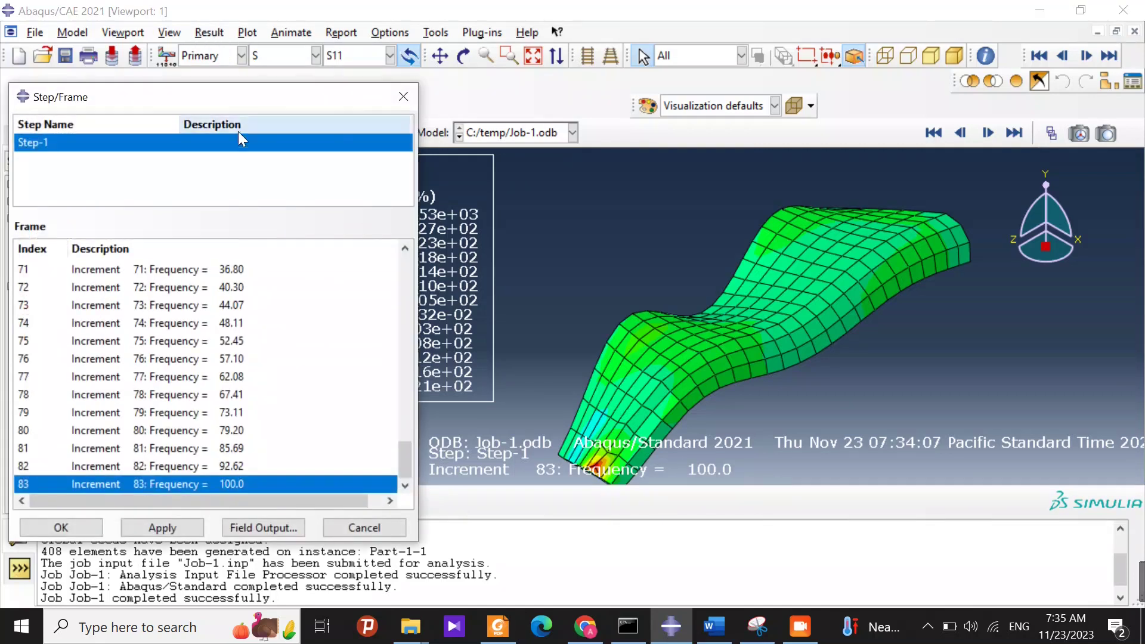
pyautogui.moveTo(223, 100); pyautogui.dragTo(434, 31)
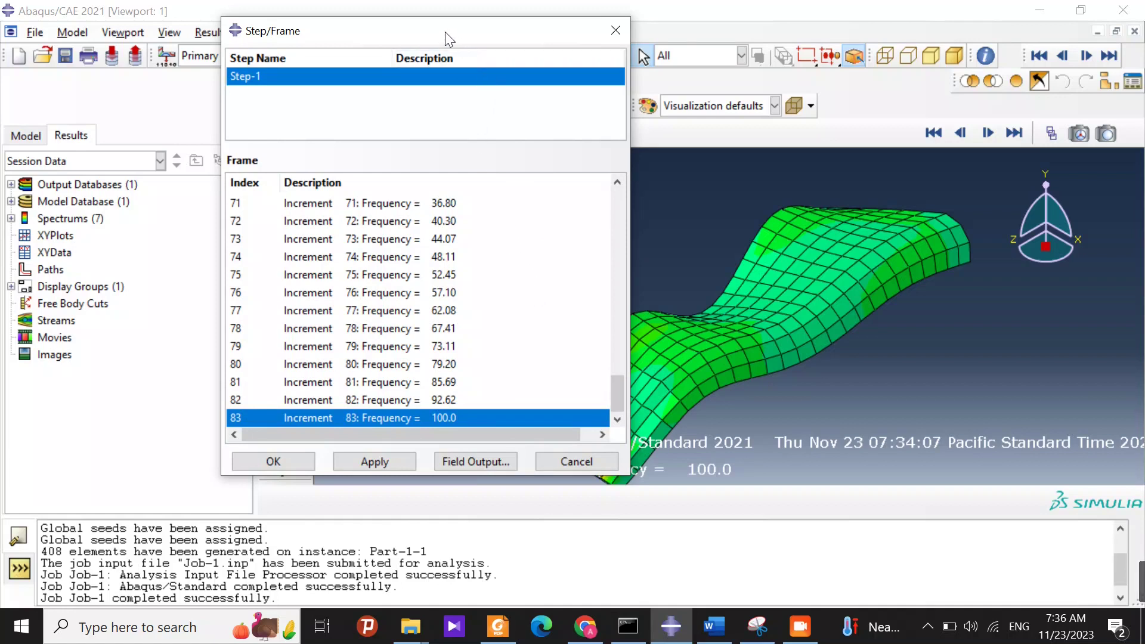
pyautogui.moveTo(445, 31); pyautogui.dragTo(615, 33)
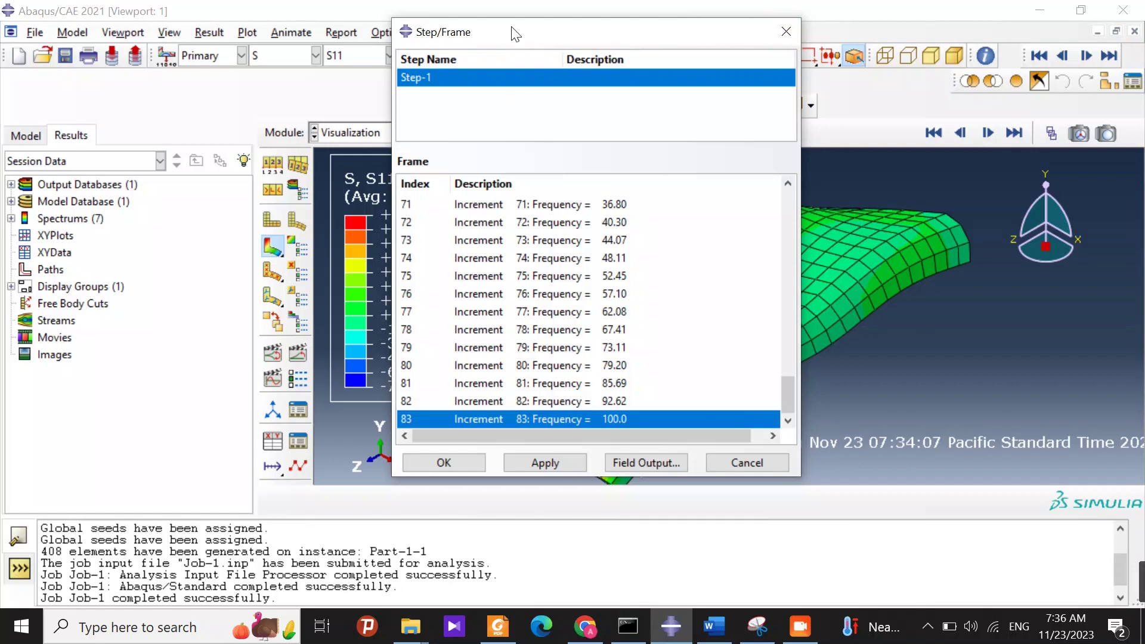
# - Browse the history output variables offered for new XY data
pyautogui.click(273, 443)
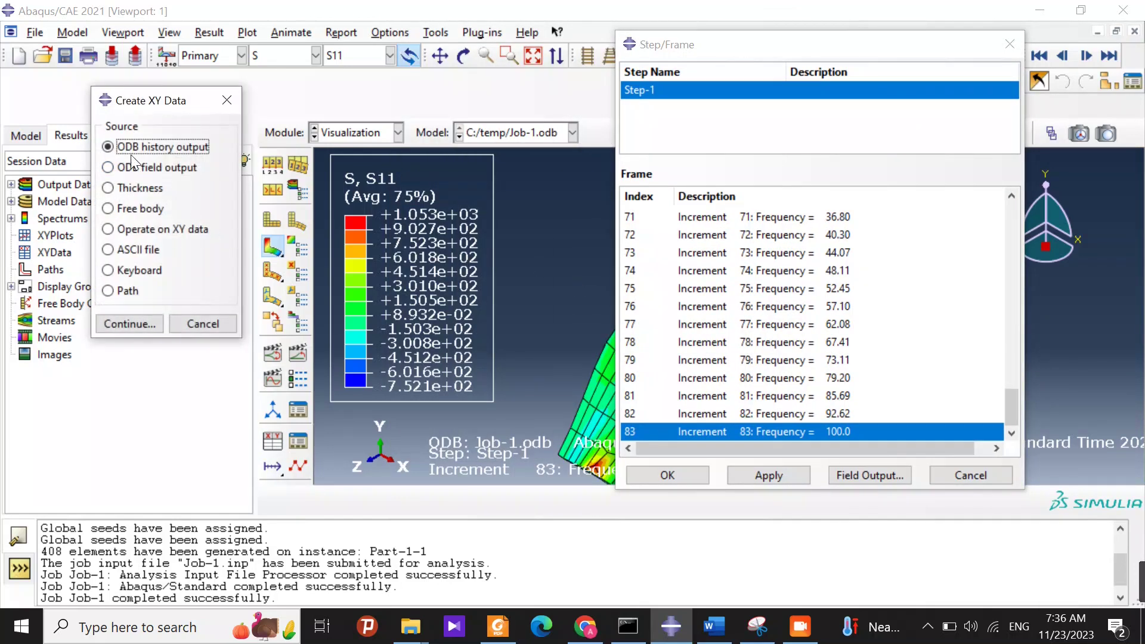
pyautogui.click(136, 325)
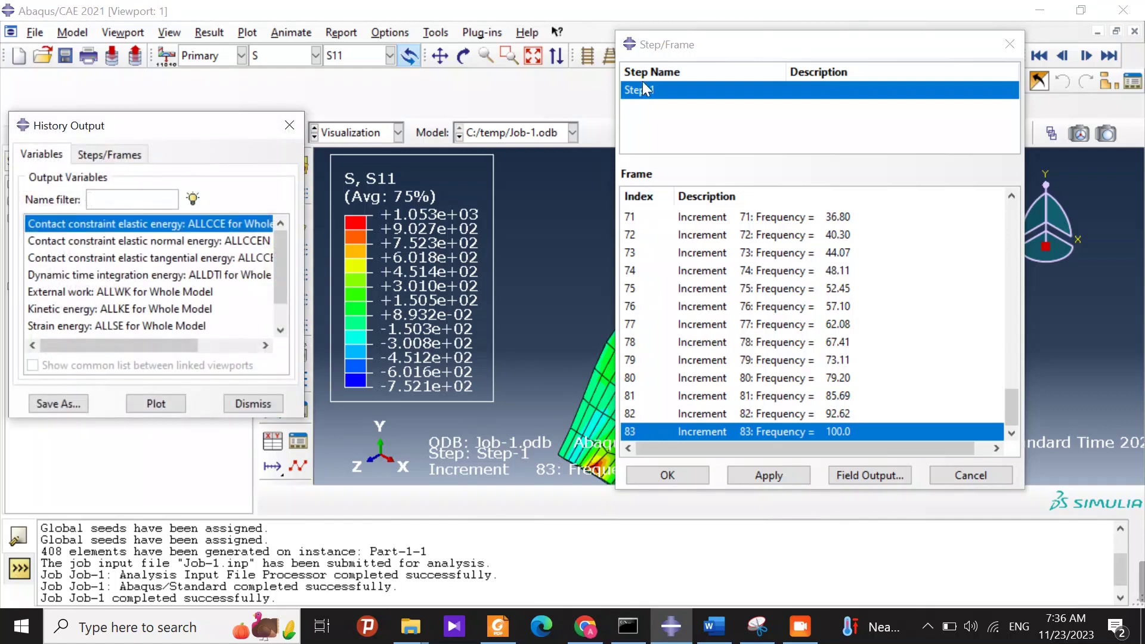
pyautogui.click(1010, 44)
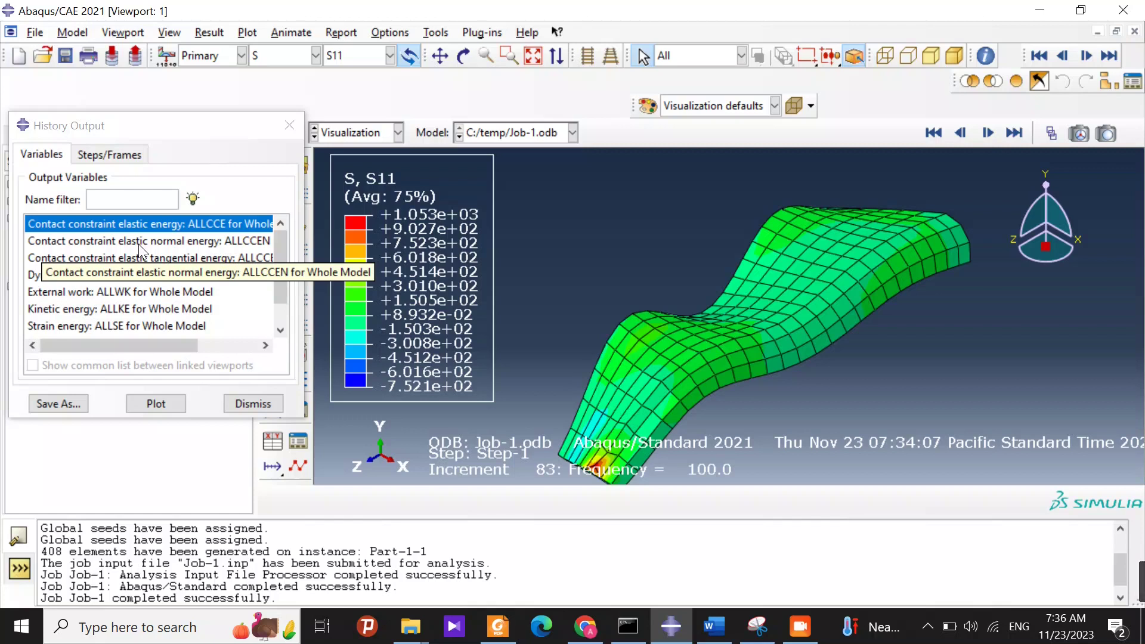
pyautogui.scroll(-2, 137, 287)
pyautogui.scroll(2, 113, 298)
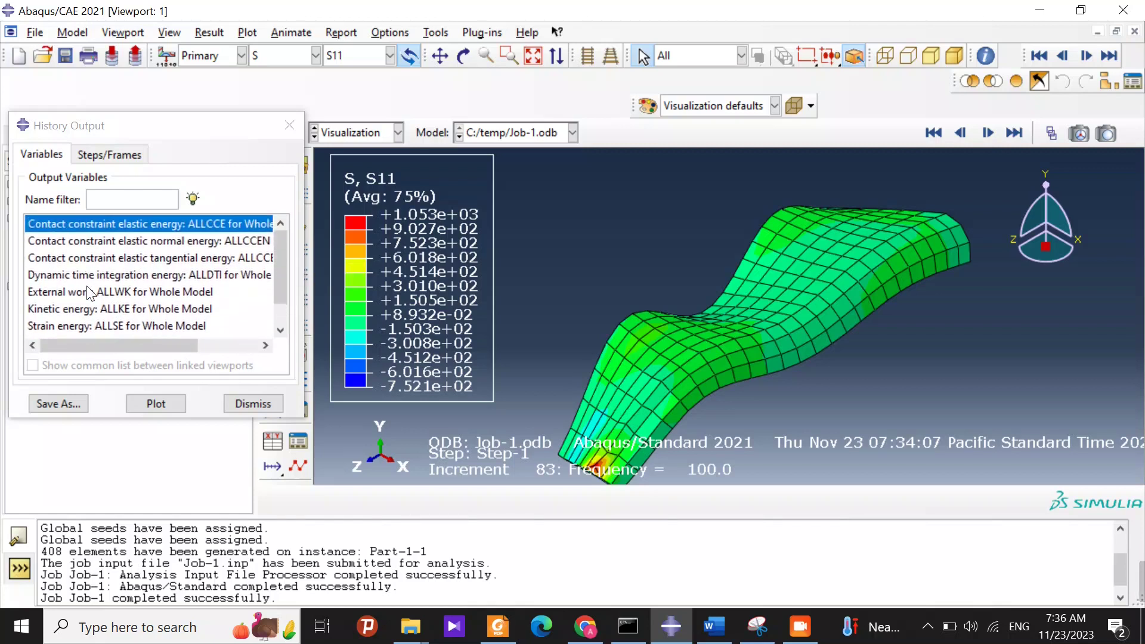
pyautogui.scroll(-1, 68, 263)
pyautogui.scroll(-1, 70, 265)
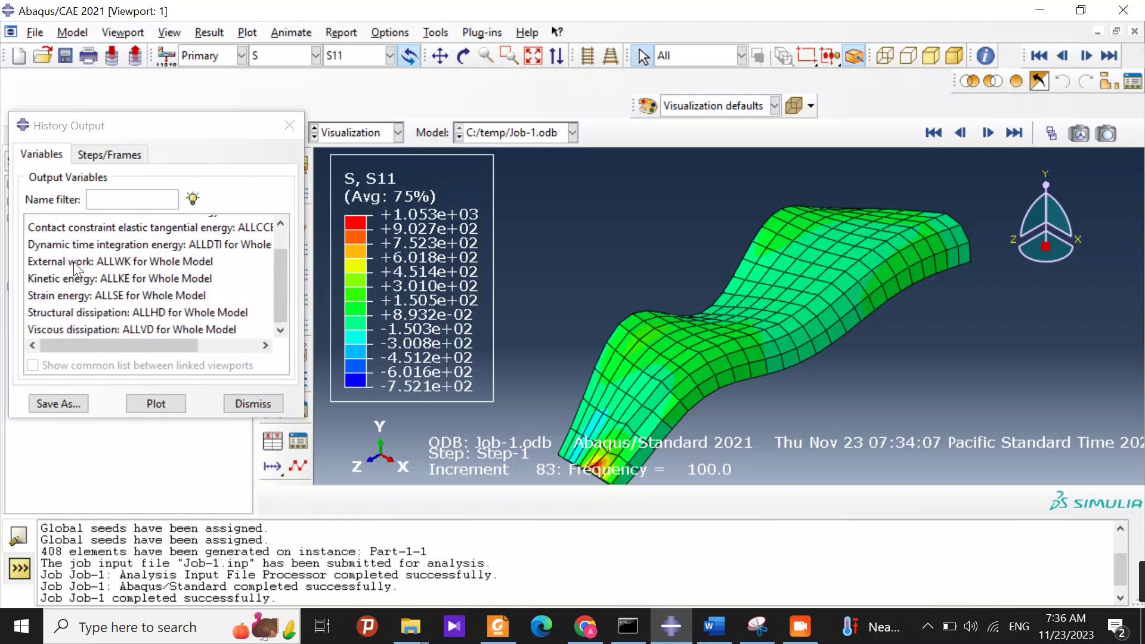
pyautogui.scroll(2, 95, 268)
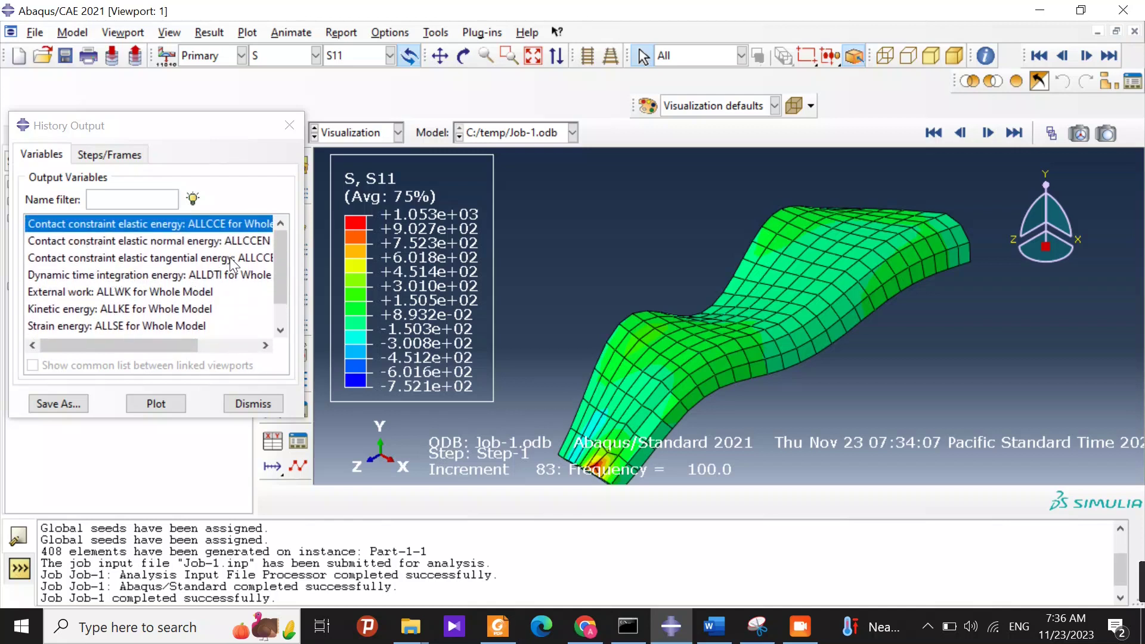
pyautogui.scroll(-2, 233, 264)
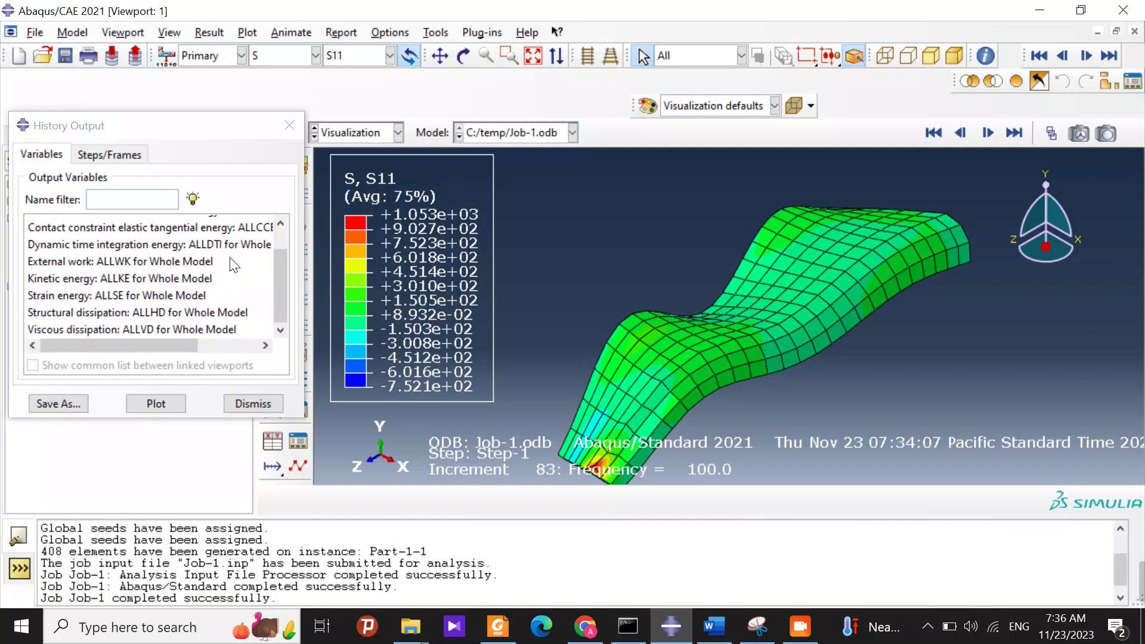
# - Drop history output and restart XY data creation from ODB field output instead
pyautogui.click(290, 124)
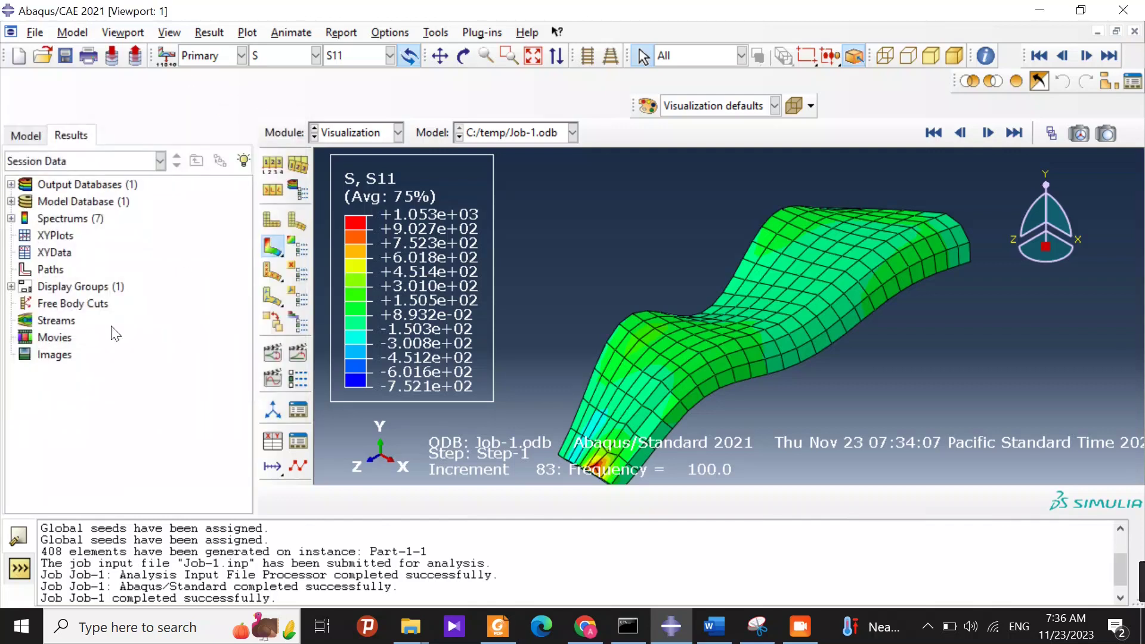
pyautogui.doubleClick(60, 253)
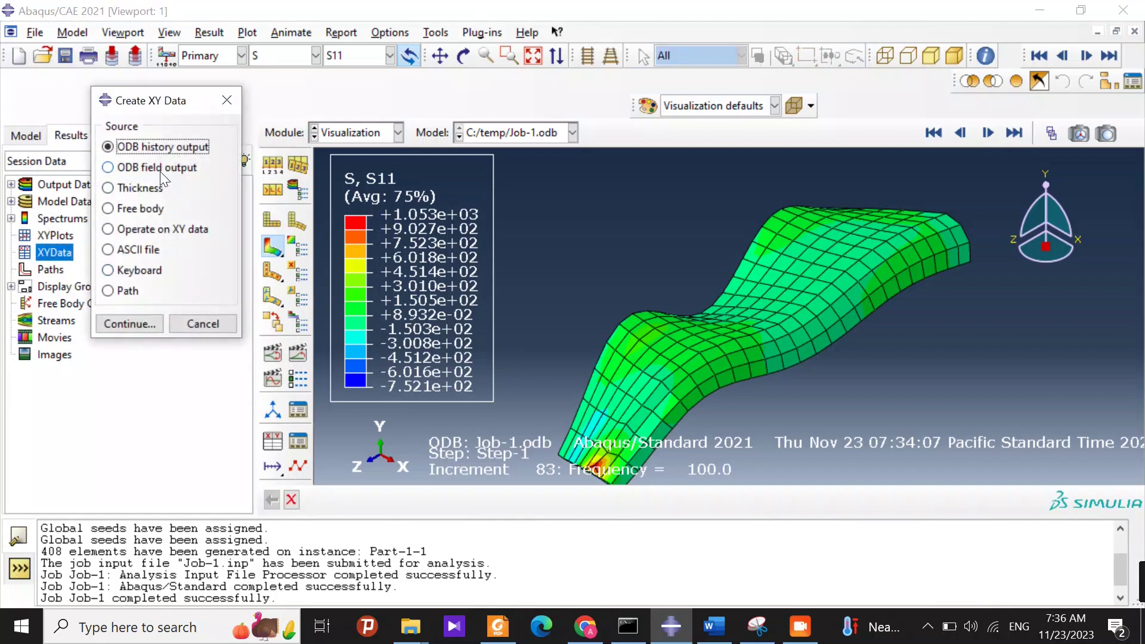
pyautogui.click(160, 169)
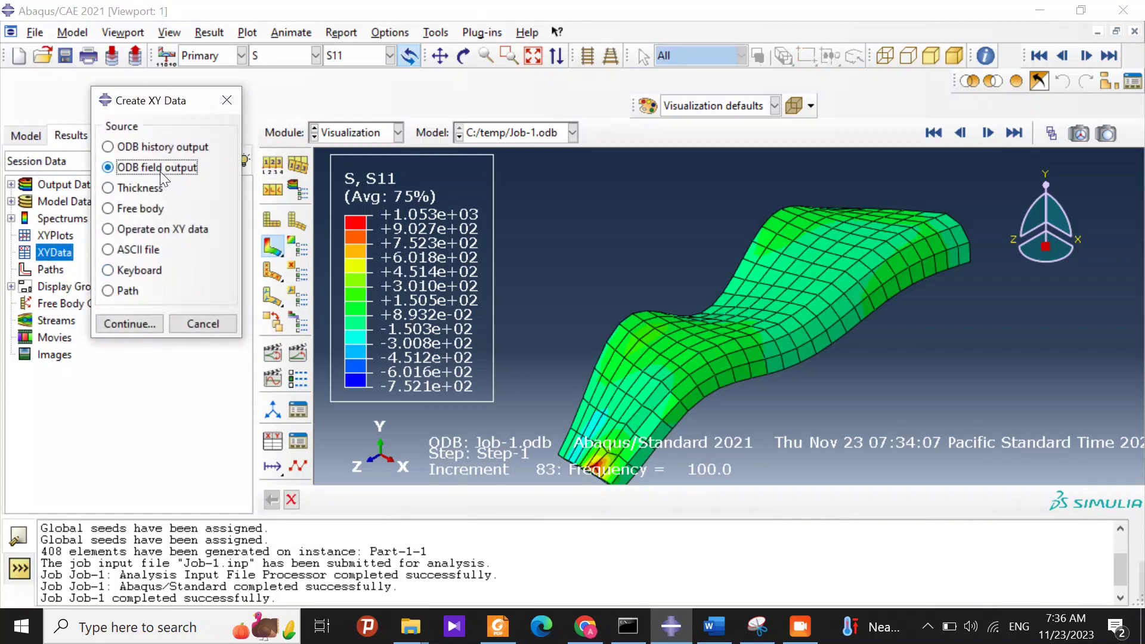
# - Set the field output position to Unique Nodal
pyautogui.click(137, 322)
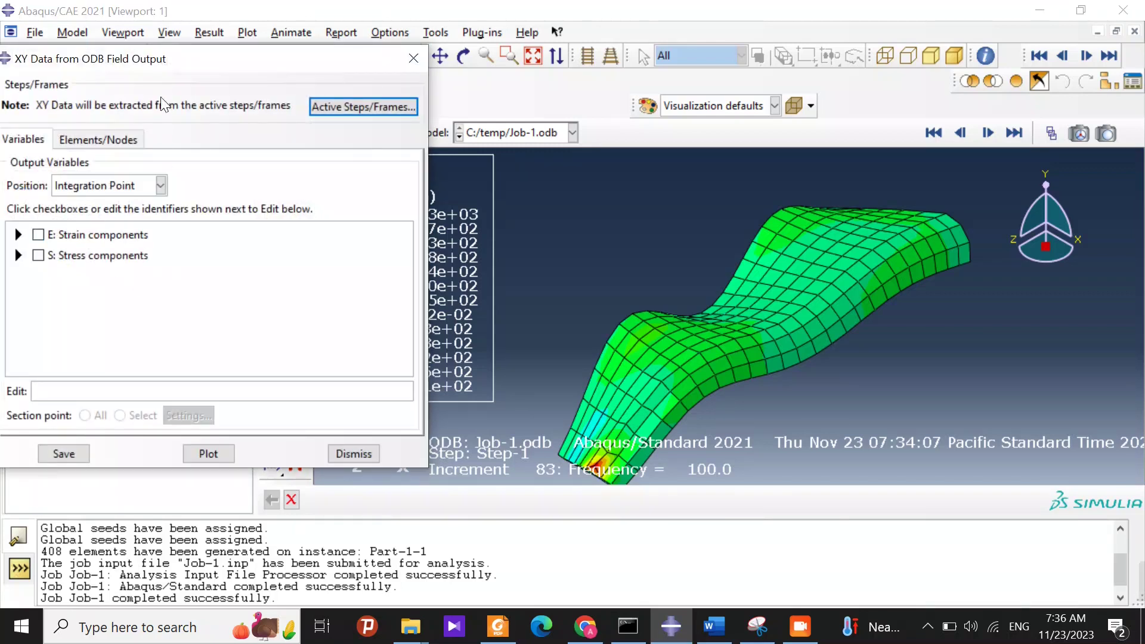
pyautogui.moveTo(169, 64); pyautogui.dragTo(299, 64)
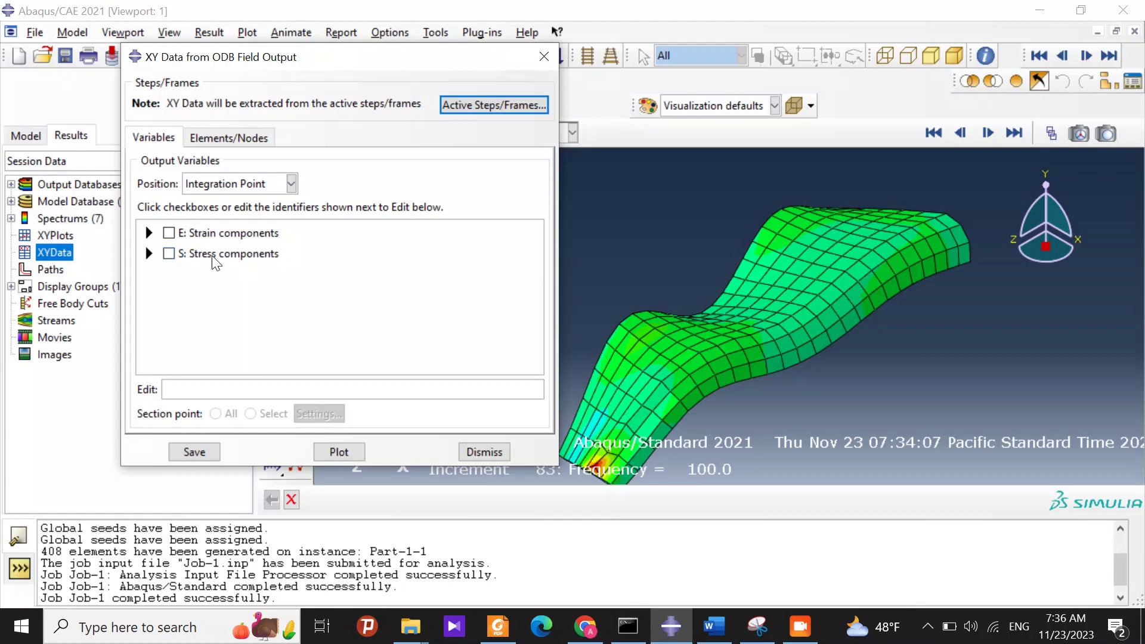
pyautogui.click(274, 185)
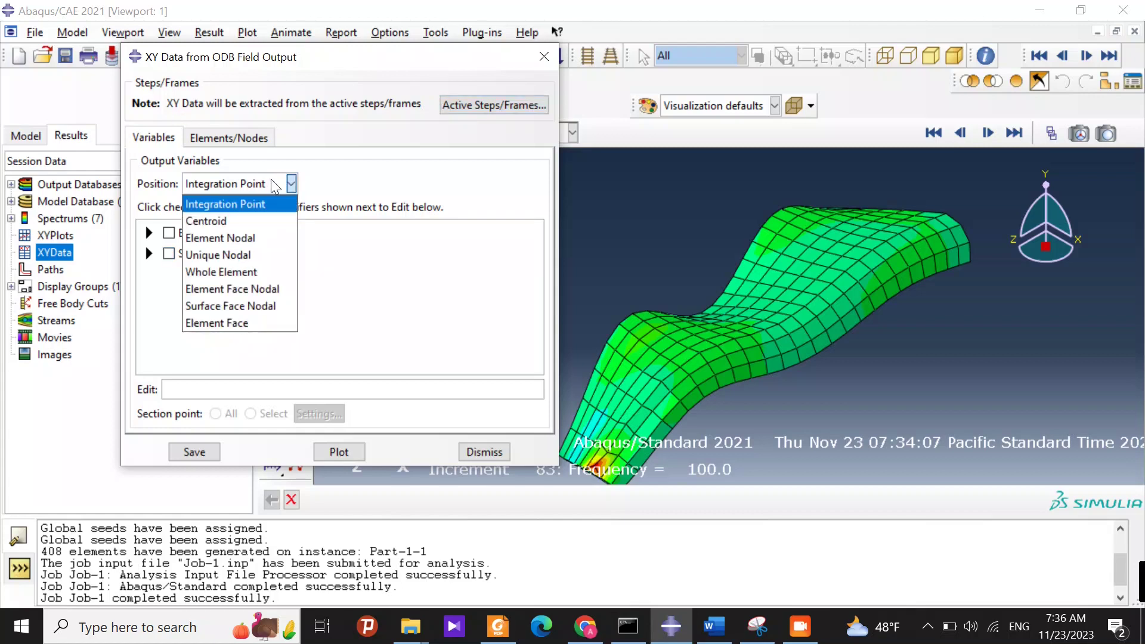
pyautogui.click(230, 253)
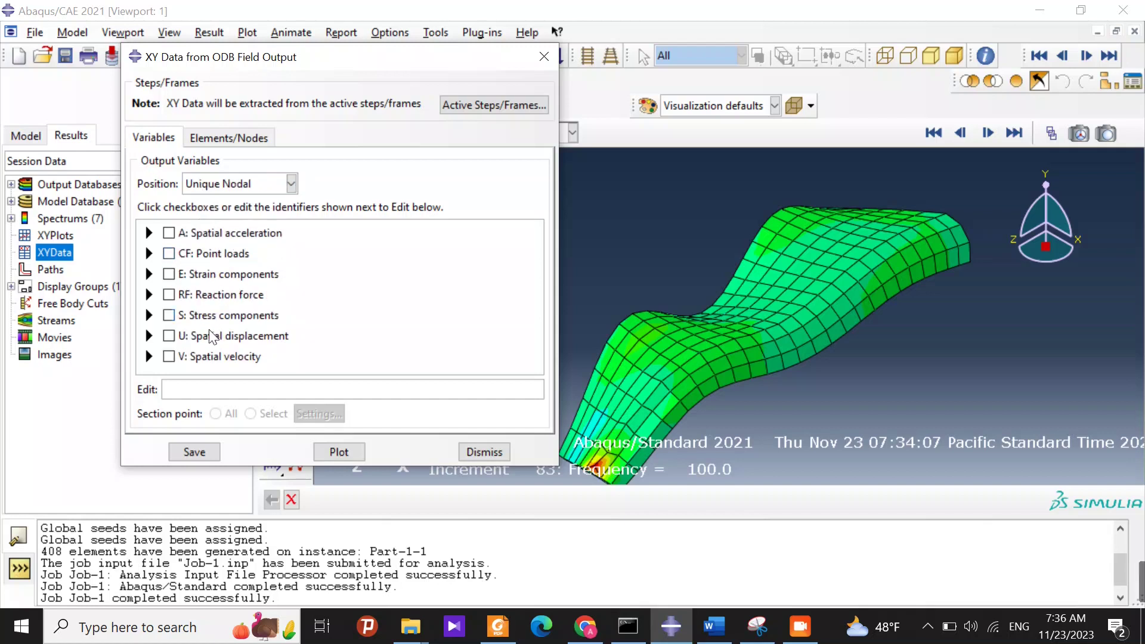
# - Select displacement U with only its Magnitude component, excluding U1, U2 and U3
pyautogui.click(170, 337)
pyautogui.click(149, 336)
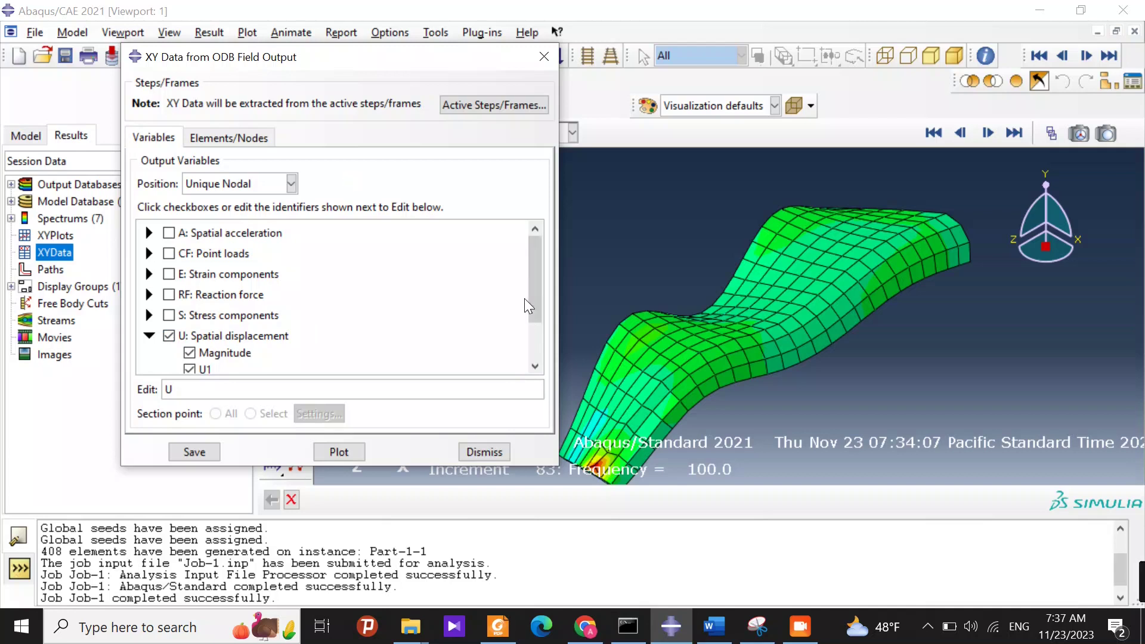
pyautogui.moveTo(530, 302); pyautogui.dragTo(531, 345)
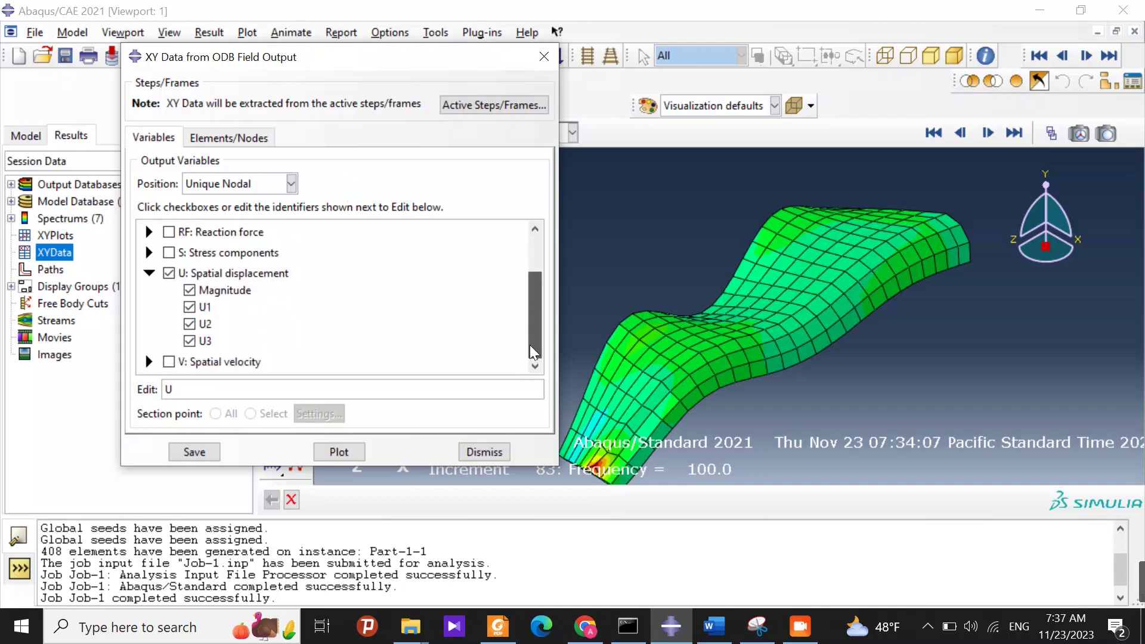
pyautogui.click(189, 341)
pyautogui.click(189, 323)
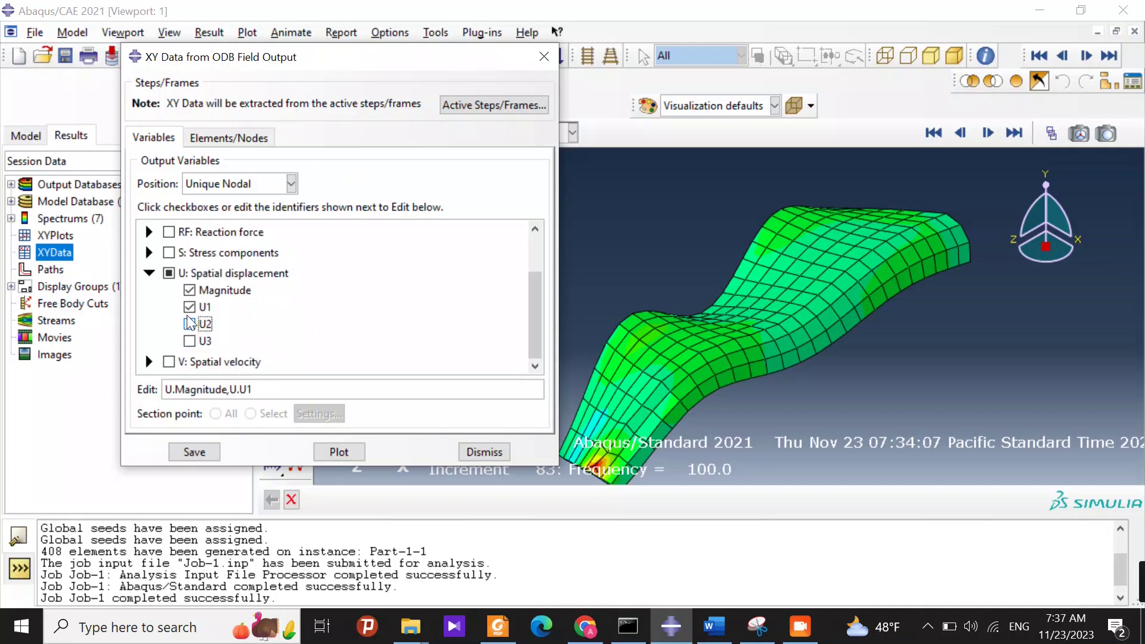
pyautogui.click(189, 307)
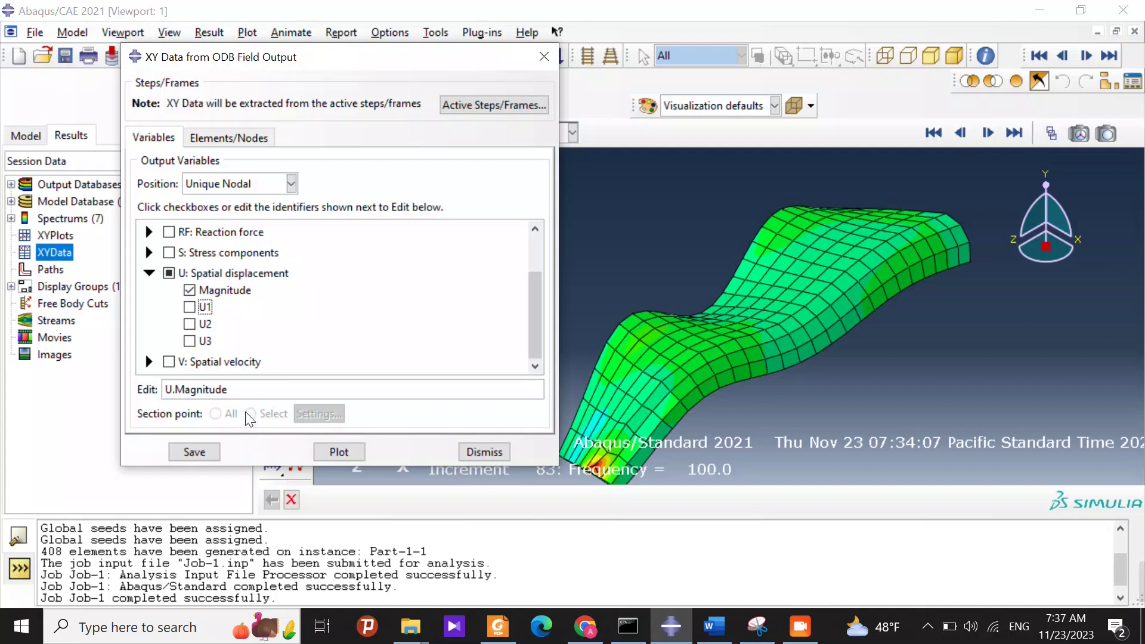
pyautogui.click(214, 134)
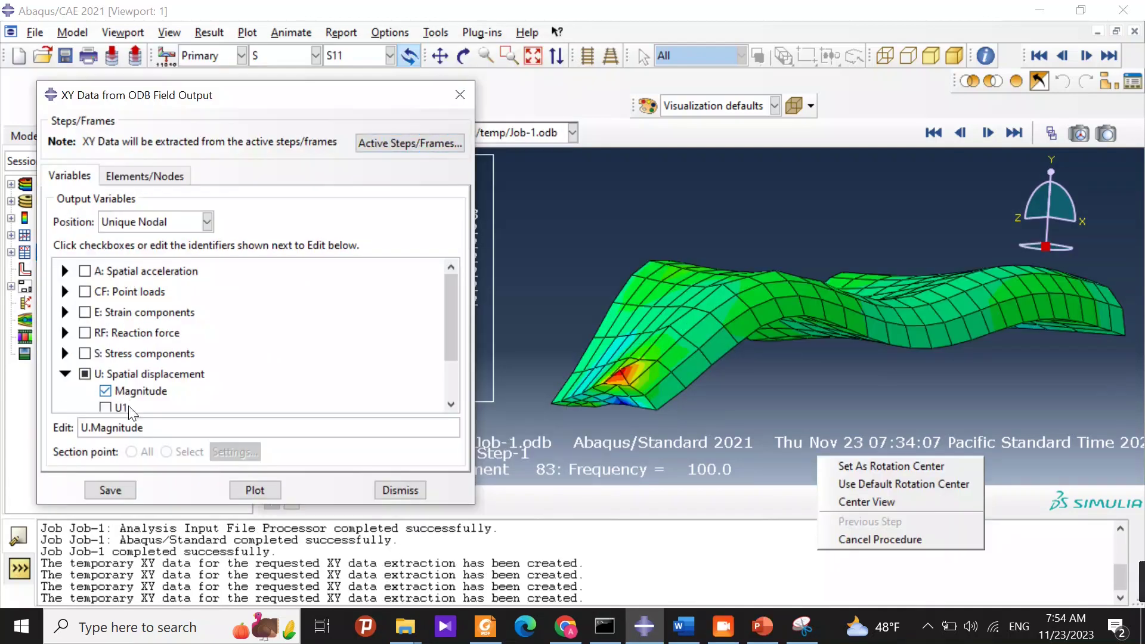
# - Pick the single node near the red stress spot as the extraction location
pyautogui.click(156, 178)
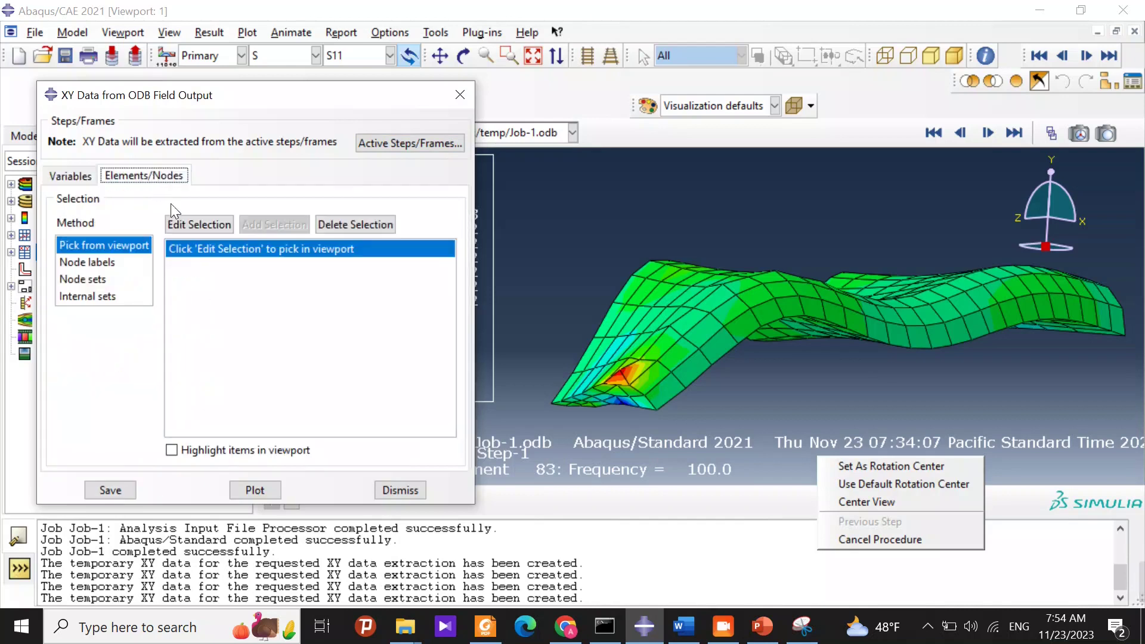
pyautogui.click(196, 224)
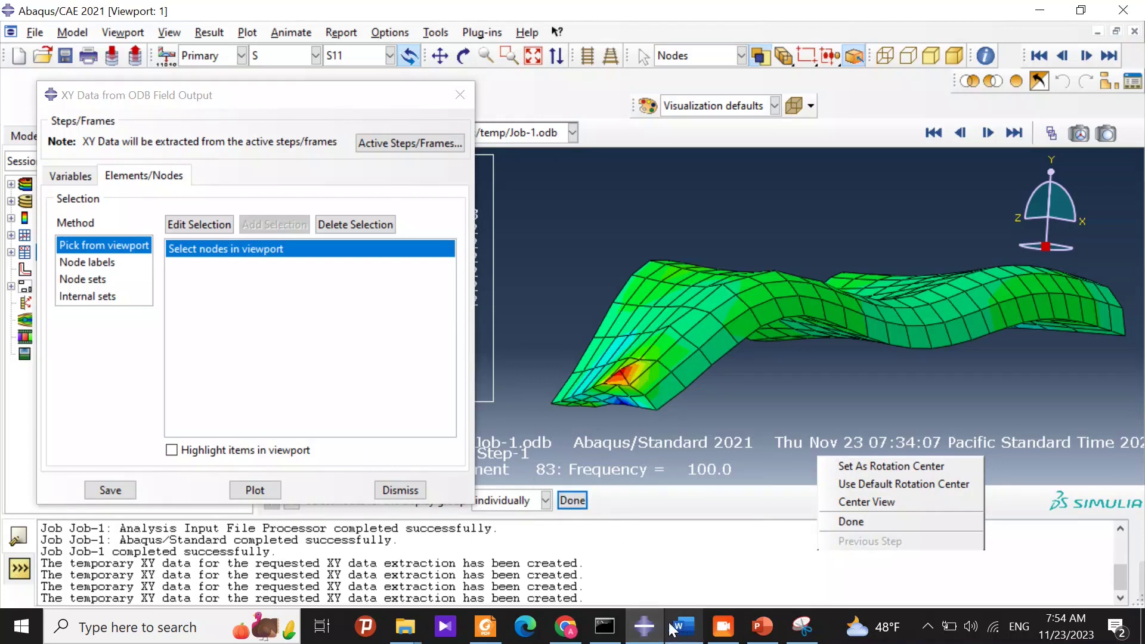
pyautogui.click(647, 627)
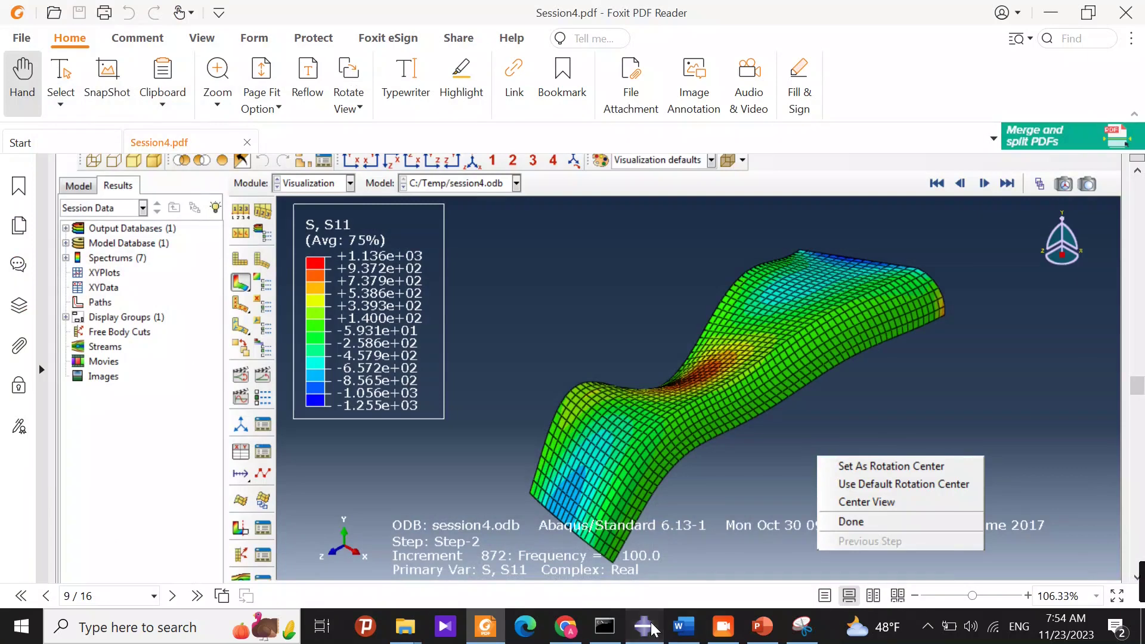
pyautogui.click(646, 626)
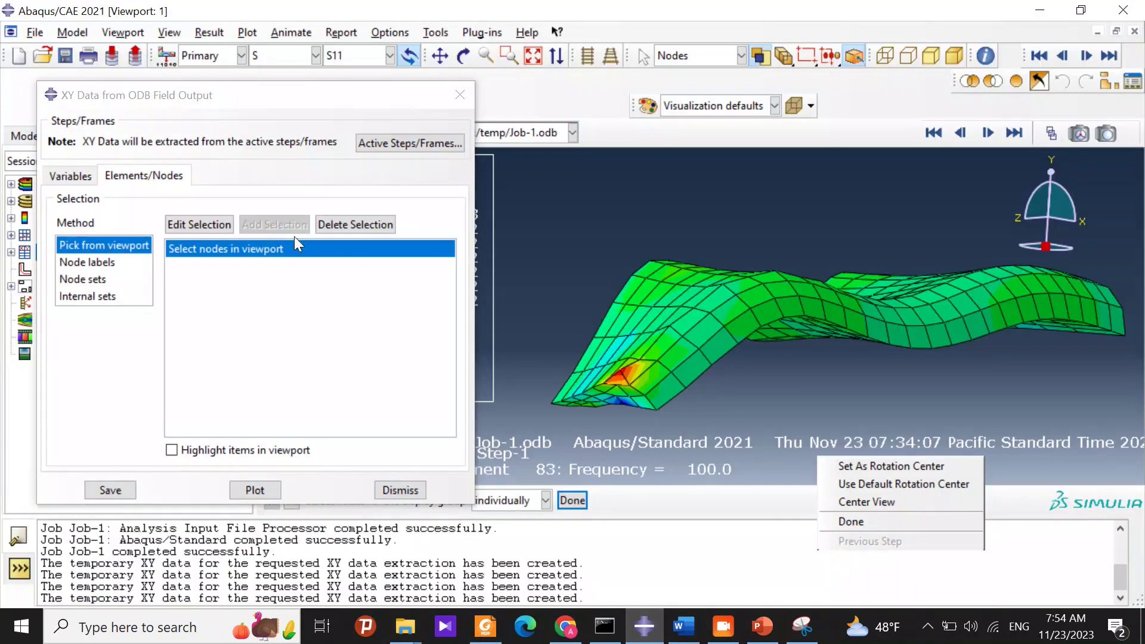
pyautogui.click(199, 224)
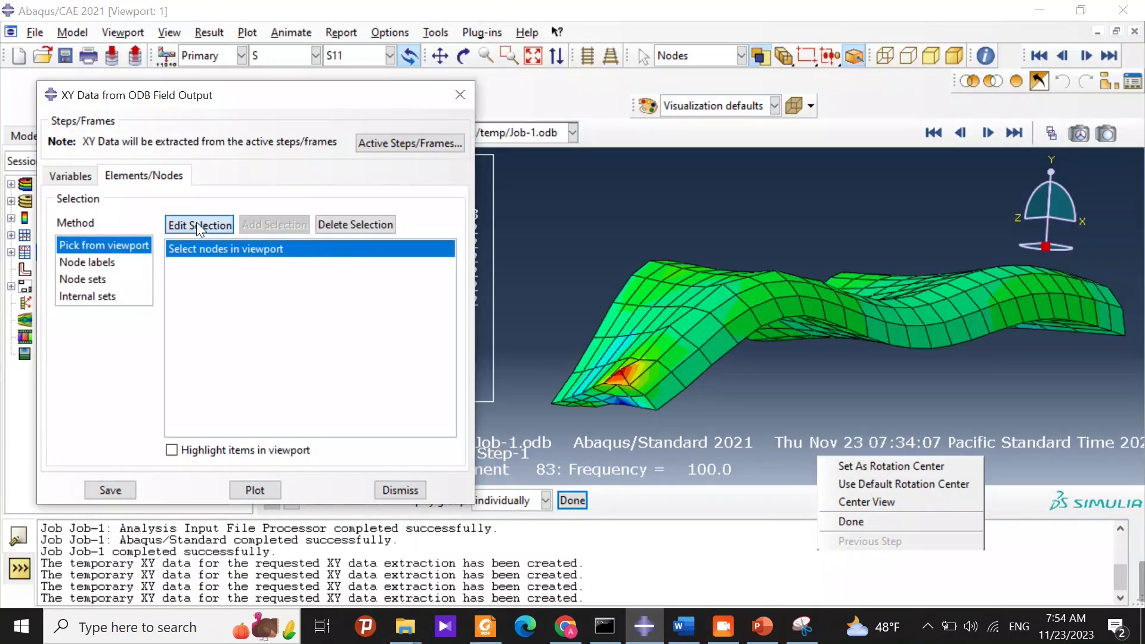
pyautogui.click(620, 370)
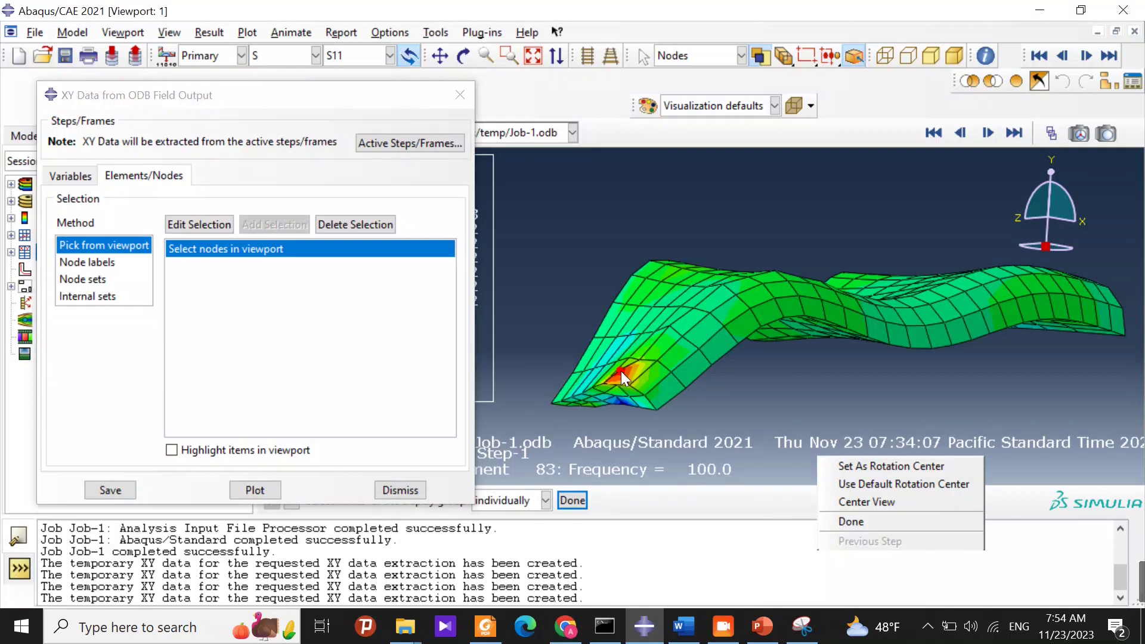
pyautogui.click(580, 500)
pyautogui.moveTo(223, 101); pyautogui.dragTo(384, 93)
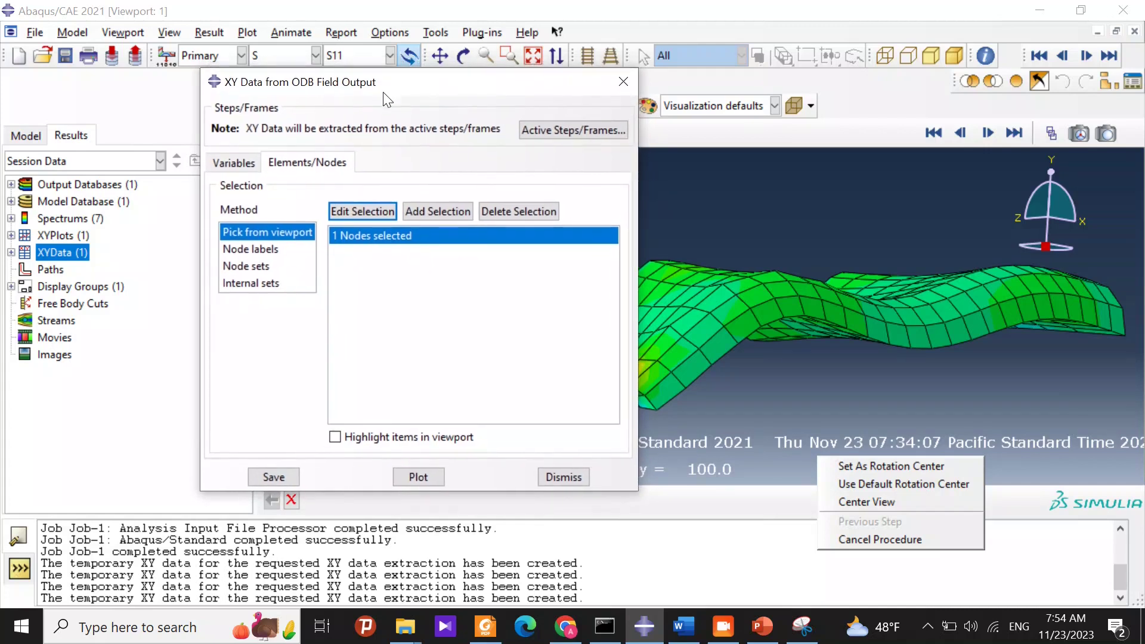
# - Plot node 21's displacement magnitude against frequency and close the extraction window
pyautogui.click(417, 476)
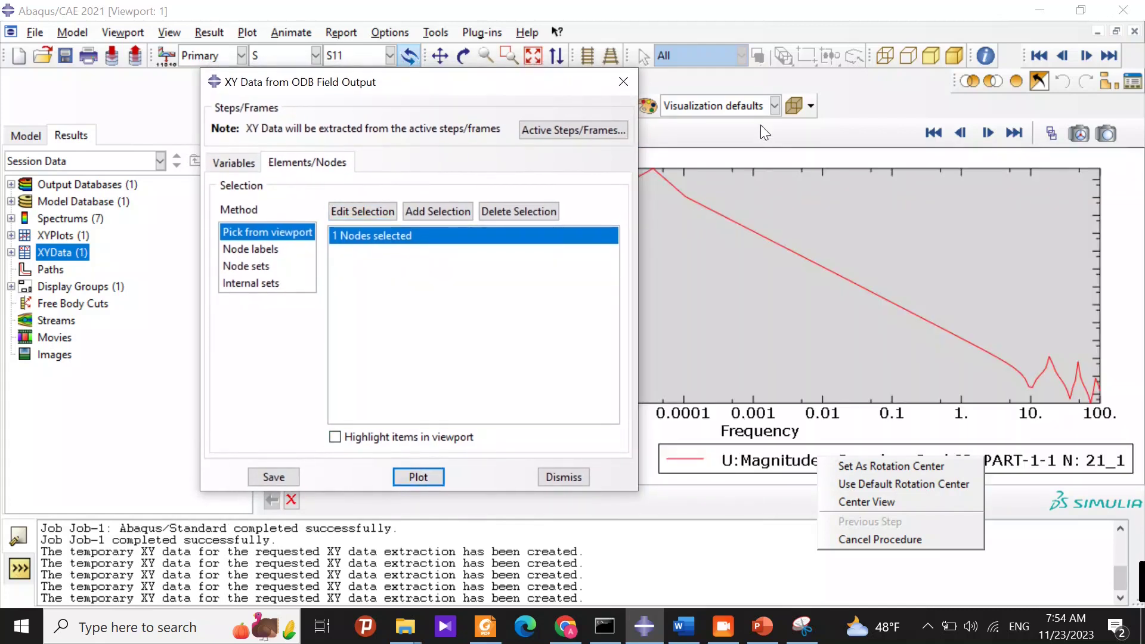
pyautogui.moveTo(567, 86); pyautogui.dragTo(253, 83)
pyautogui.click(295, 76)
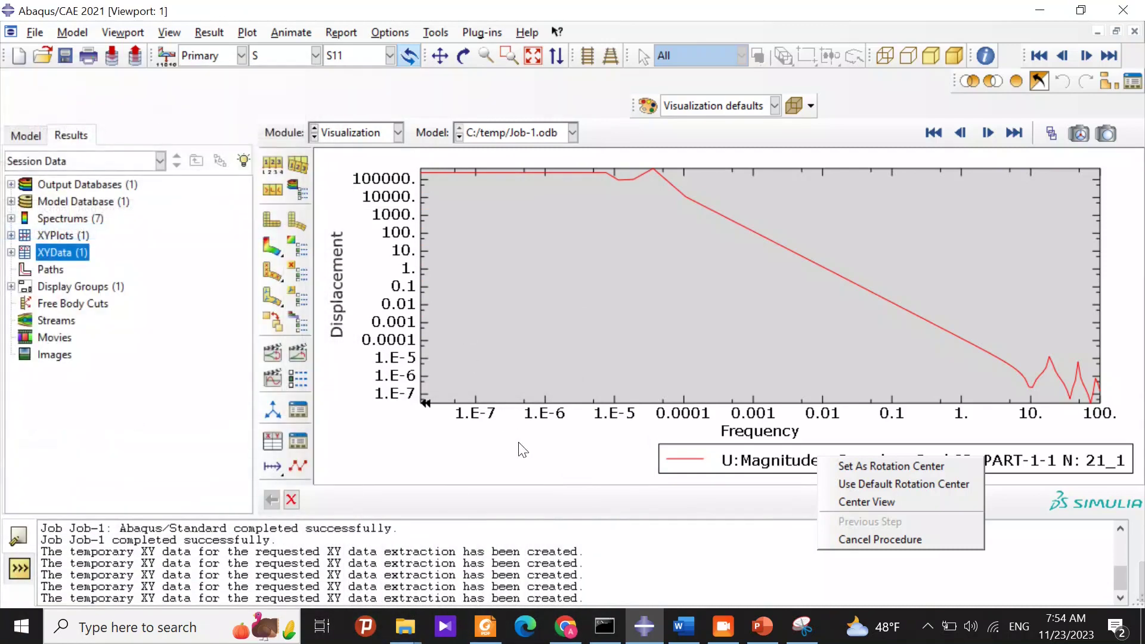
# - Switch the frequency axis to a linear scale, then redisplay the S11 contour
pyautogui.click(273, 466)
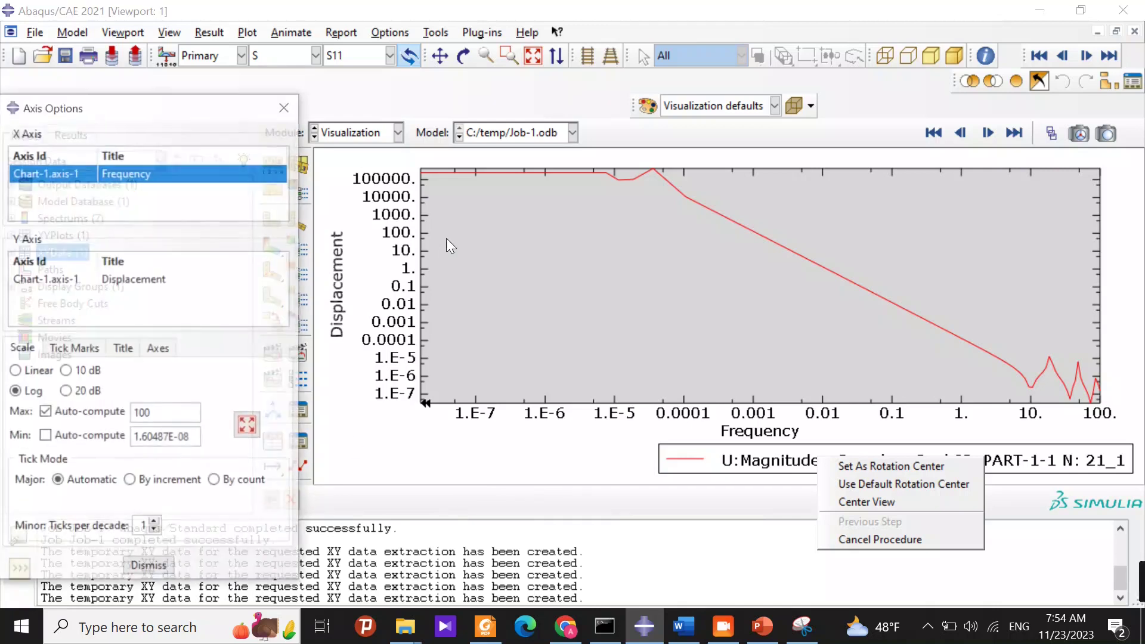
pyautogui.moveTo(197, 112); pyautogui.dragTo(297, 81)
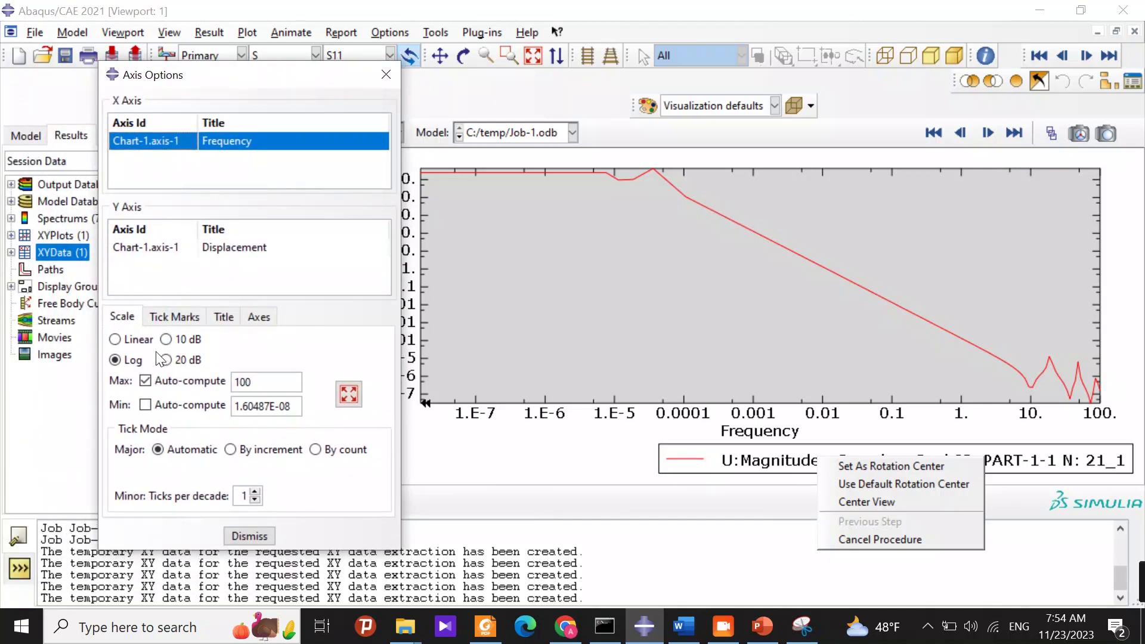
pyautogui.click(127, 343)
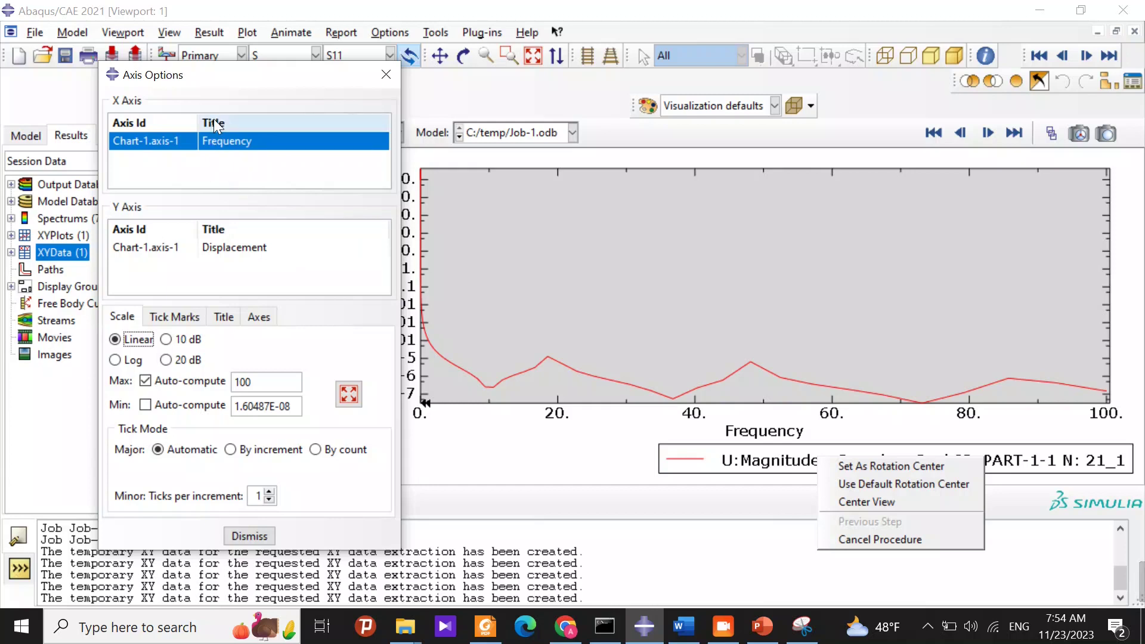
pyautogui.moveTo(191, 74); pyautogui.dragTo(135, 73)
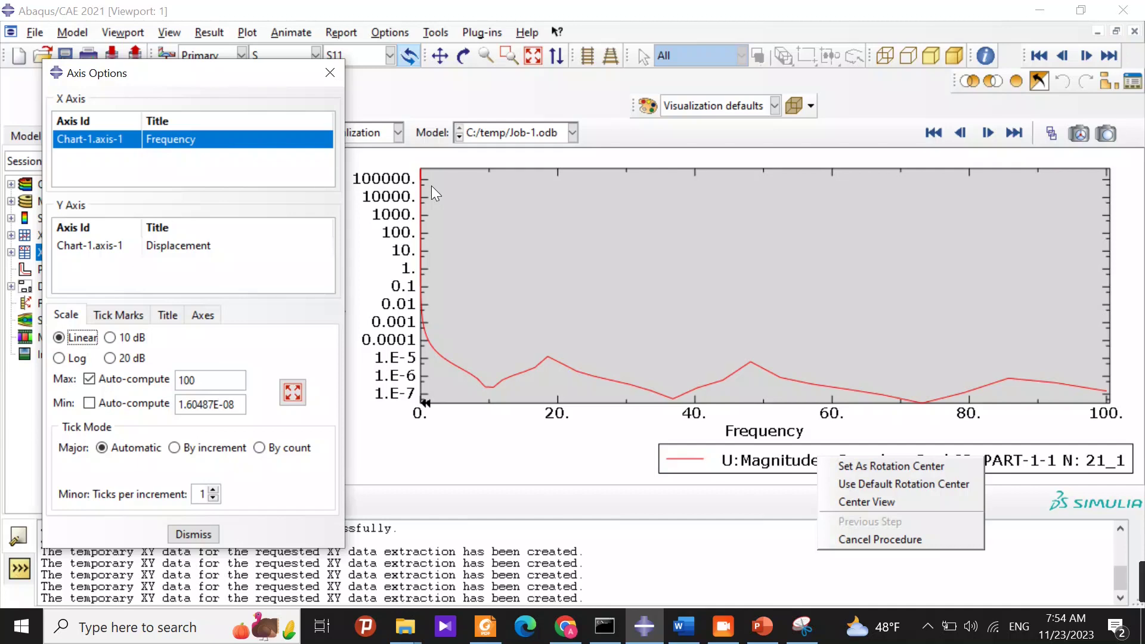
pyautogui.scroll(-1, 607, 371)
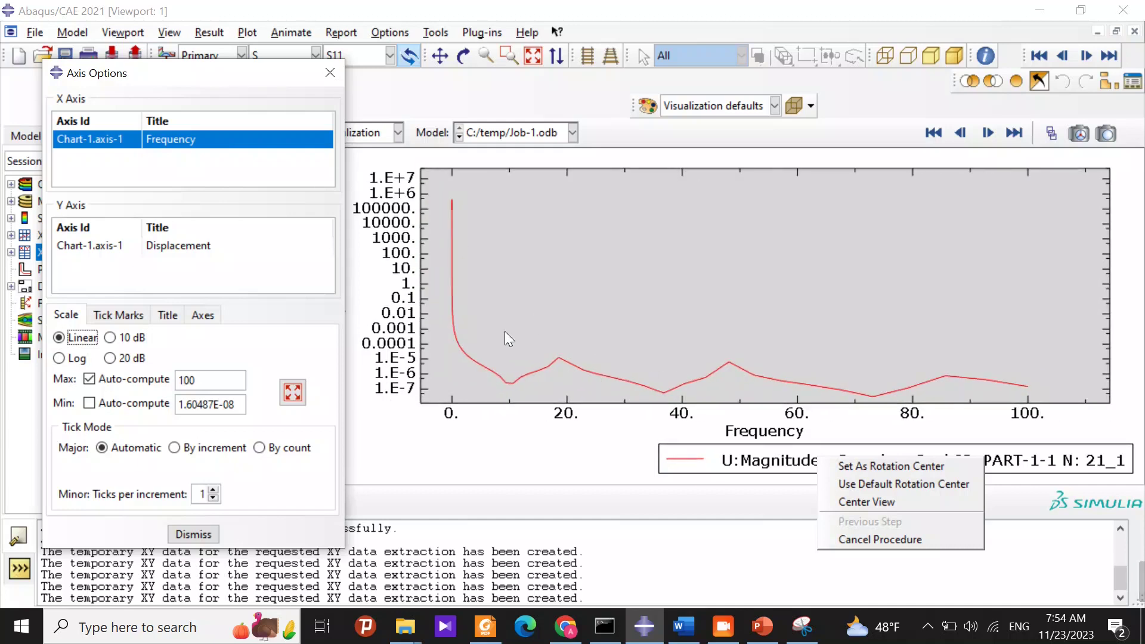
pyautogui.scroll(2, 670, 383)
pyautogui.scroll(1, 613, 376)
pyautogui.scroll(-2, 553, 368)
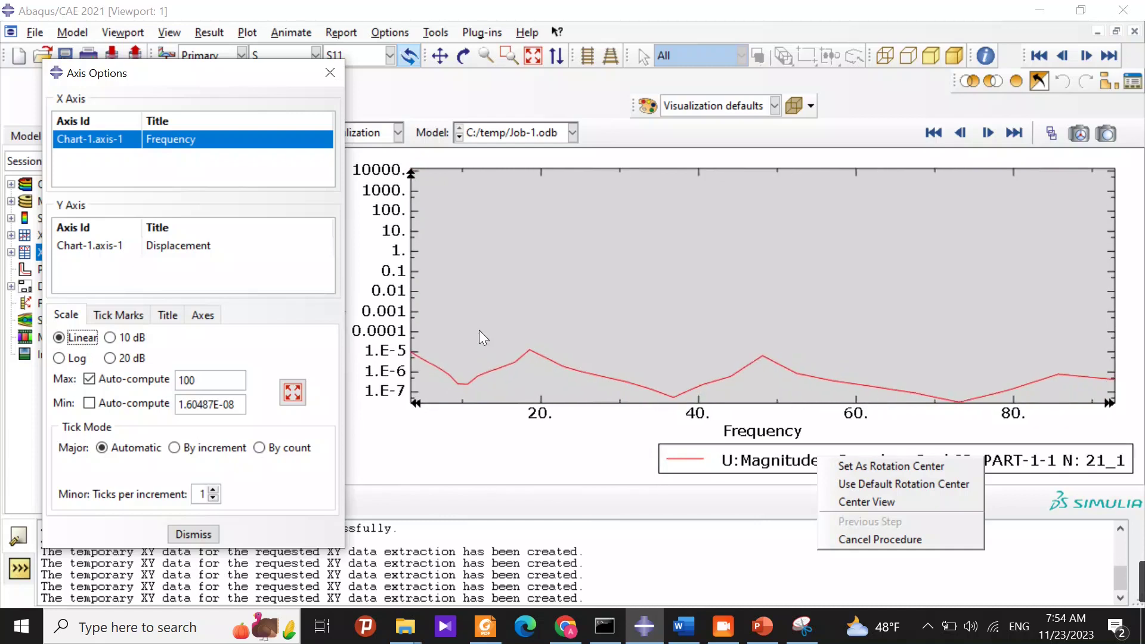
pyautogui.scroll(-2, 443, 346)
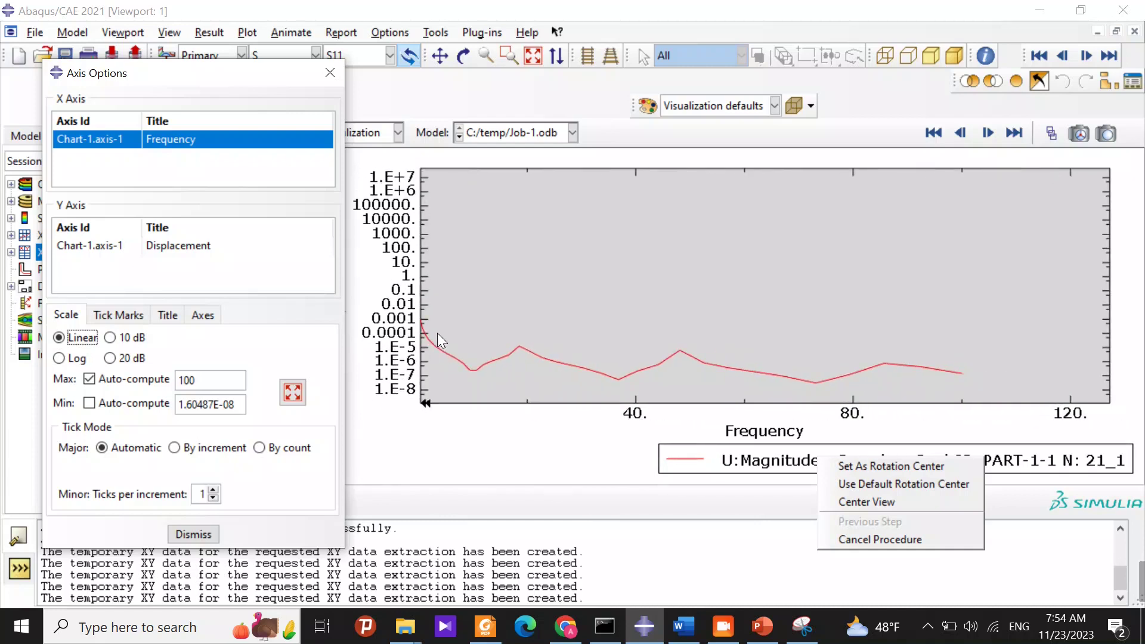
pyautogui.scroll(2, 434, 332)
pyautogui.scroll(1, 435, 340)
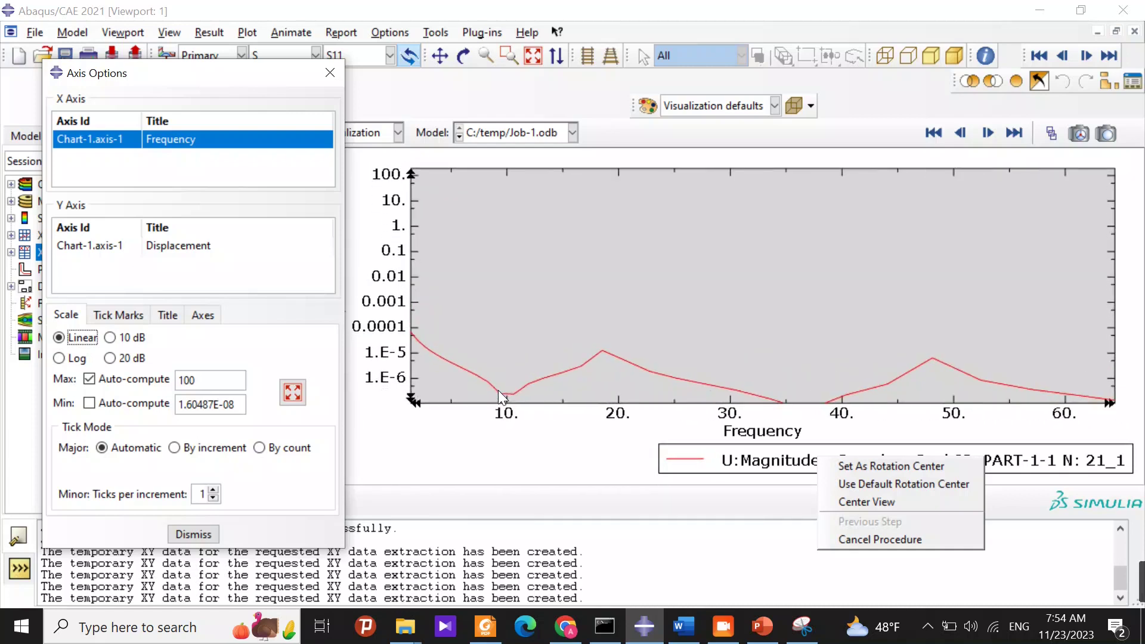
pyautogui.scroll(-1, 498, 390)
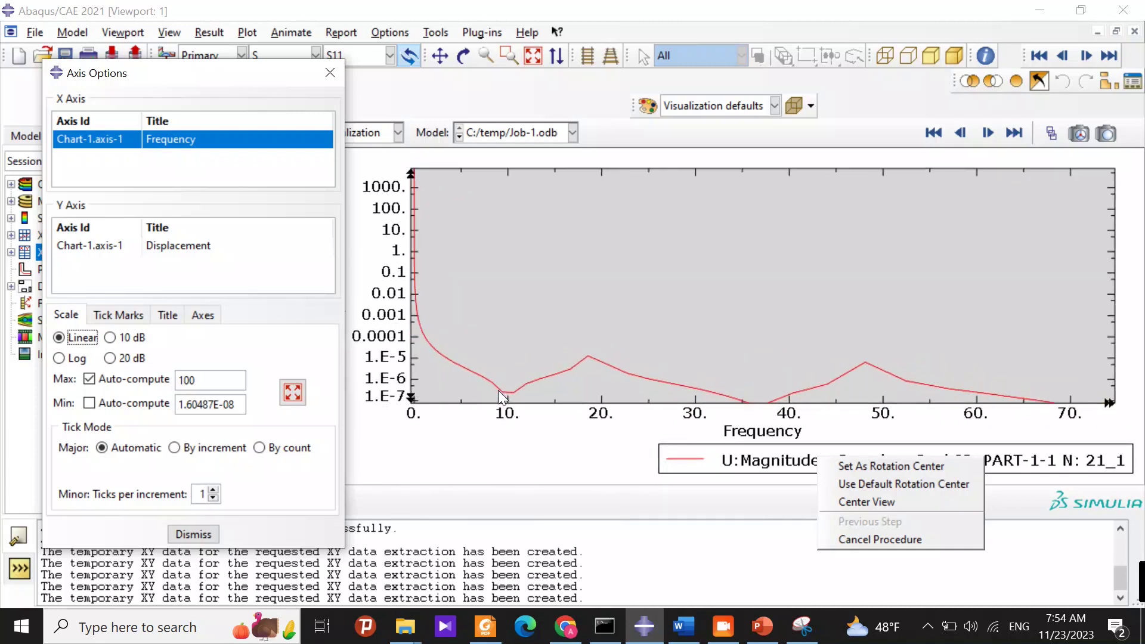
pyautogui.click(327, 73)
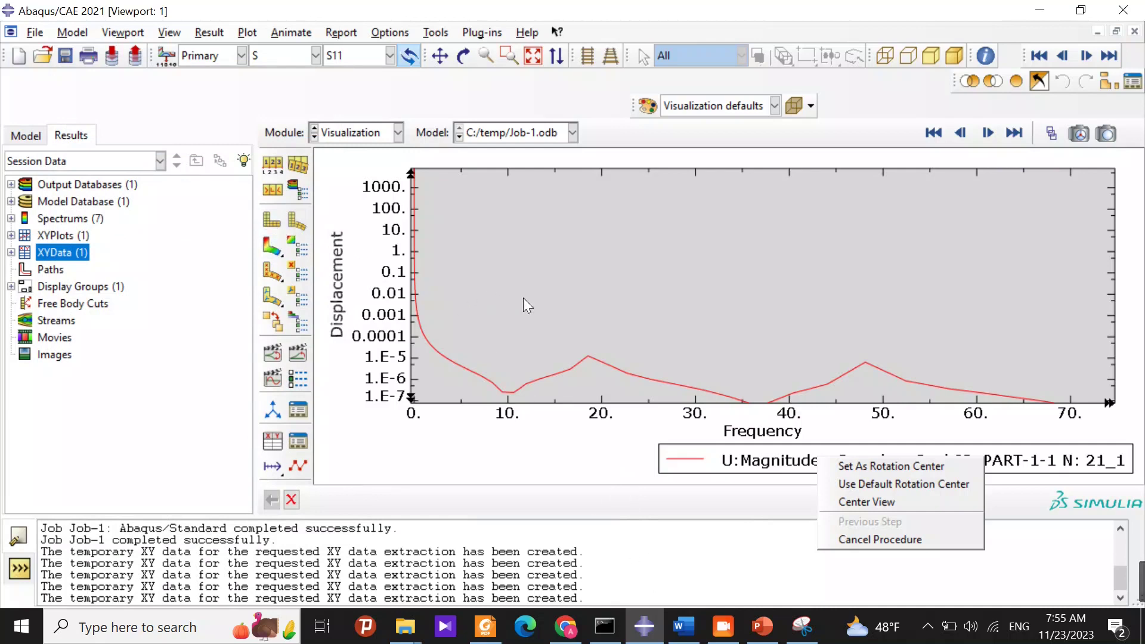
pyautogui.click(272, 244)
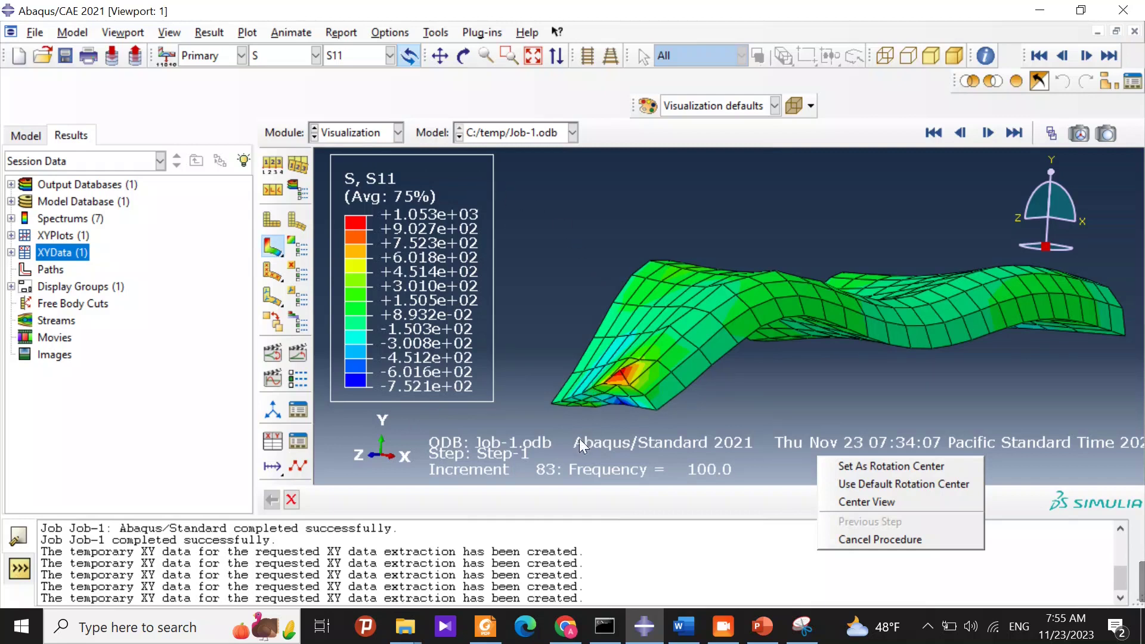
pyautogui.click(485, 626)
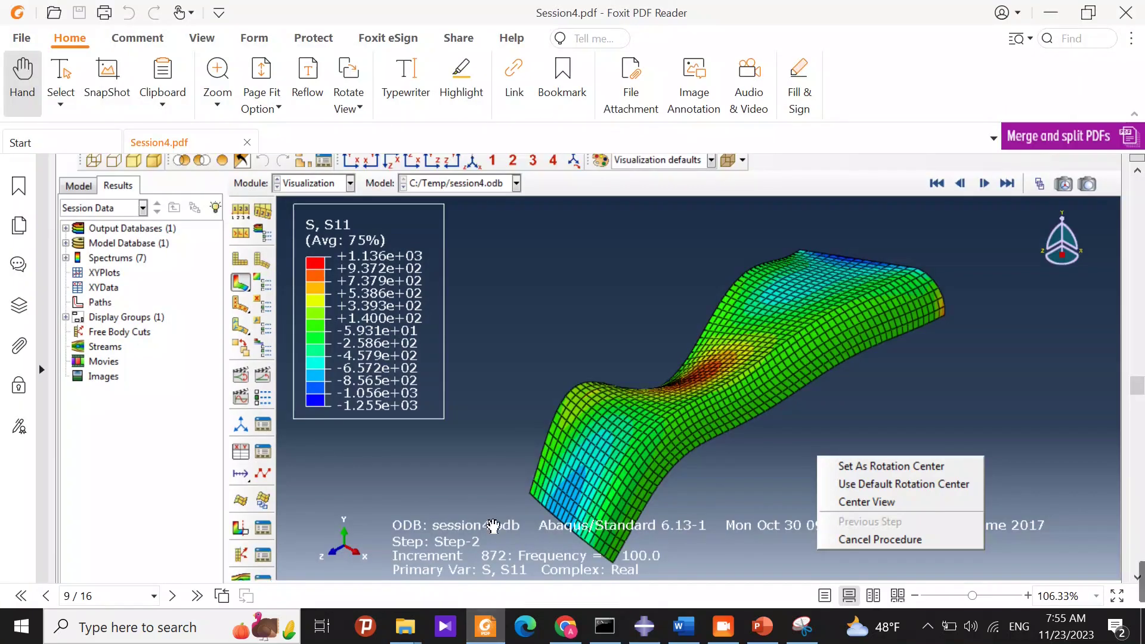
pyautogui.scroll(-1, 484, 382)
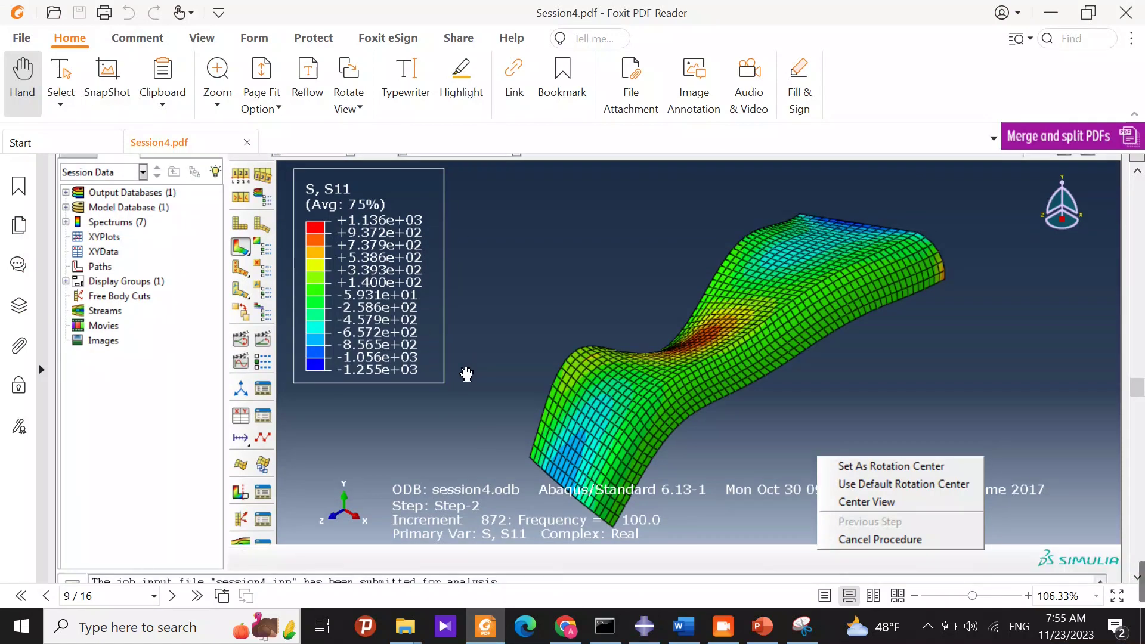
pyautogui.scroll(-1, 466, 374)
pyautogui.scroll(-1, 468, 377)
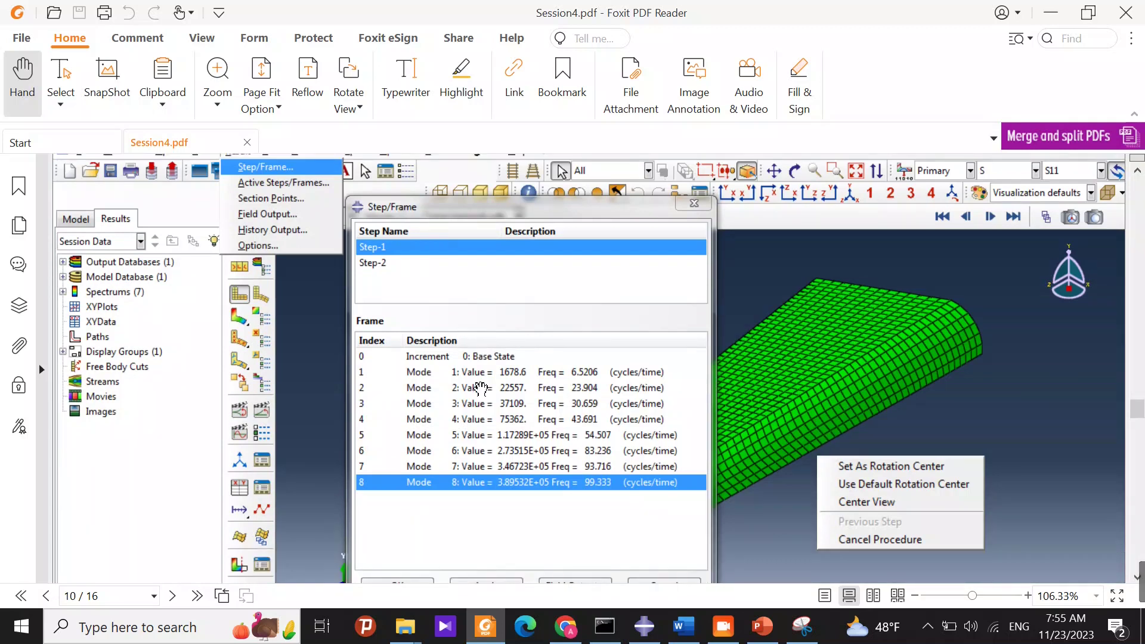
pyautogui.keyDown('ctrl'); pyautogui.scroll(3, 486, 394); pyautogui.keyUp('ctrl')
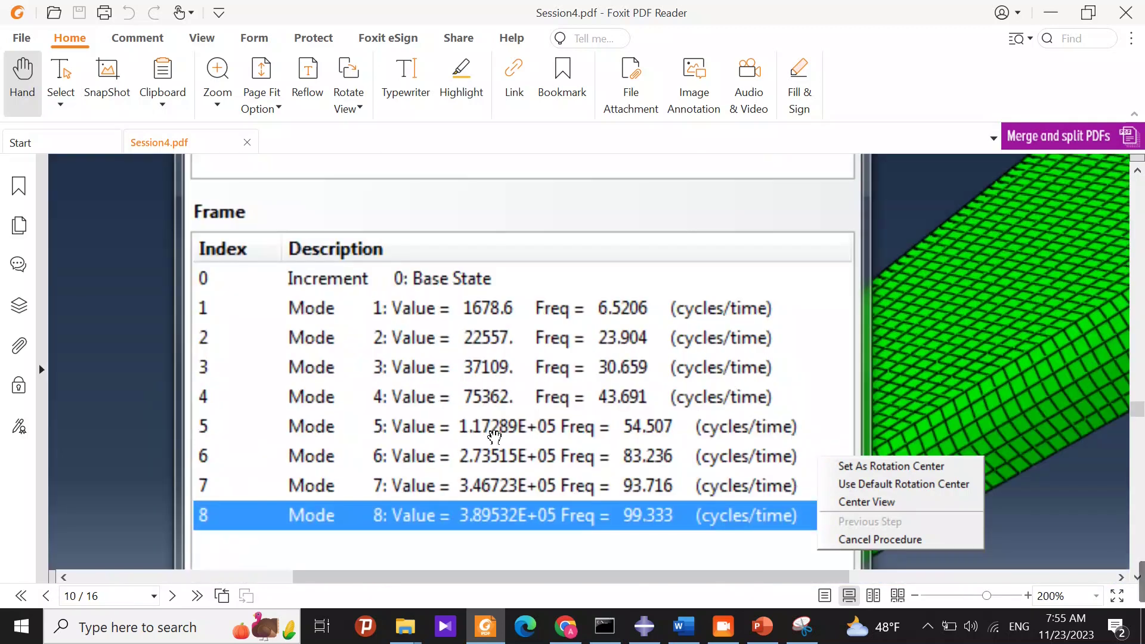
pyautogui.scroll(-1, 495, 436)
pyautogui.keyDown('ctrl'); pyautogui.scroll(-1, 494, 435); pyautogui.keyUp('ctrl')
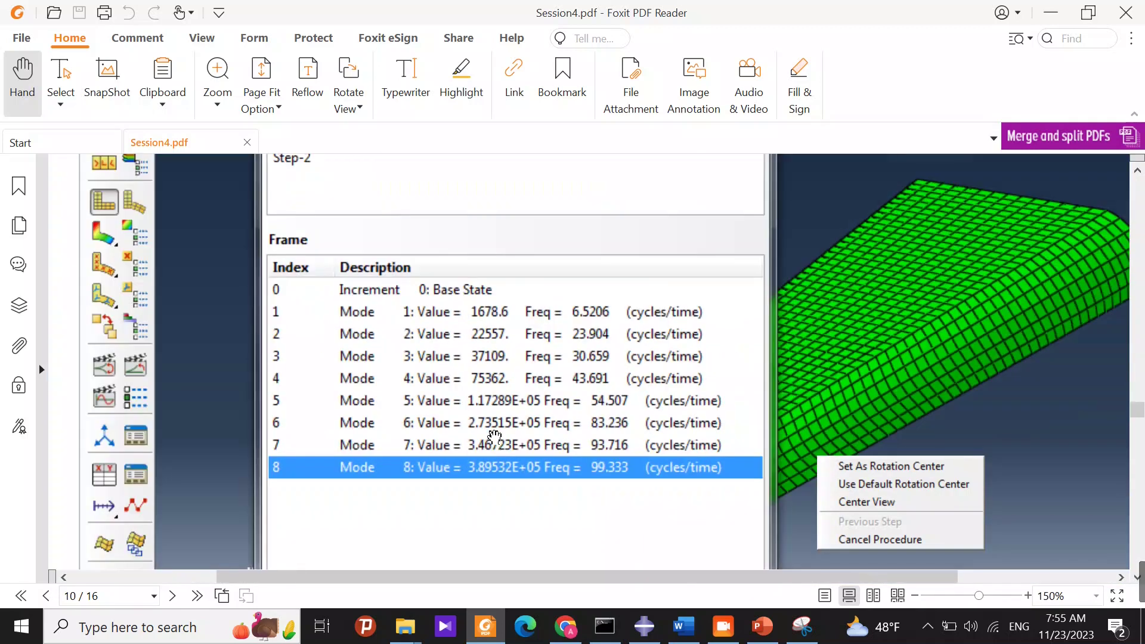
pyautogui.keyDown('ctrl'); pyautogui.scroll(-1, 495, 436); pyautogui.keyUp('ctrl')
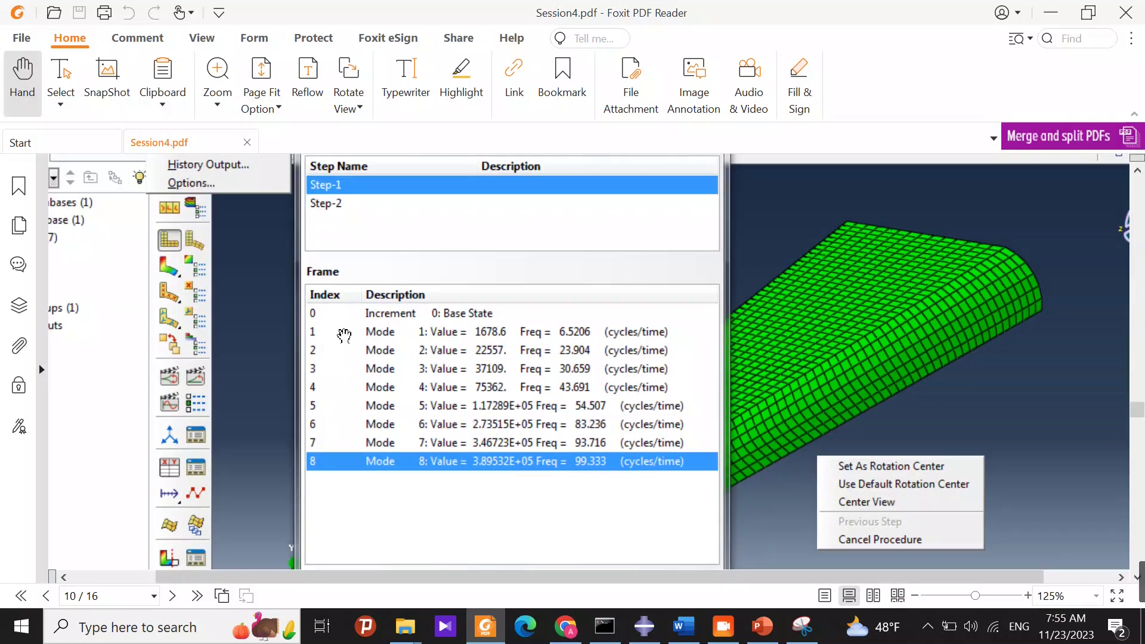
pyautogui.scroll(3, 419, 355)
pyautogui.scroll(-4, 470, 336)
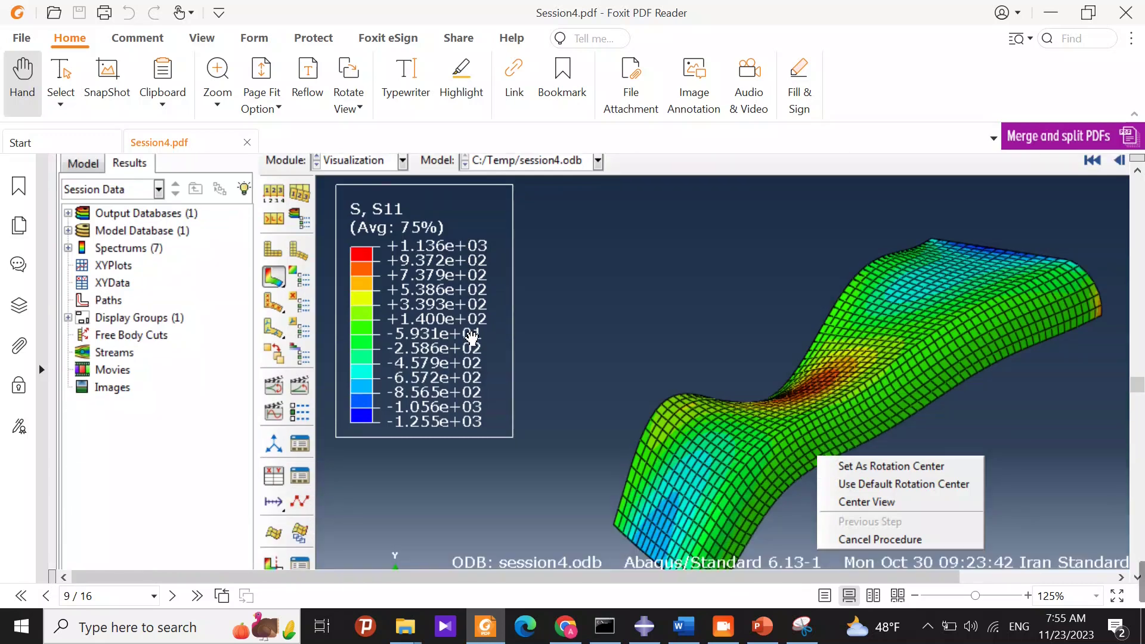
pyautogui.scroll(1, 471, 338)
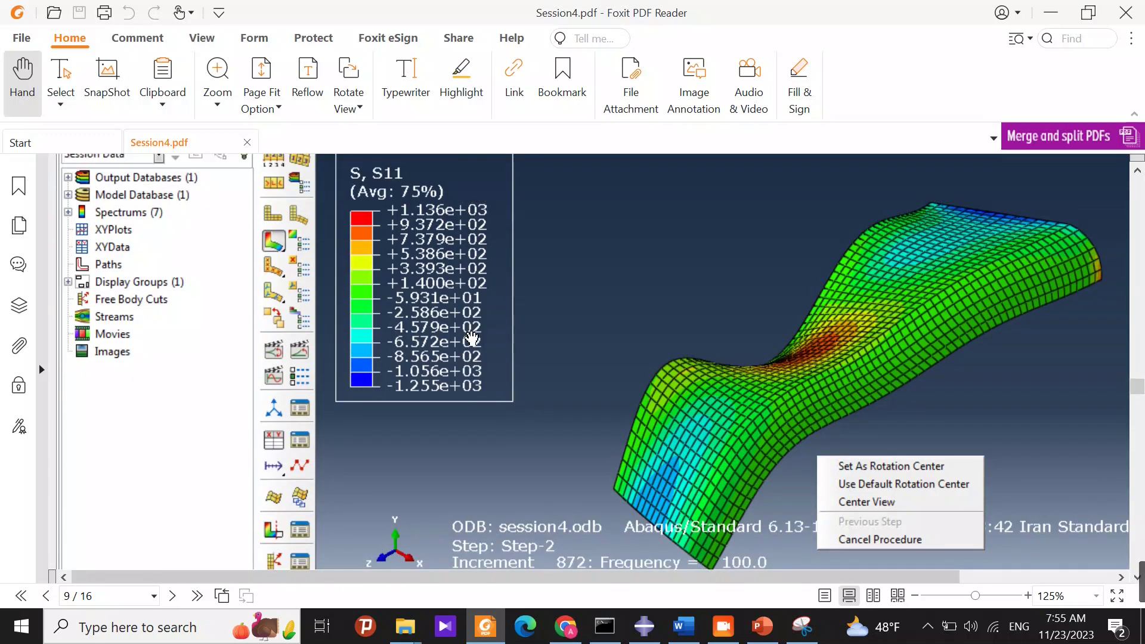